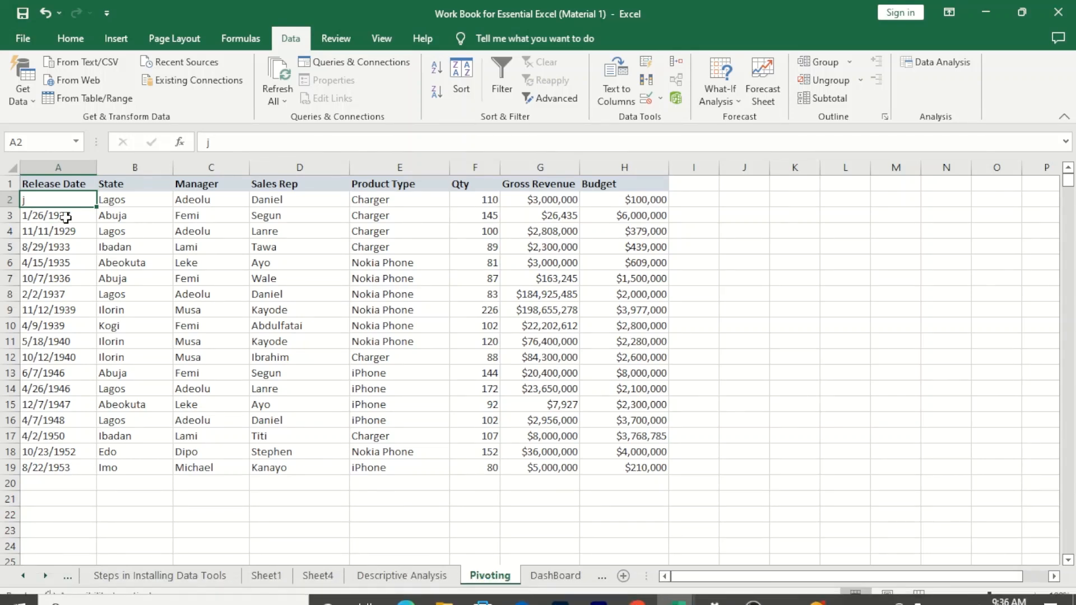
- Restore the first Release Date in A2 as 1/25/1927 by extending the date series upward from A3
left_click(84, 220)
left_click_drag(95, 222, 87, 196)
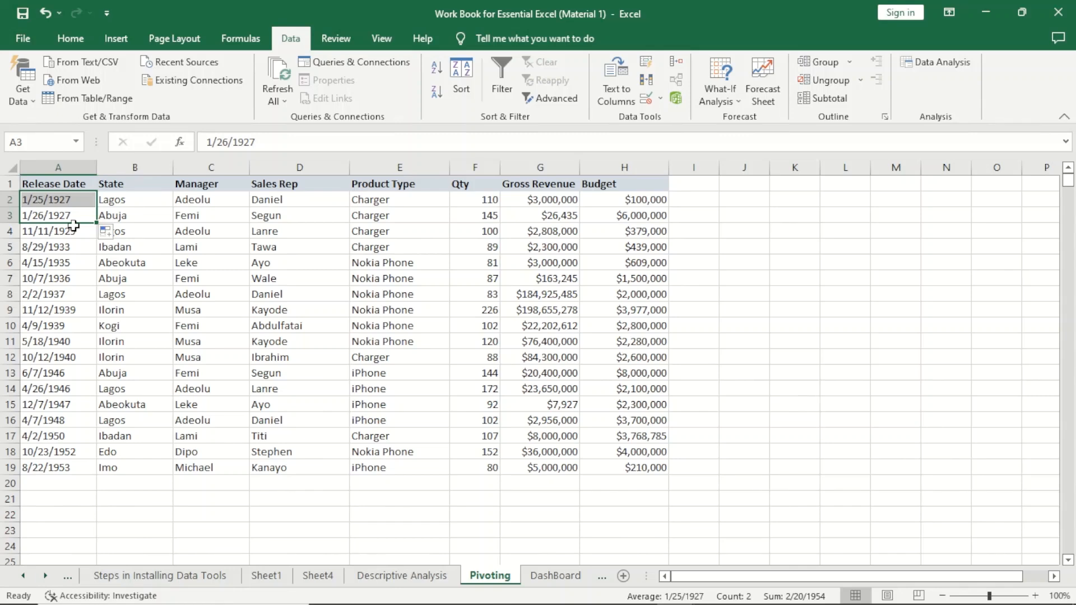
- Examine each column header of the sales table, from Release Date through Budget
left_click(59, 186)
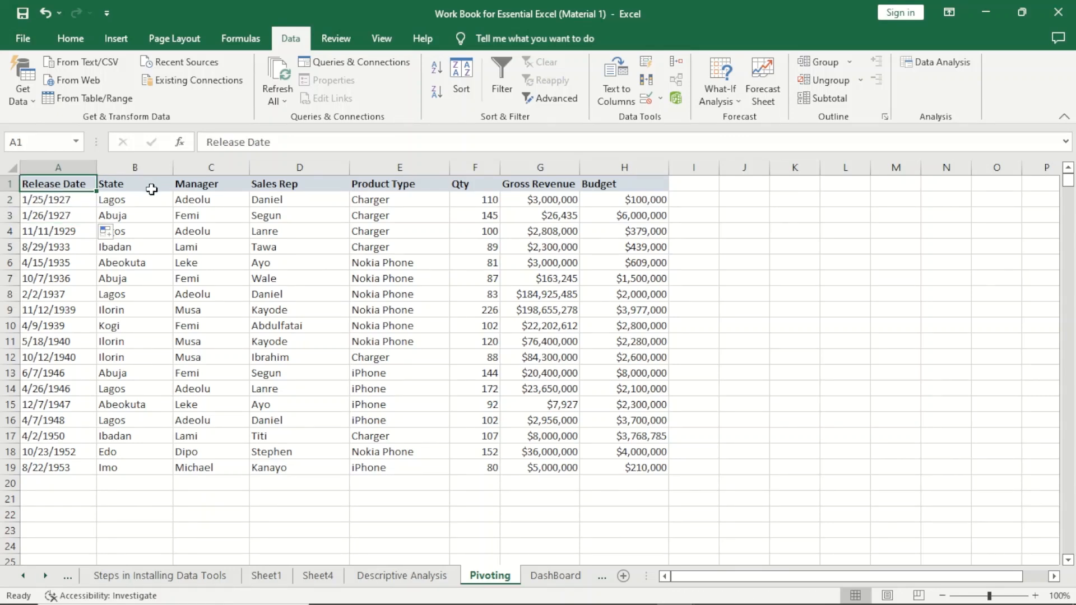
left_click(120, 184)
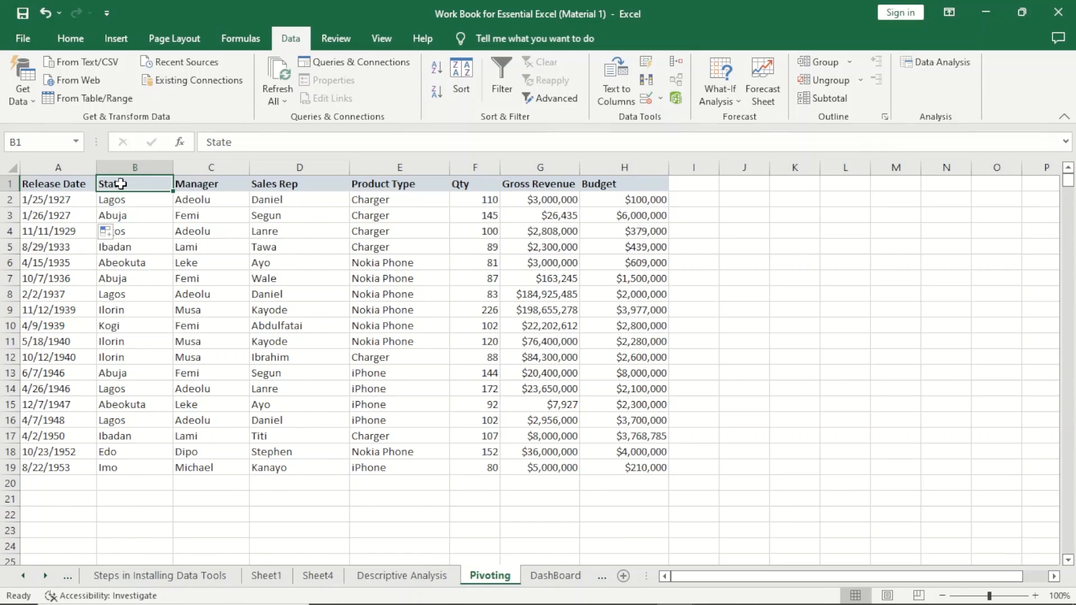
left_click(67, 187)
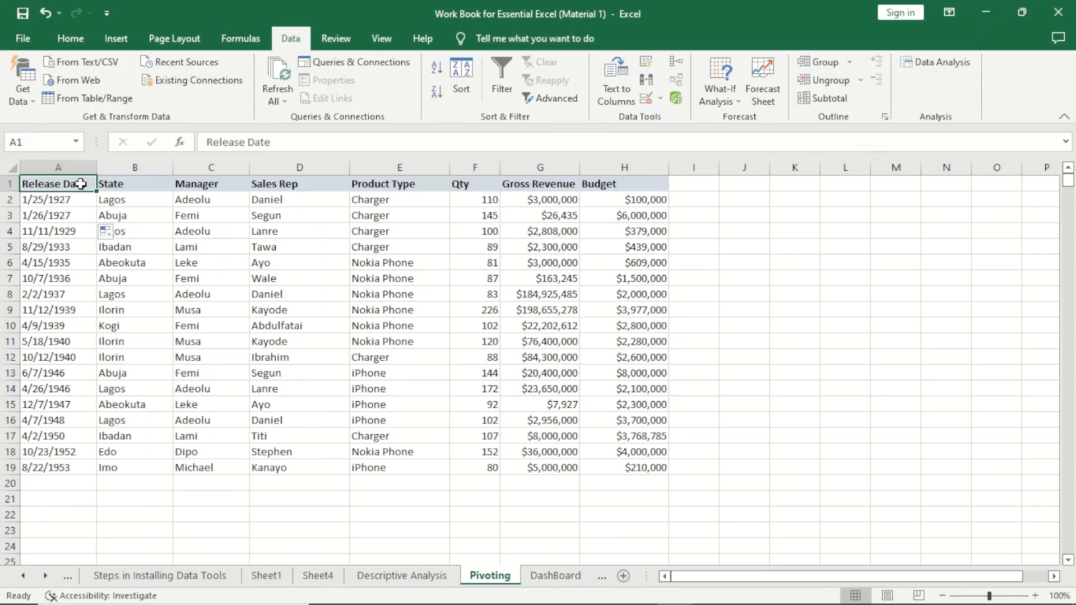
left_click(129, 187)
left_click(191, 185)
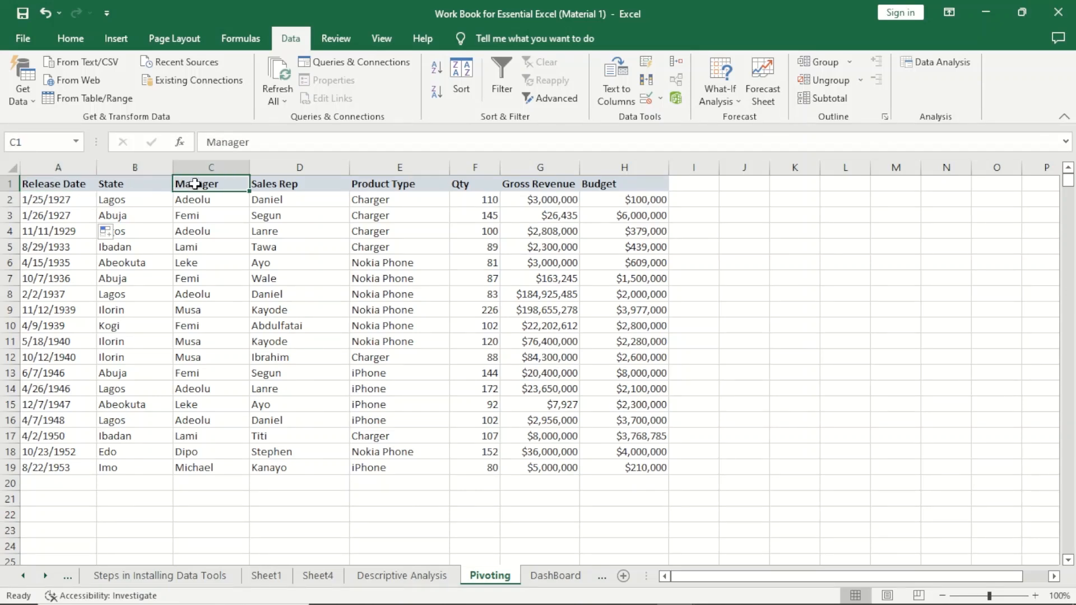
left_click(278, 183)
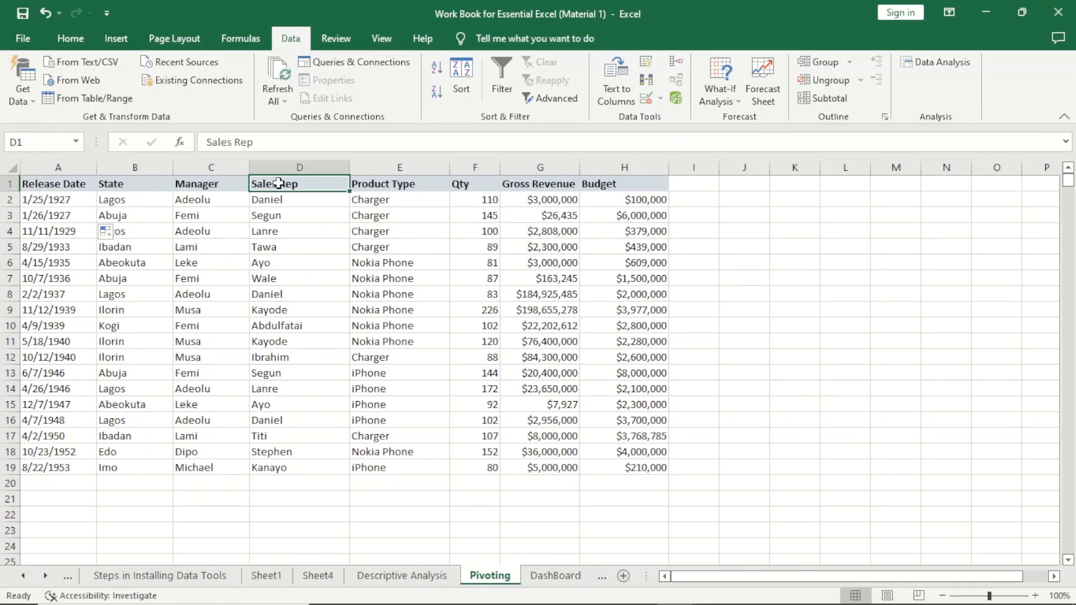
left_click(379, 184)
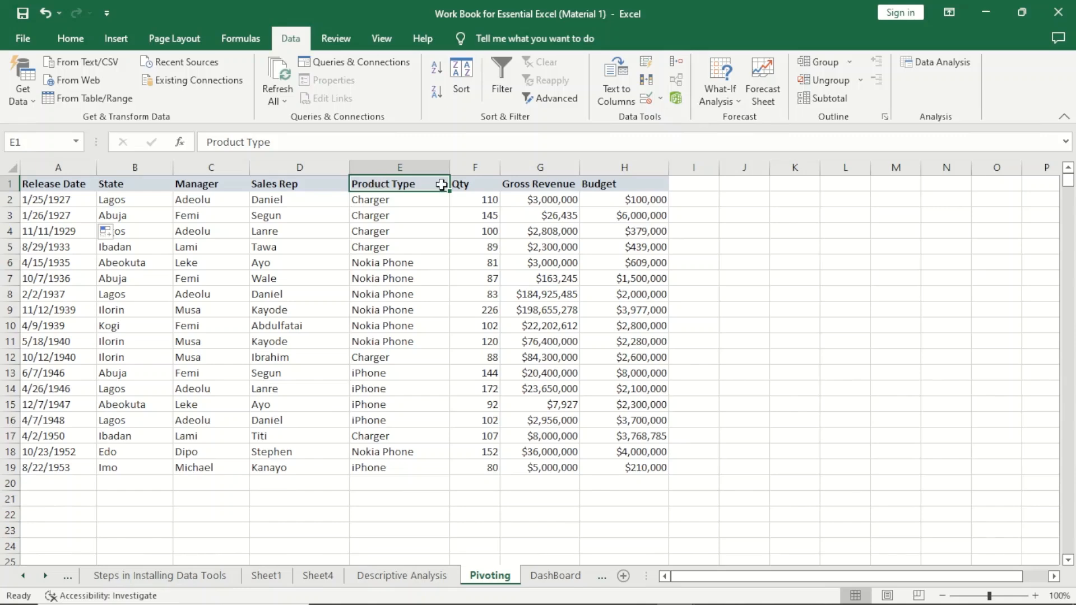
left_click(485, 184)
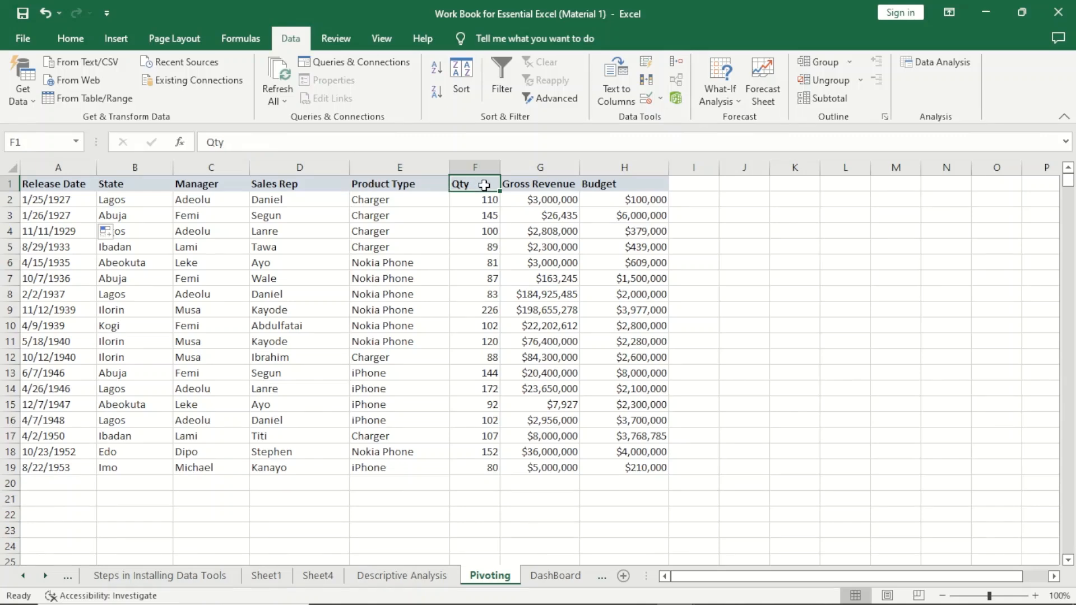
left_click(529, 184)
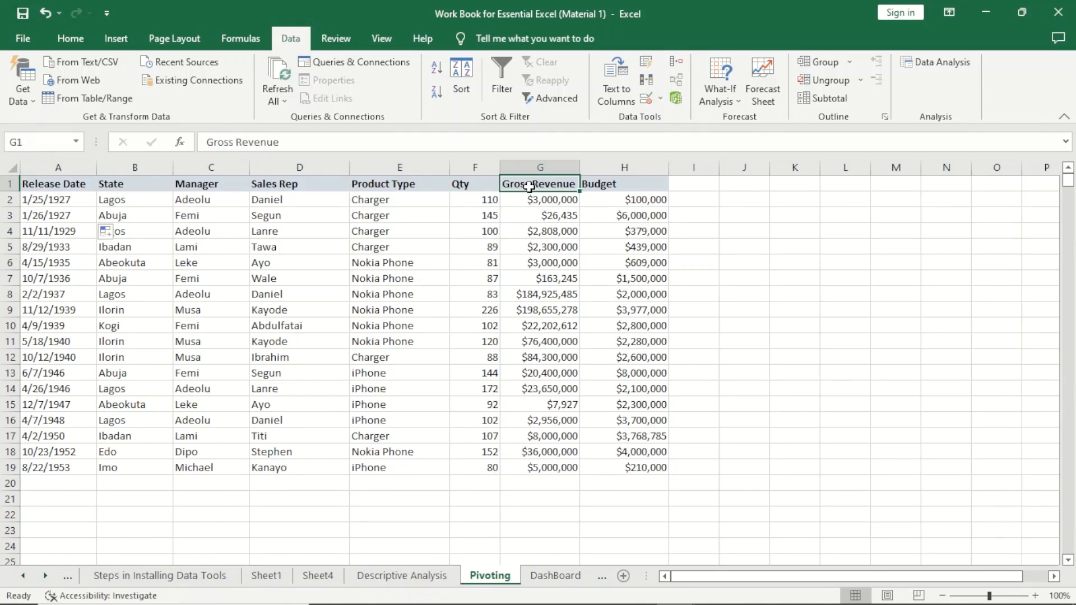
left_click(593, 188)
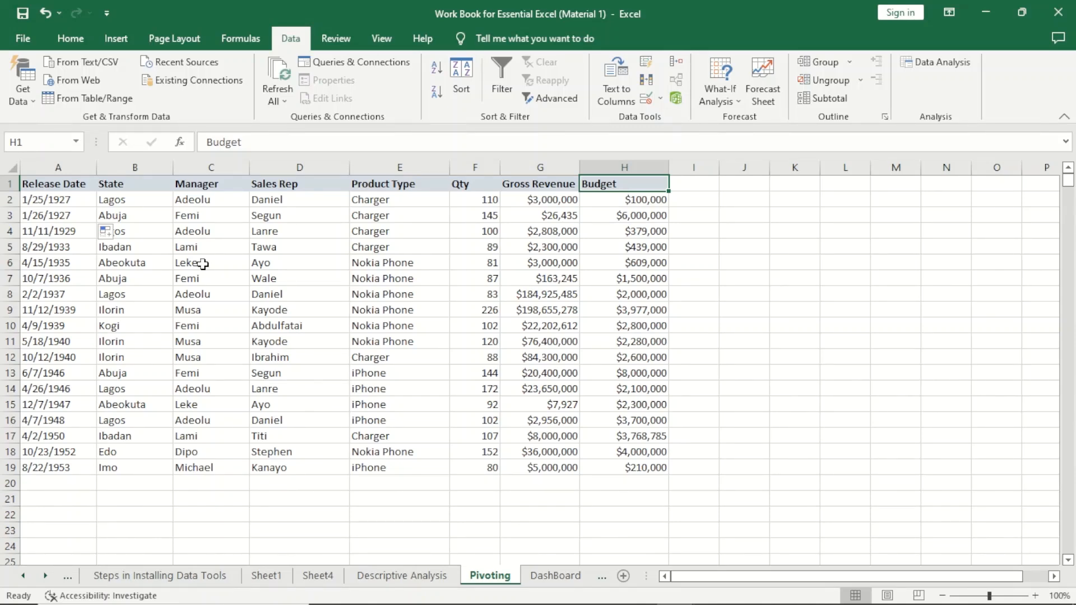
left_click(114, 39)
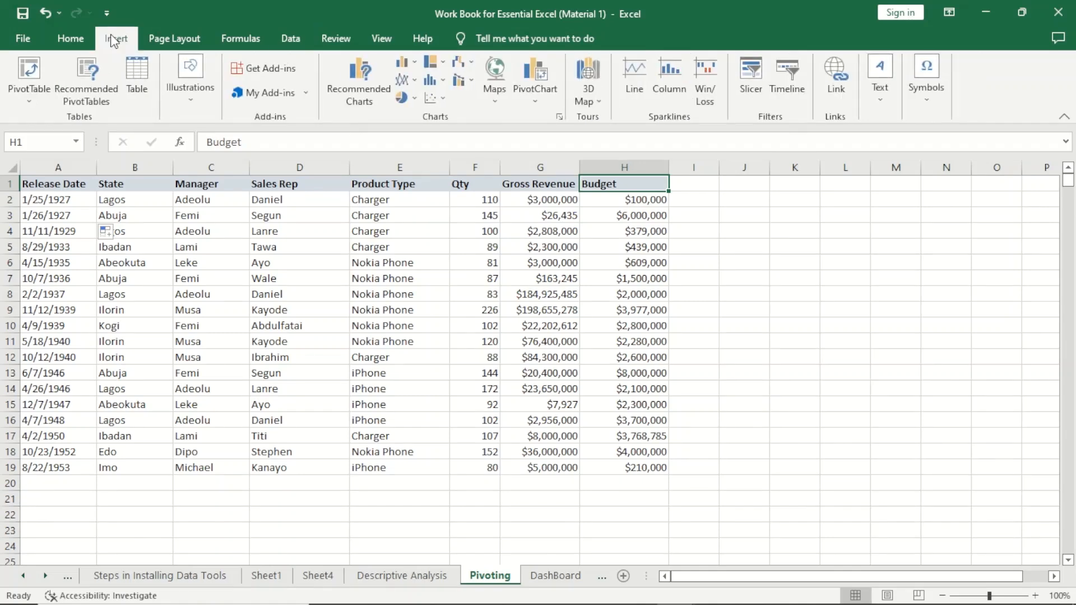
left_click(29, 73)
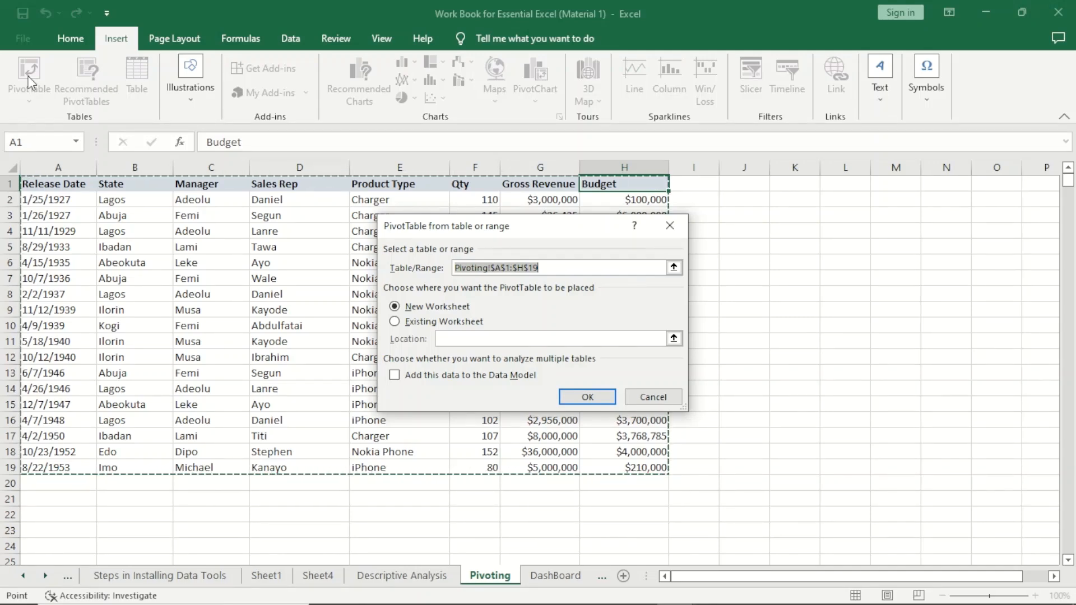
left_click(670, 227)
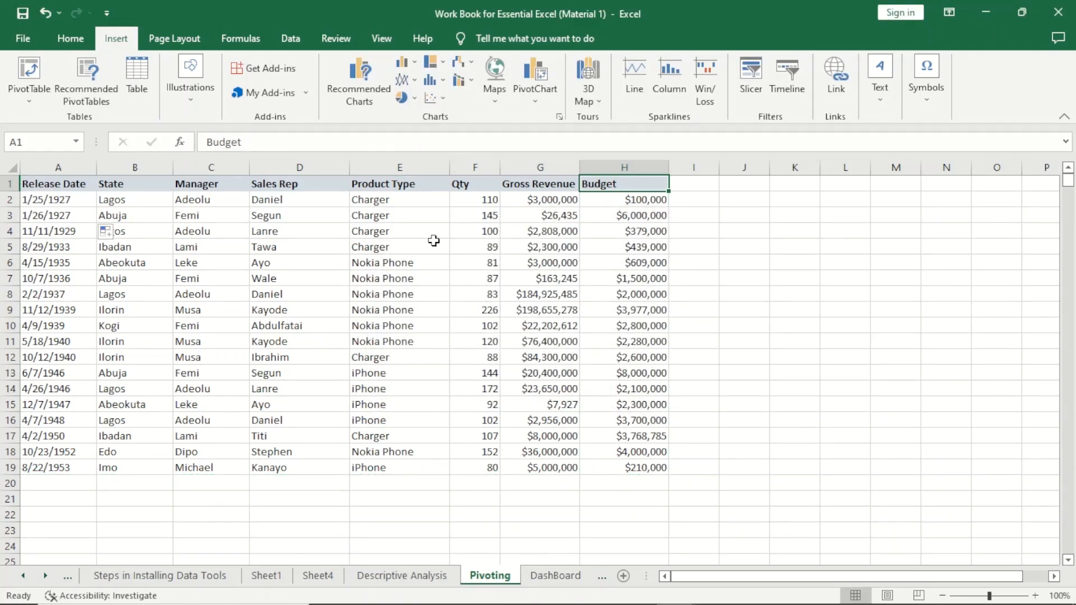
- Select the Product Type and Sales Rep value ranges to review the data
left_click_drag(390, 203, 379, 471)
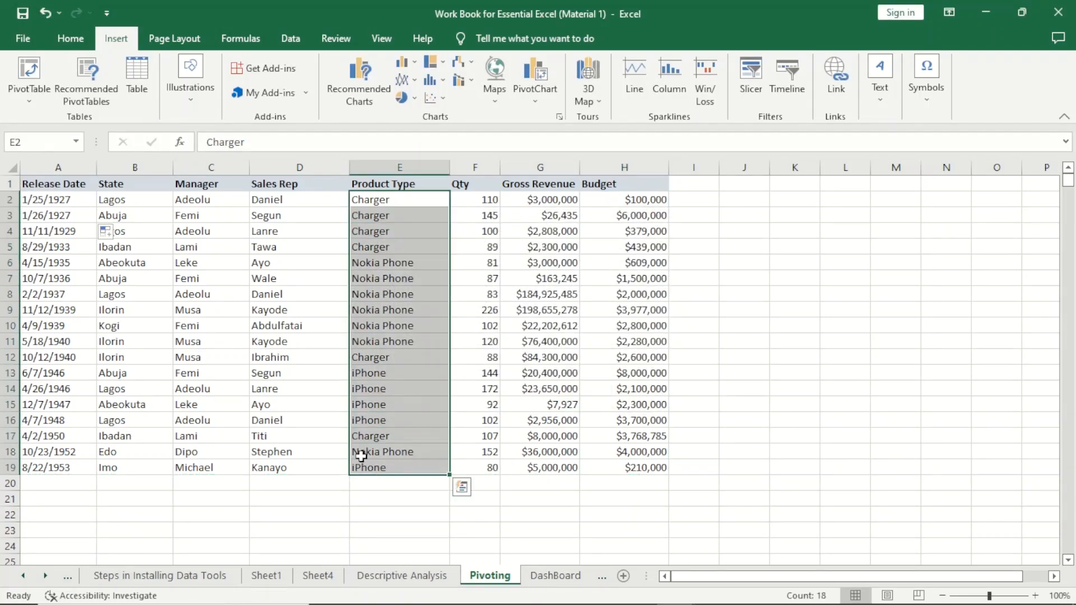
left_click_drag(266, 192, 276, 488)
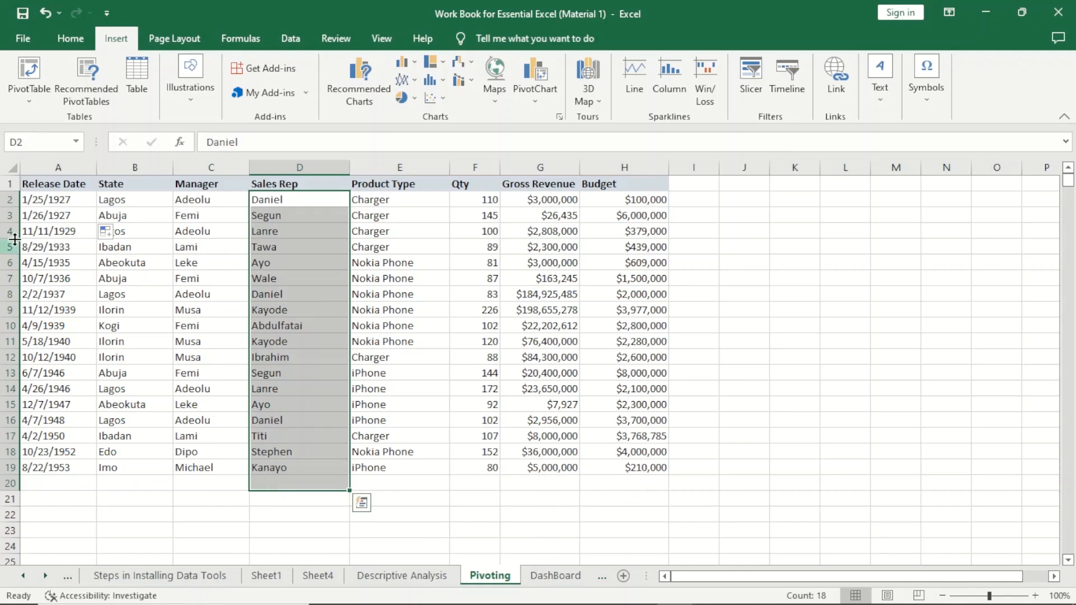
left_click(41, 215)
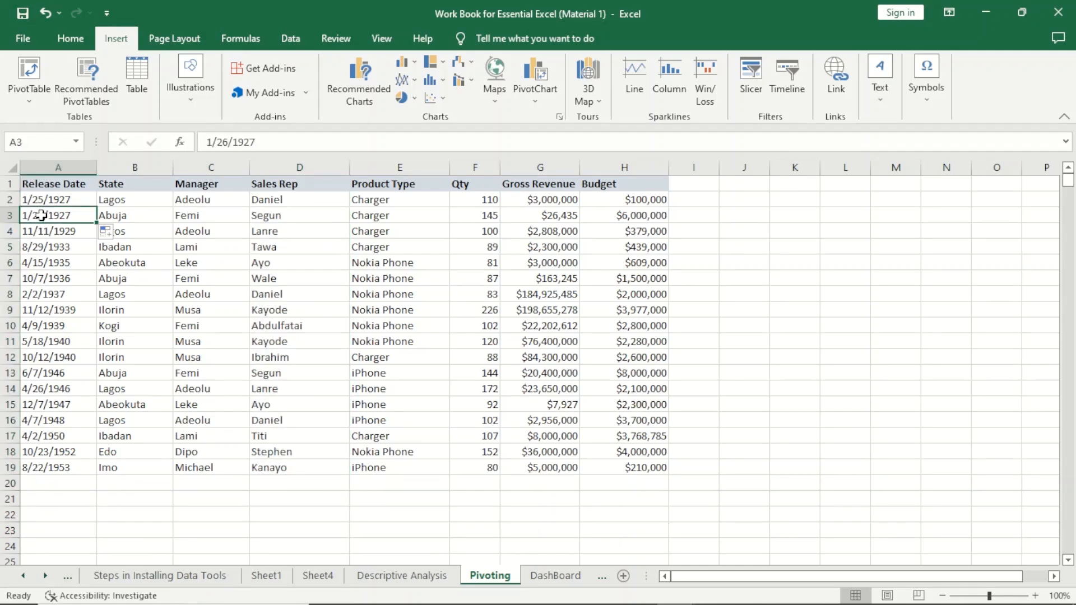
- Clear the Release Date in A3 and undo the deletion
key("BackSpace")
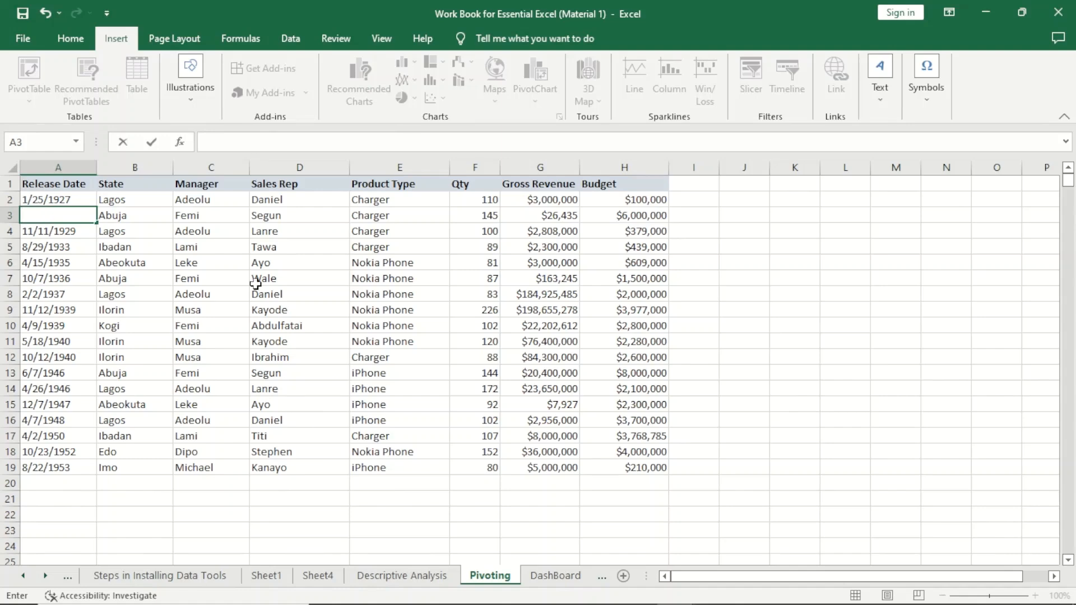
left_click(256, 283)
key("ctrl+z")
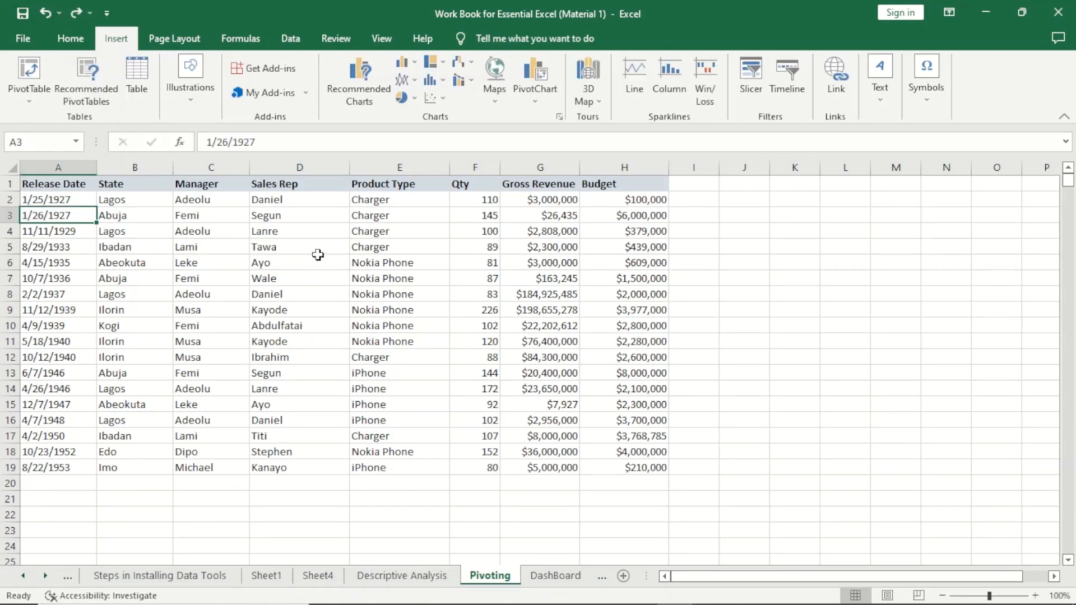
- Select cells and the Product Type, Qty and Gross Revenue ranges to review the table's values
left_click(311, 259)
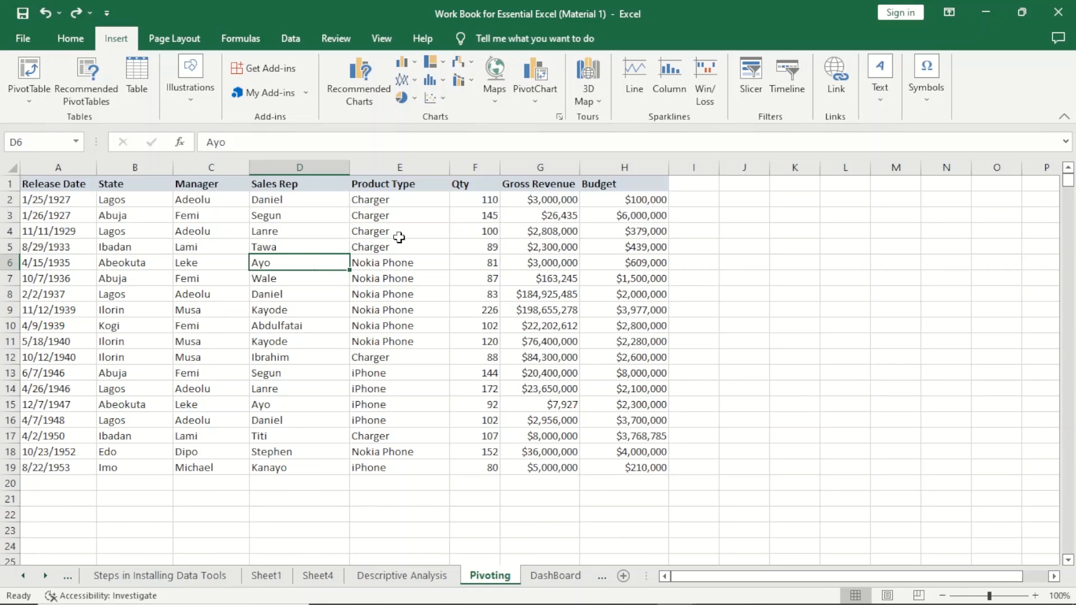
left_click(371, 249)
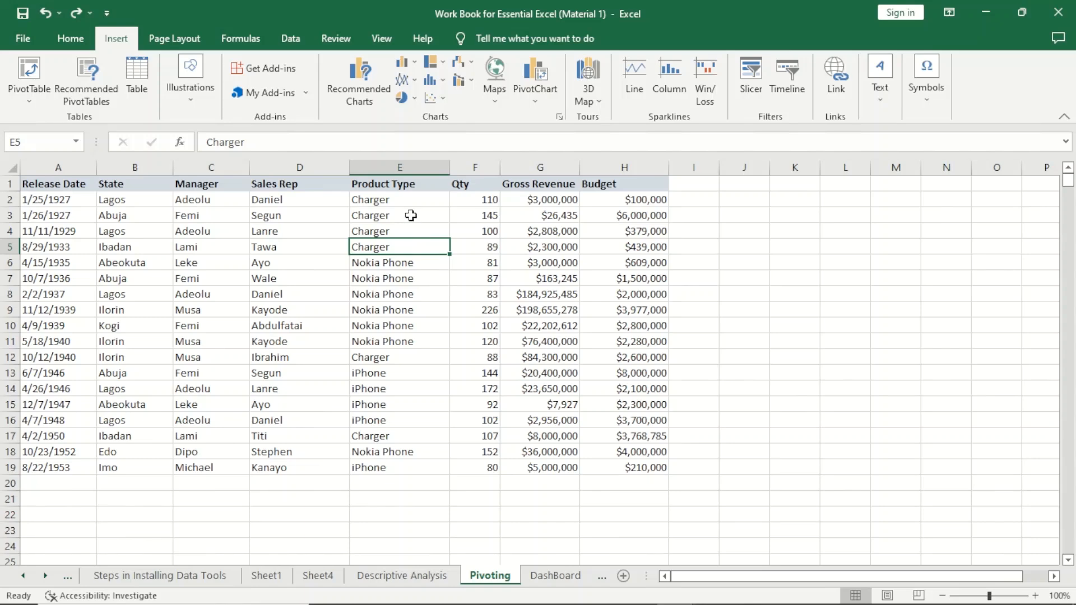
left_click_drag(394, 199, 392, 464)
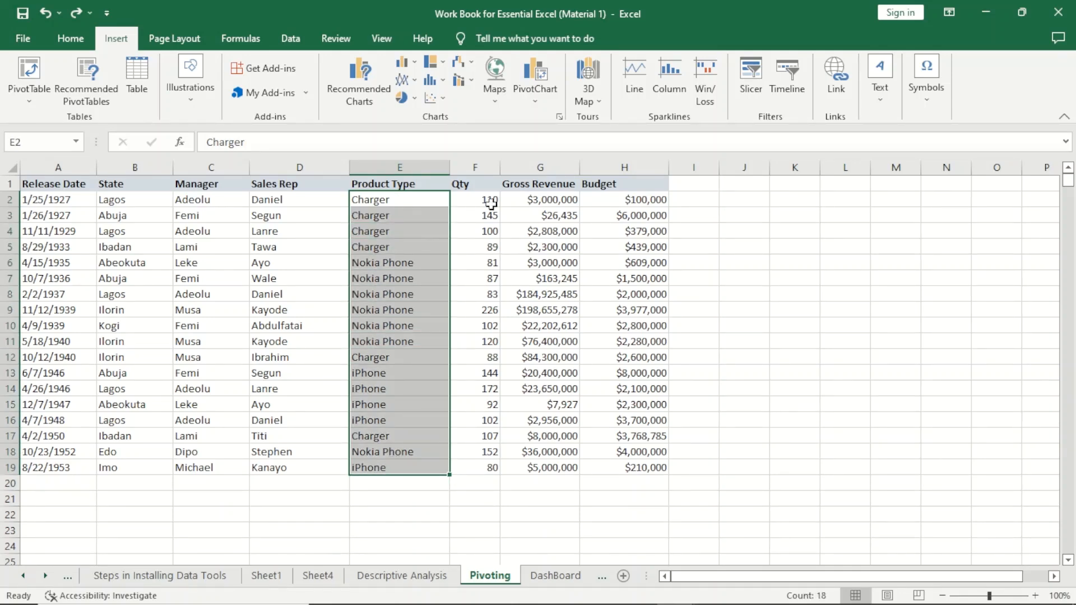
left_click_drag(491, 202, 482, 372)
left_click_drag(558, 231, 560, 329)
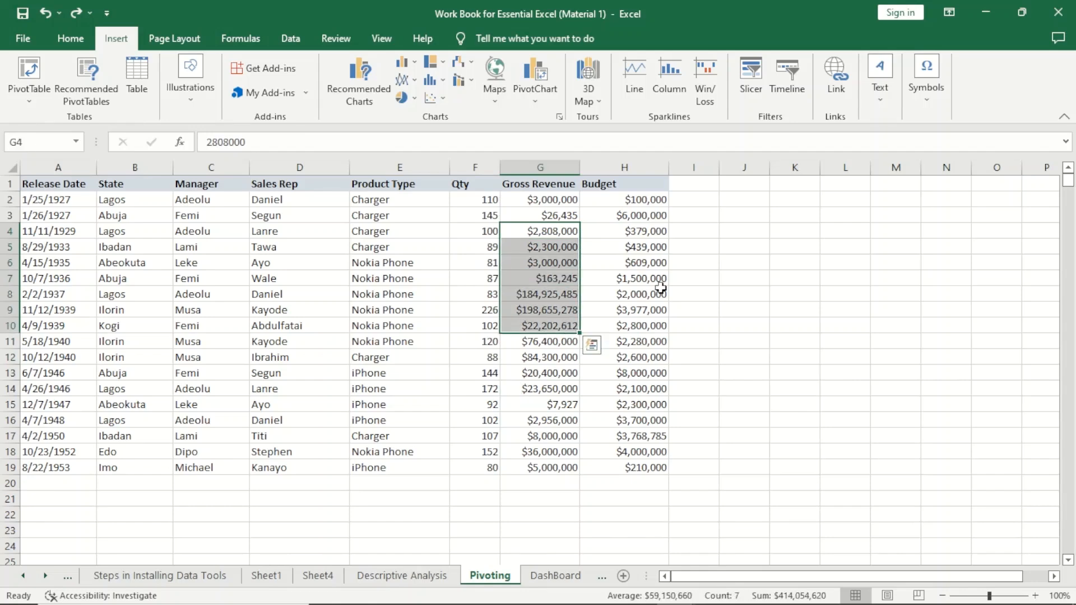
left_click(644, 278)
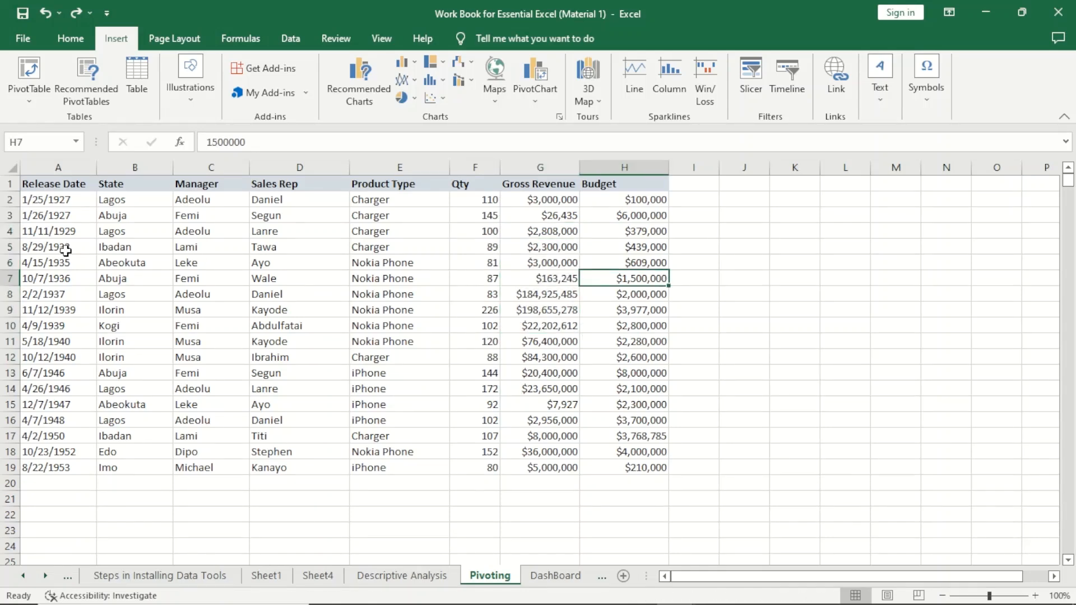
- Insert a PivotTable from the range Pivoting!$A$1:$H$19, placed on a new worksheet
left_click(63, 245)
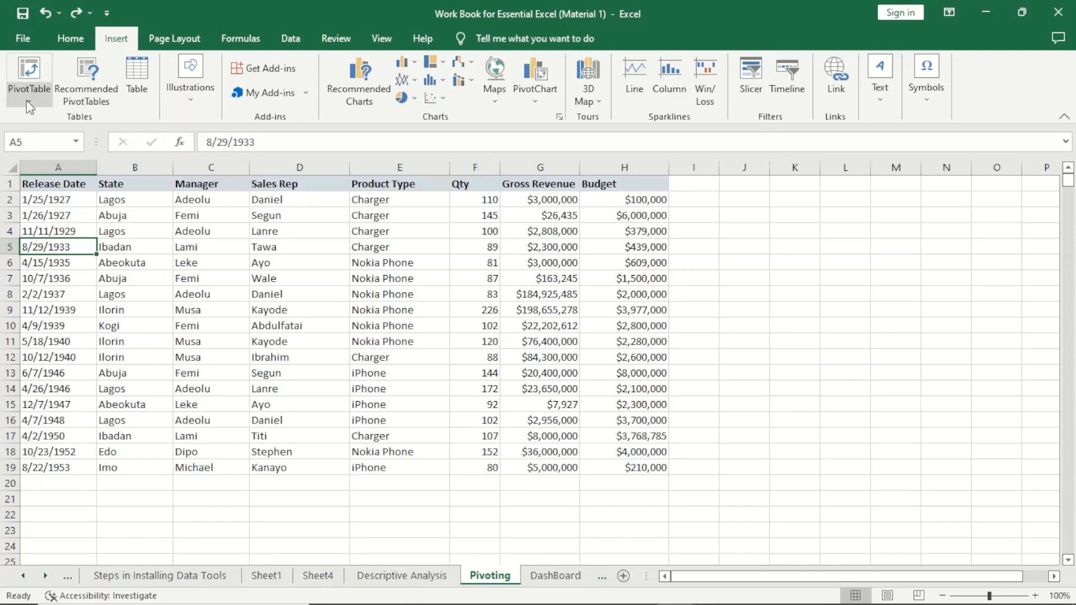
left_click(25, 83)
left_click(61, 119)
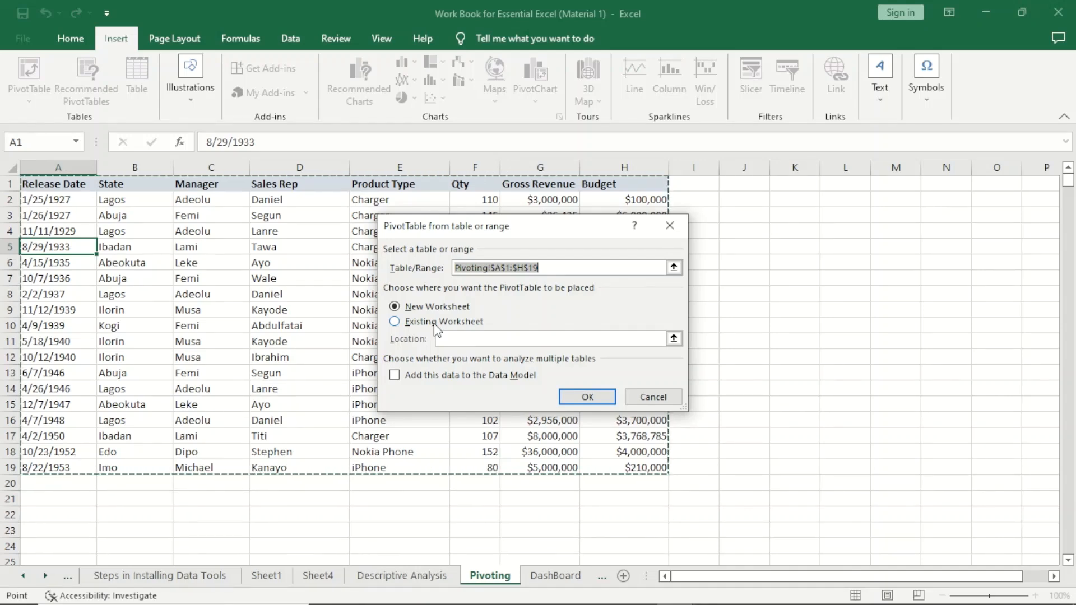
left_click(572, 398)
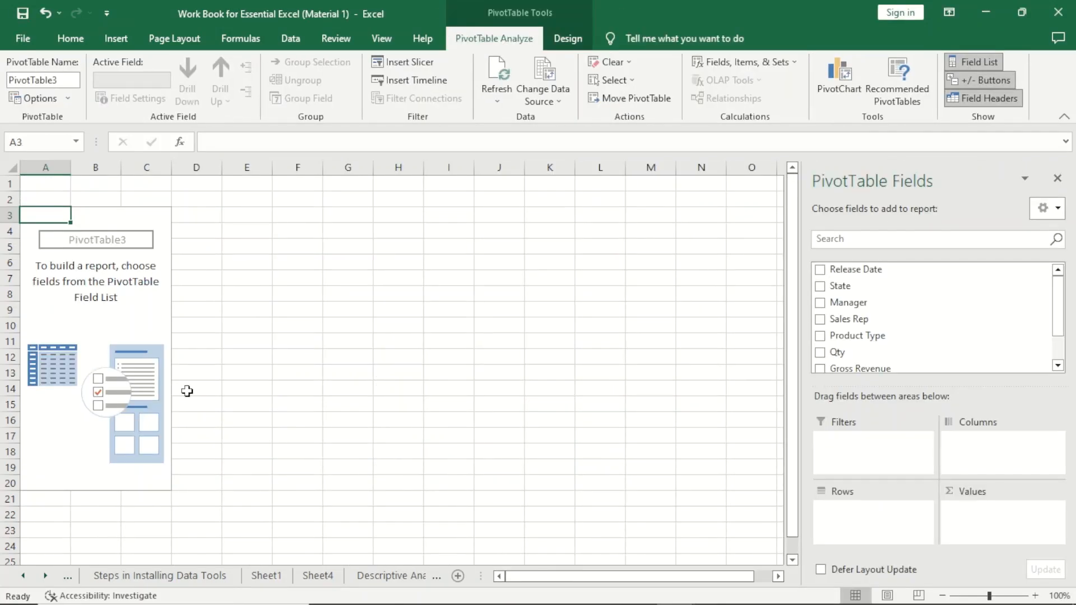
- Scroll through the PivotTable field list to view the available fields
left_click(100, 324)
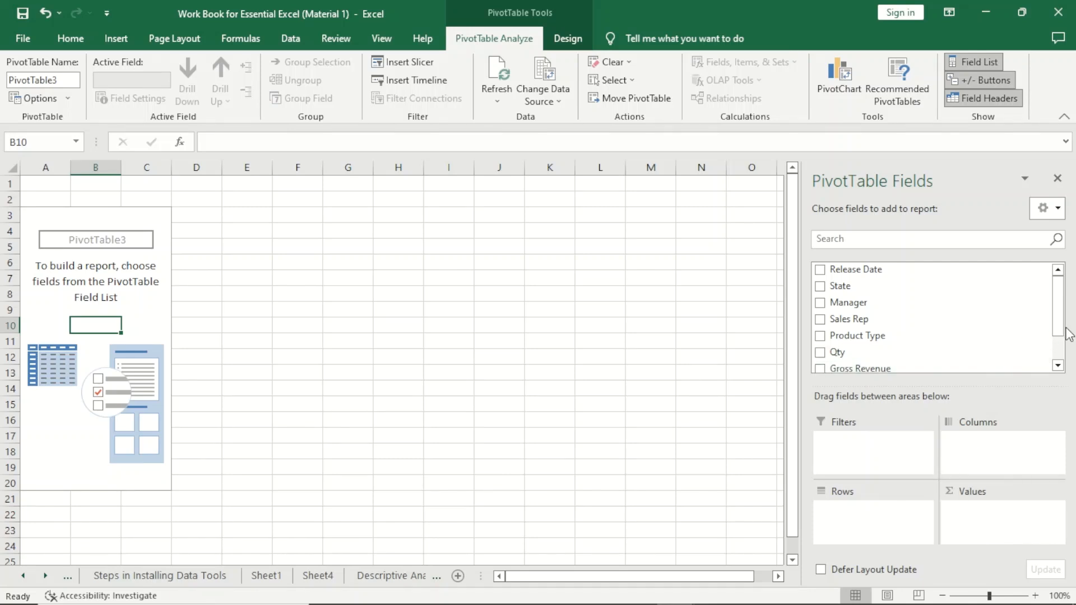
left_click_drag(1061, 328, 1059, 347)
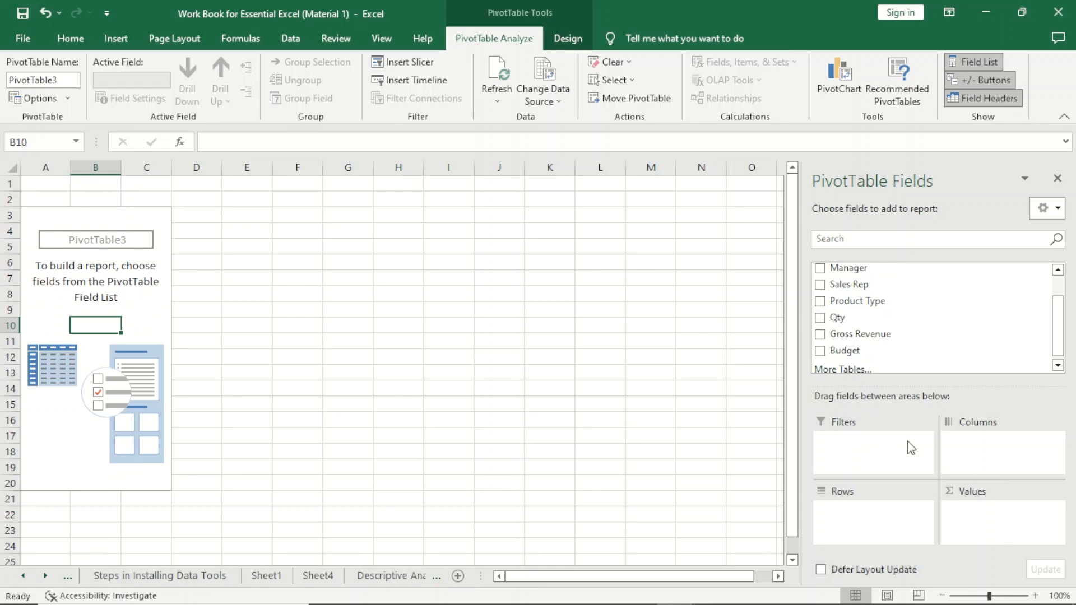
left_click(983, 444)
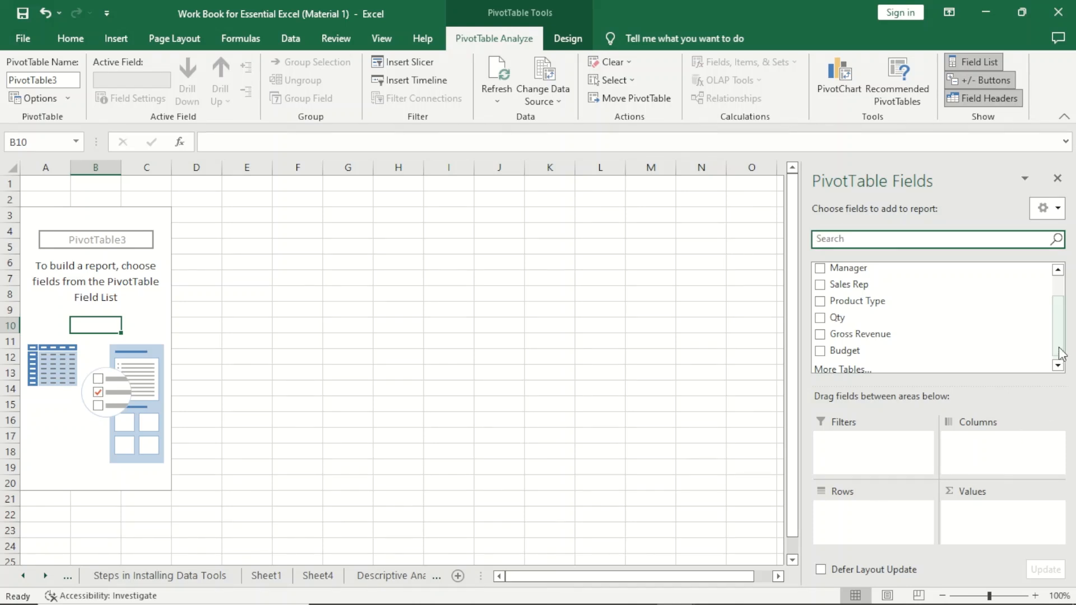
left_click_drag(1059, 352, 1059, 329)
- Add State to the PivotTable's rows, then remove it again
left_click_drag(852, 286, 848, 524)
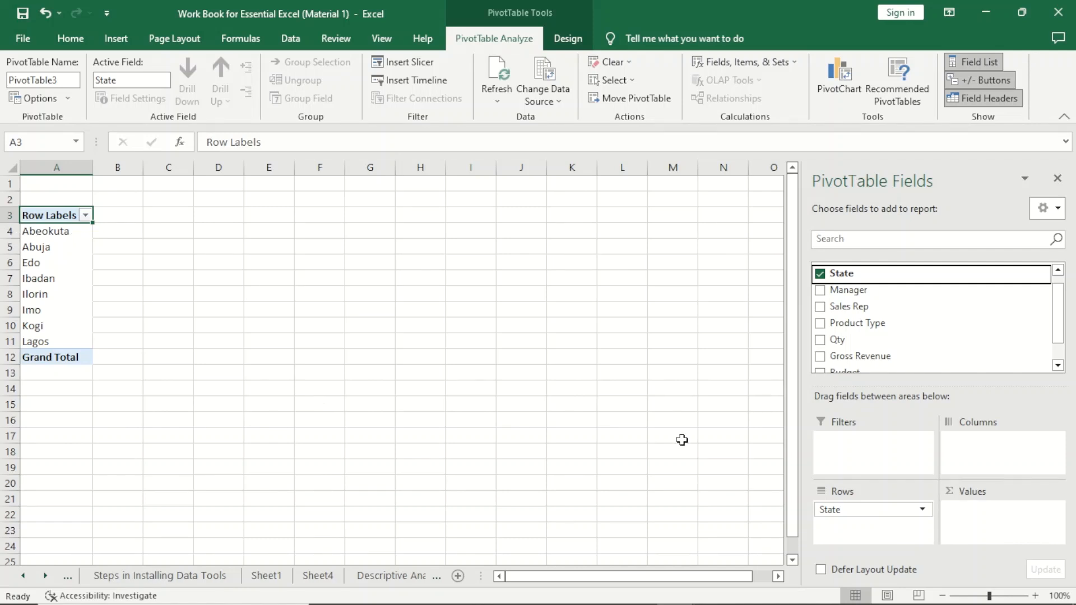
left_click_drag(873, 510, 405, 390)
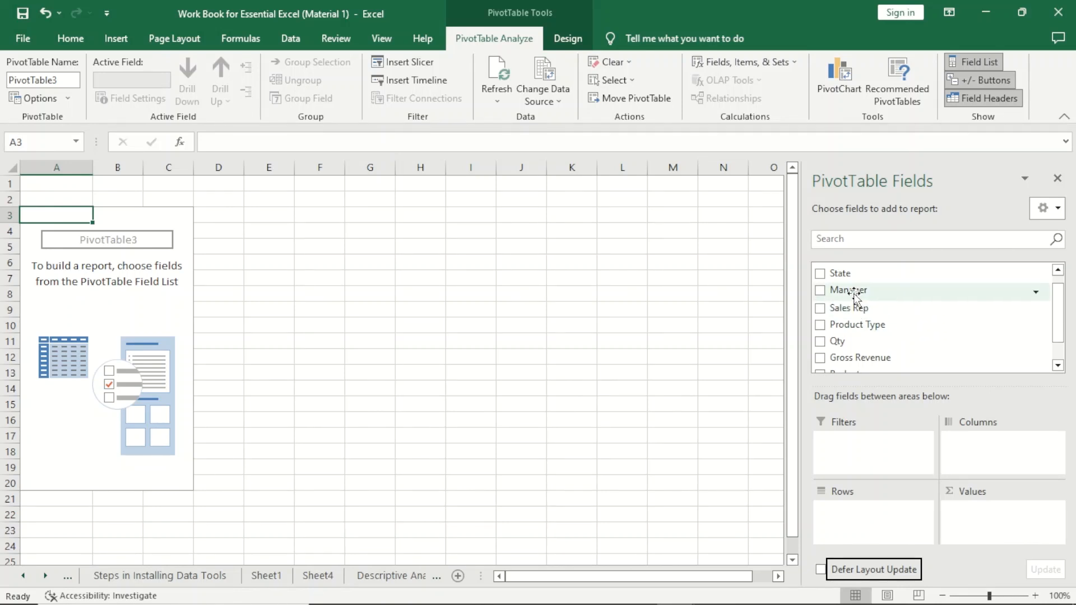
- Add State to the PivotTable's columns, then remove it again
left_click_drag(853, 275, 1003, 471)
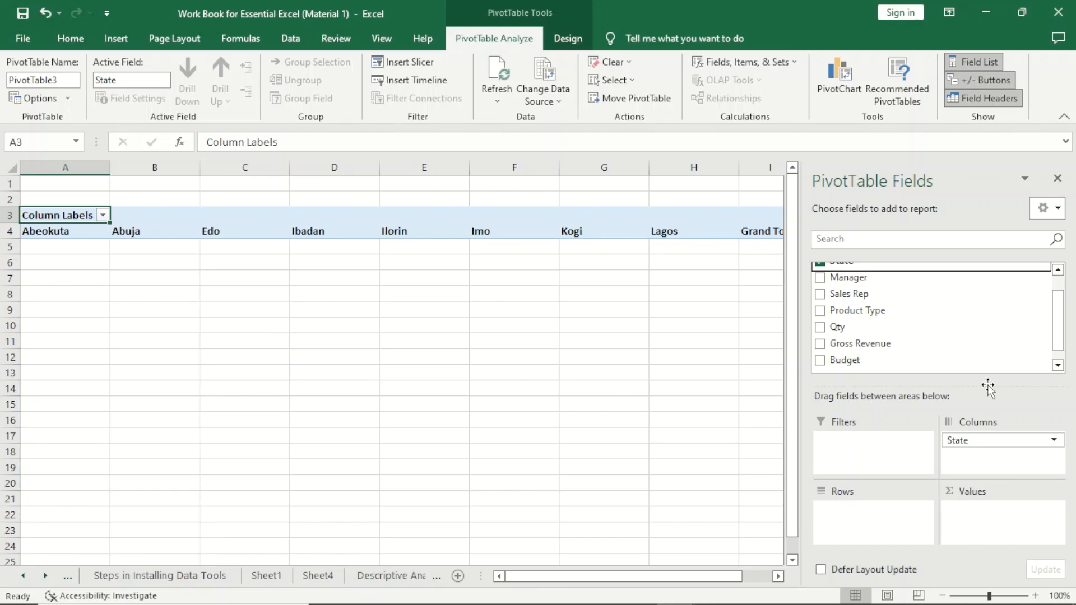
left_click_drag(1028, 440, 695, 409)
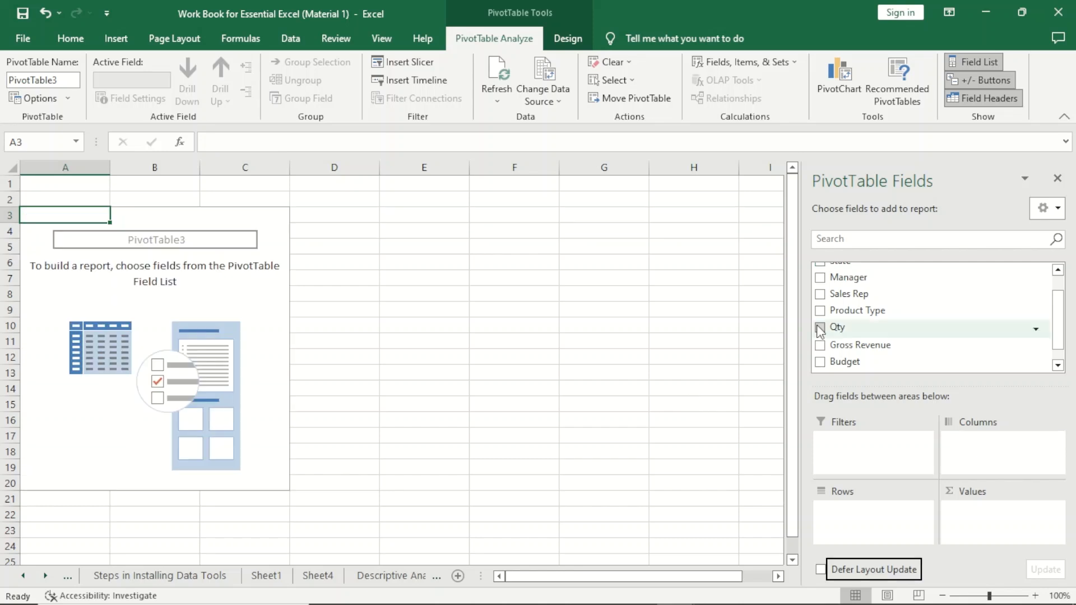
- Add the State field to the Rows area of the PivotTable
left_click_drag(1061, 300, 1061, 285)
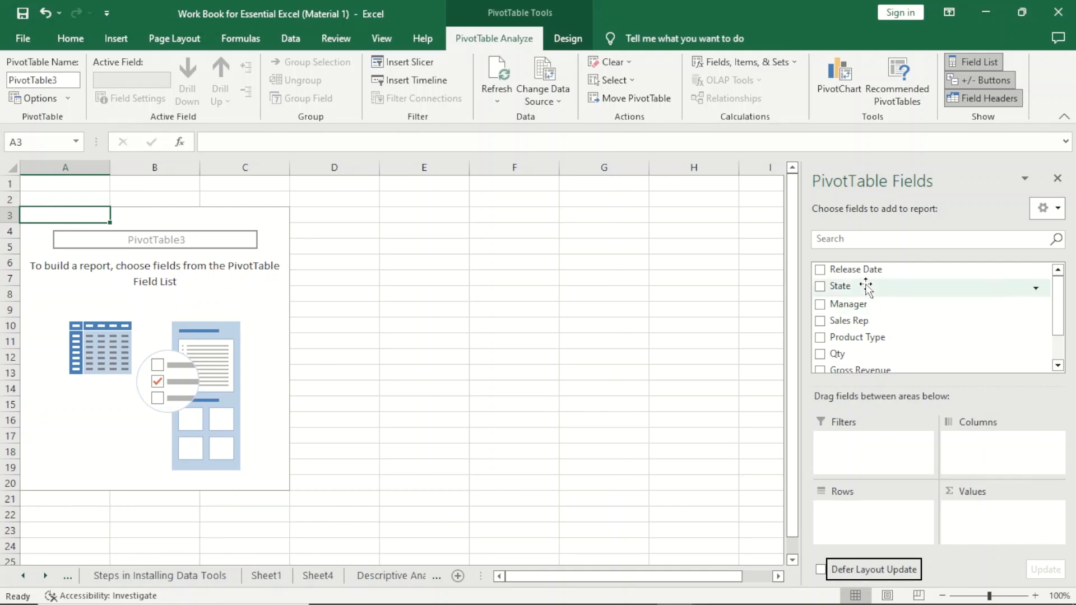
left_click_drag(868, 285, 868, 534)
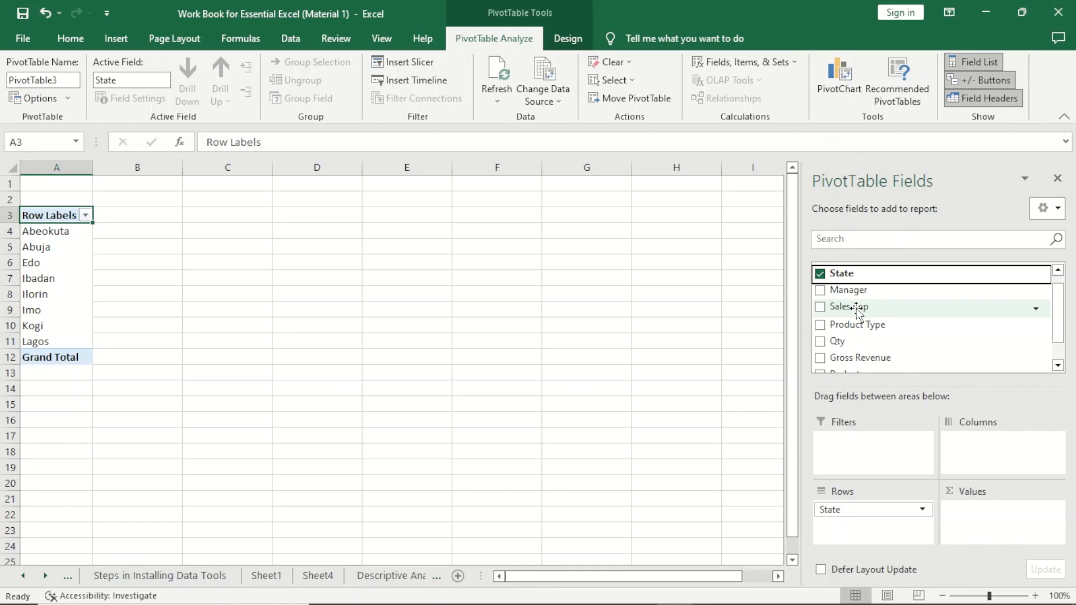
- Add Manager to the PivotTable's columns and Gross Revenue to its values
left_click_drag(849, 290, 993, 446)
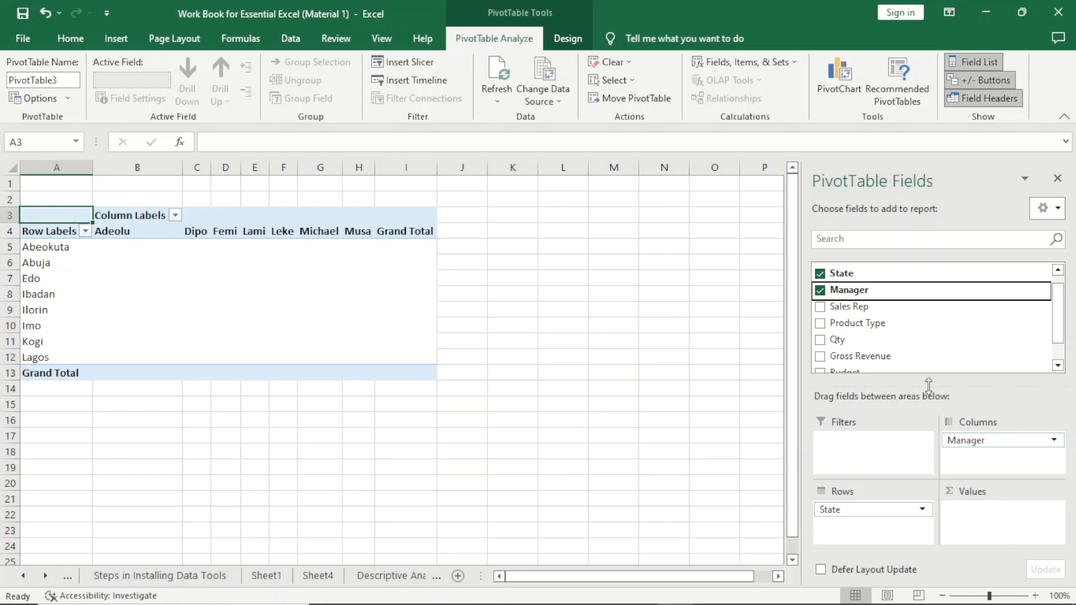
scroll(1061, 318, "down", 1)
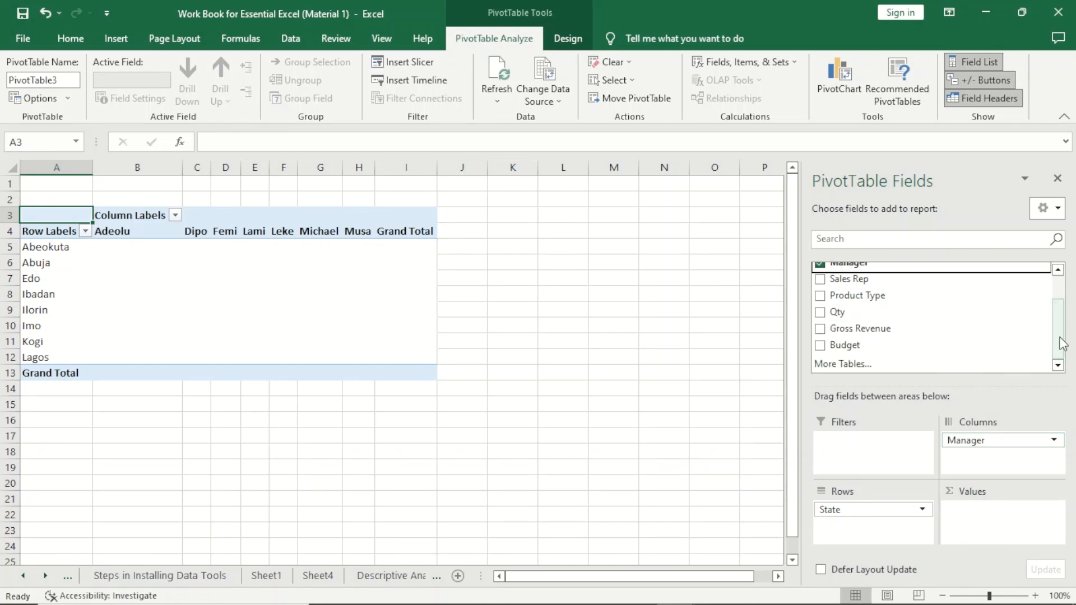
left_click_drag(902, 329, 981, 507)
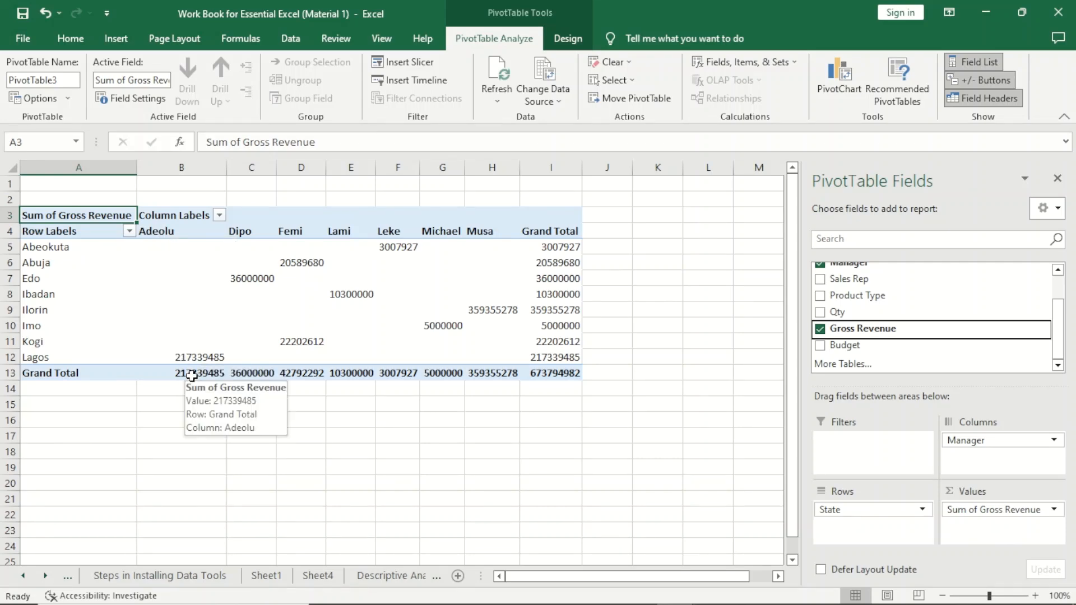
- Examine the managers' grand totals and the revenue for individual states in the PivotTable
left_click(192, 376)
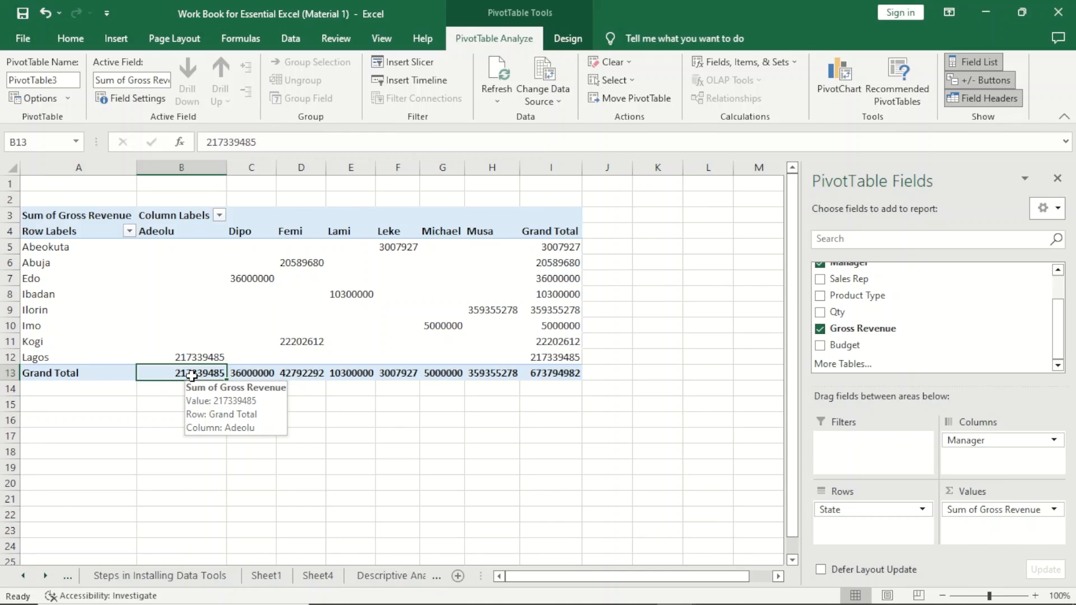
left_click(261, 377)
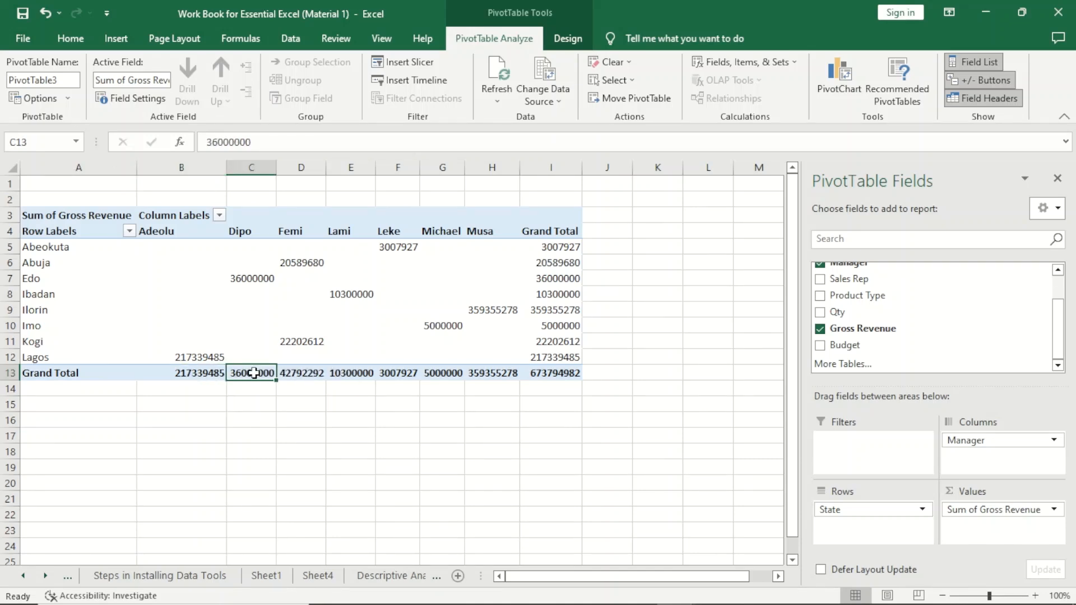
left_click(296, 376)
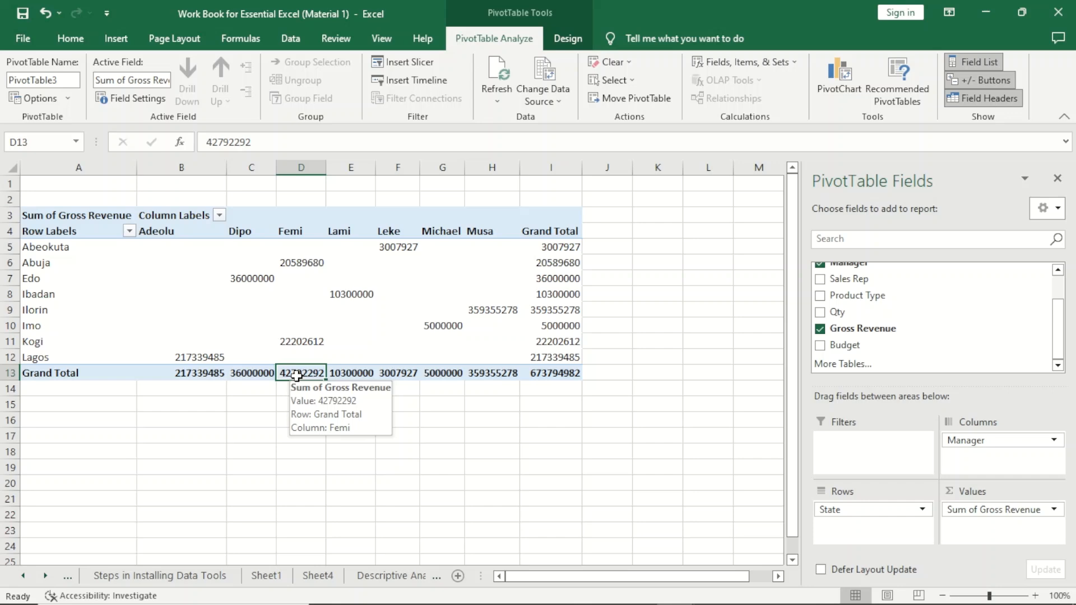
left_click(292, 265)
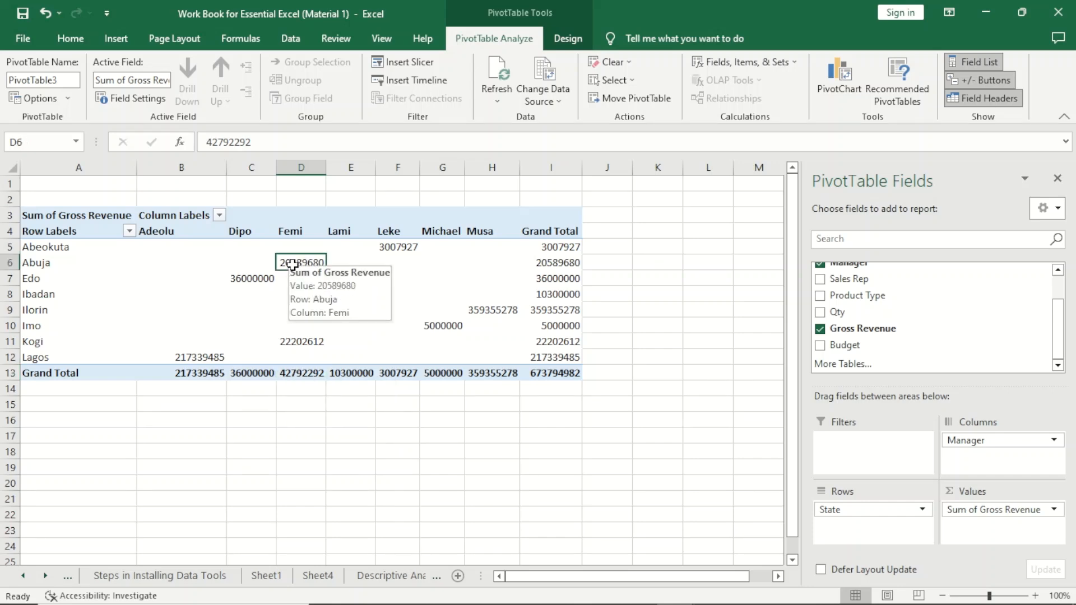
left_click(299, 342)
left_click(10, 341)
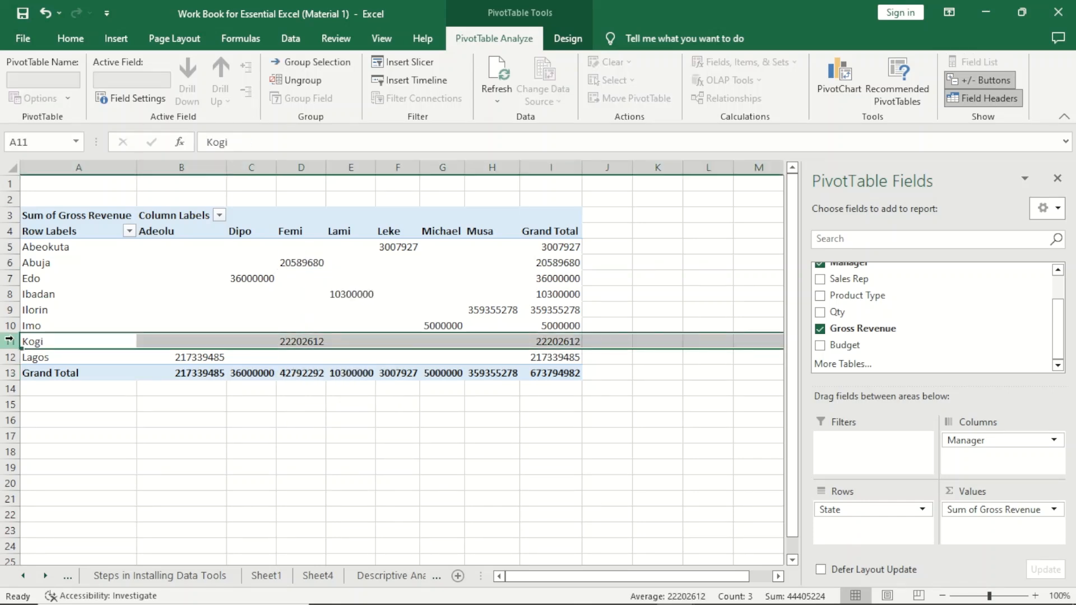
left_click(7, 263)
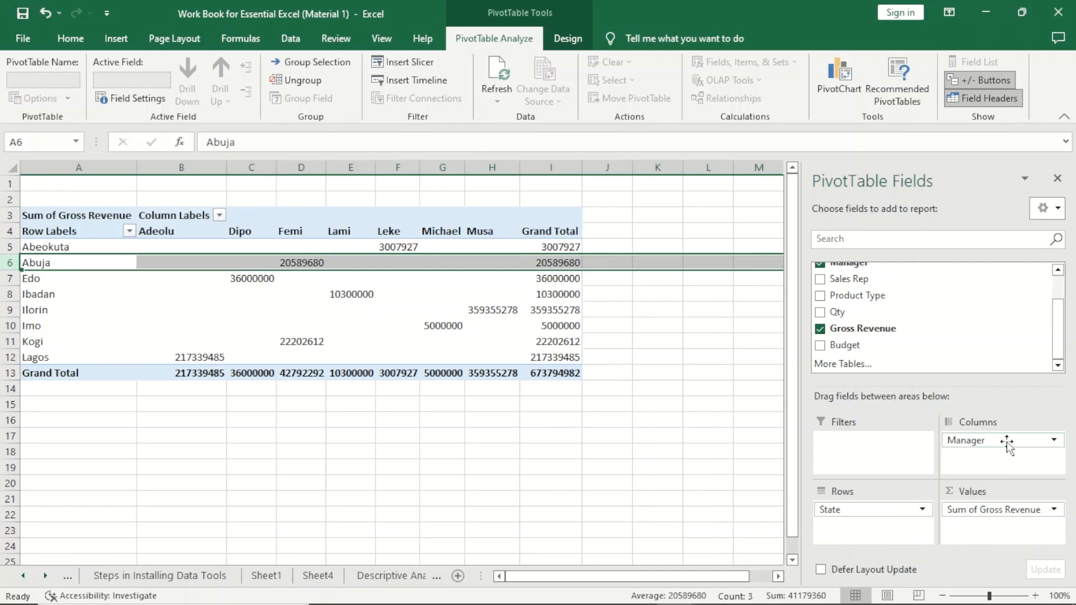
- Remove Manager from the PivotTable's columns
left_click_drag(1008, 443, 629, 360)
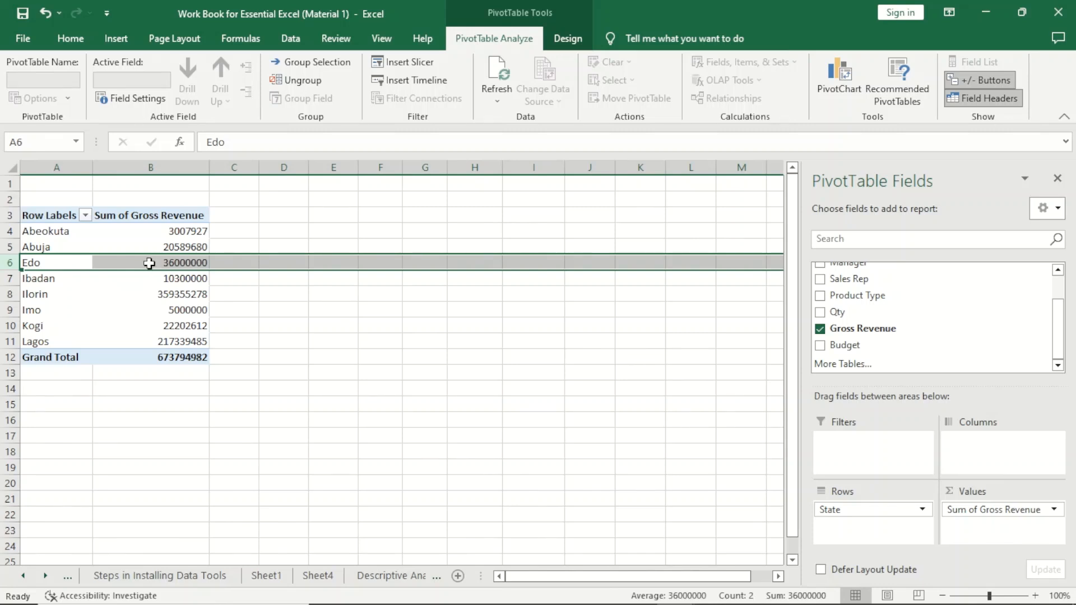
left_click(166, 275)
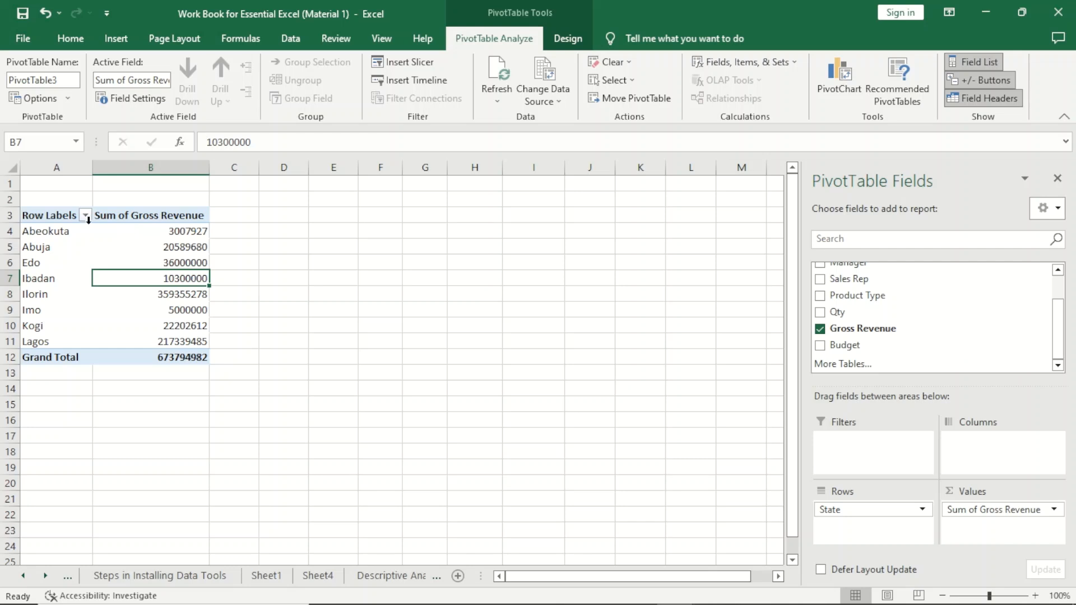
- Merge cells A2:B2 above the PivotTable and enter the title Regional Sales
left_click_drag(55, 198, 120, 194)
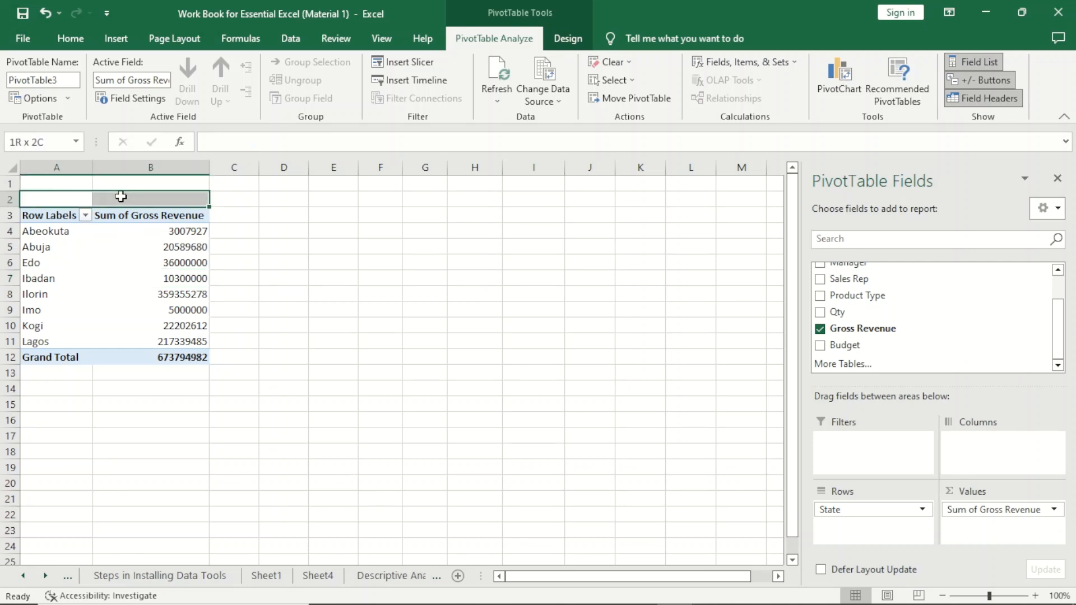
left_click(407, 92)
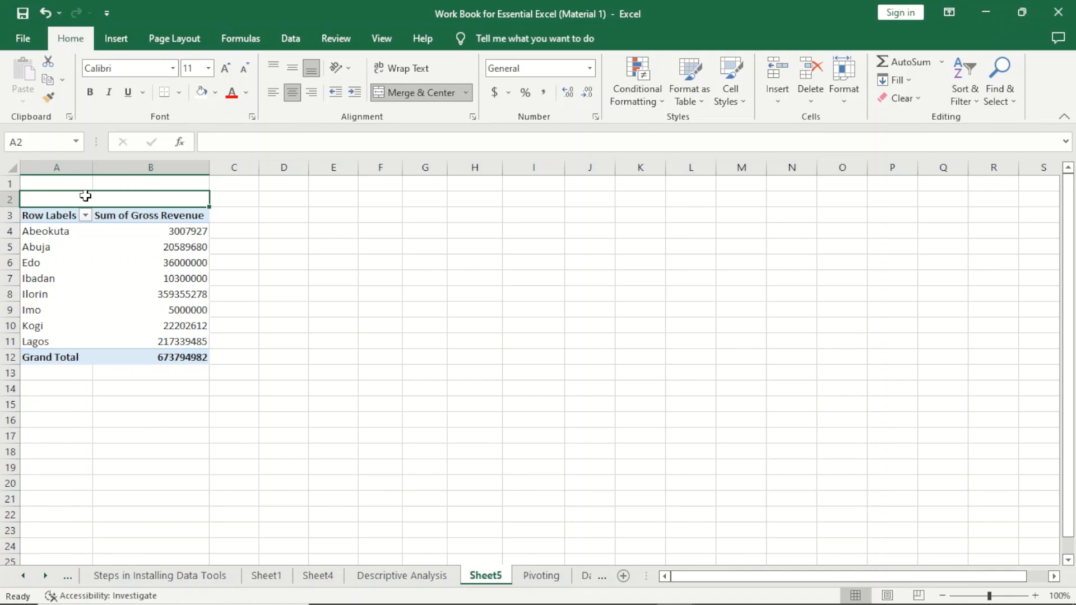
type("Regio")
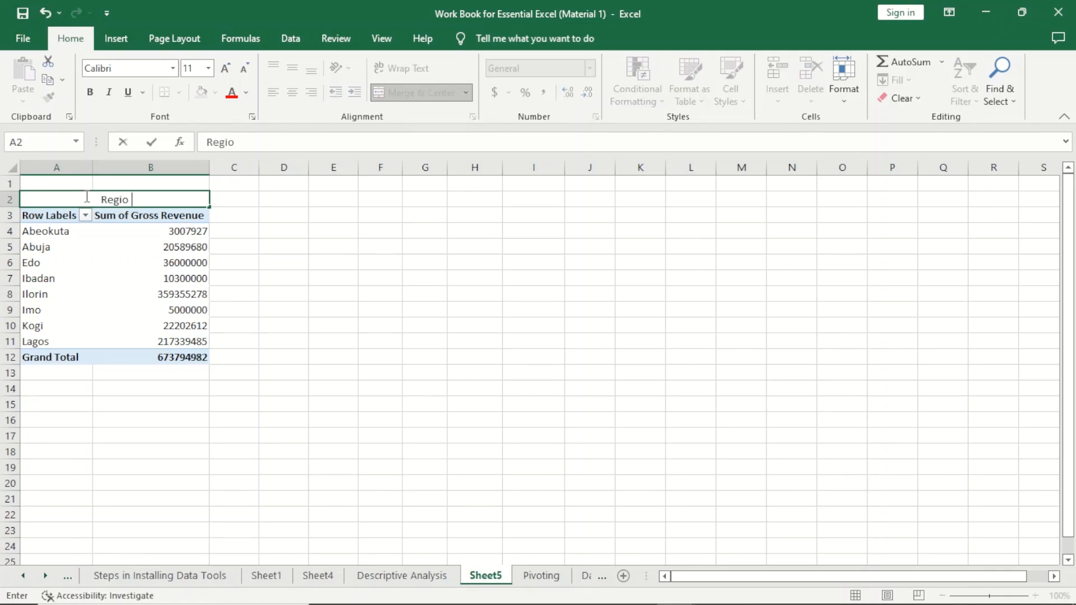
type("nal Sles")
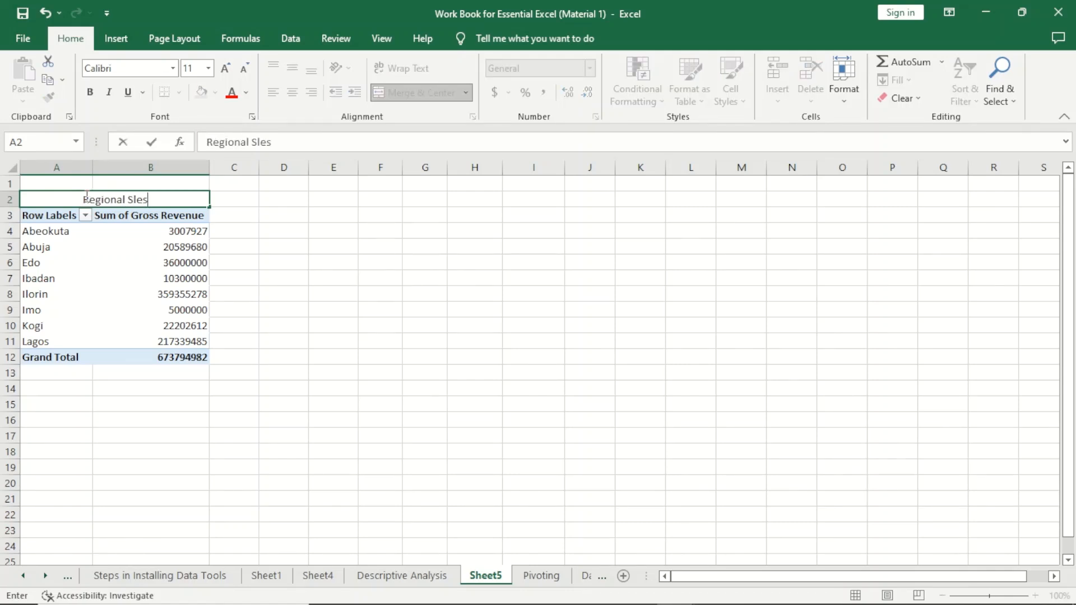
key("BackSpace")
key("BackSpace")
key("BackSpace")
type("ales")
left_click(381, 308)
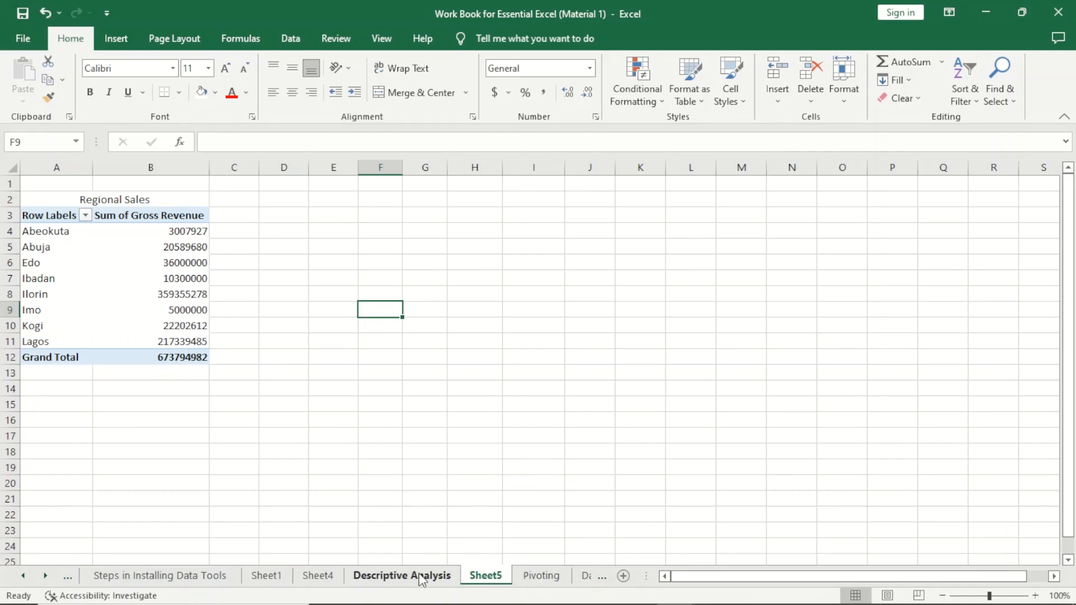
- Copy the whole PivotTable and paste a duplicate starting at cell D3
left_click(535, 582)
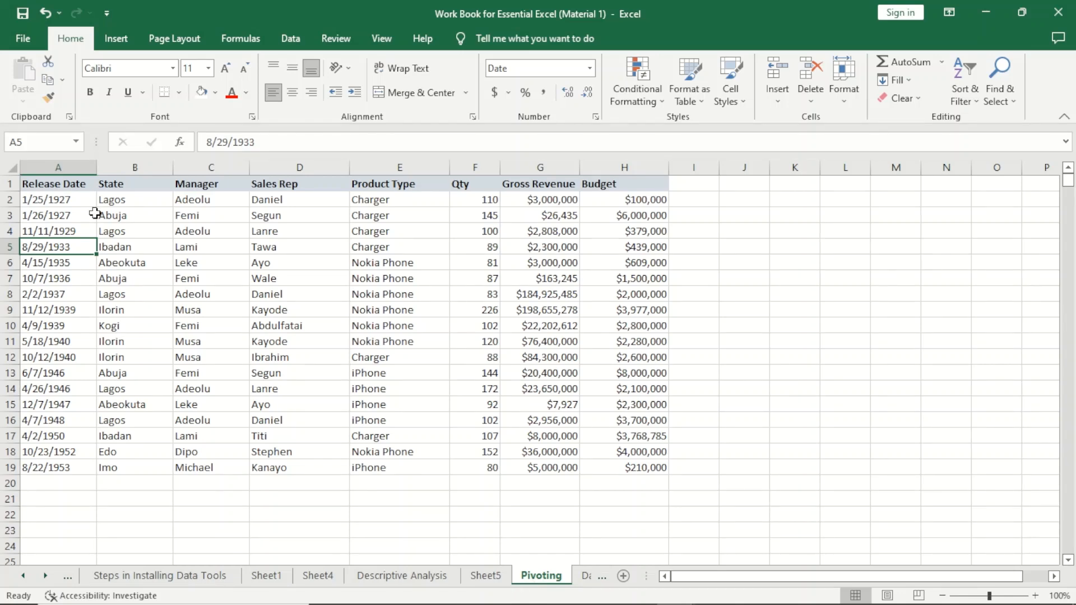
left_click(485, 578)
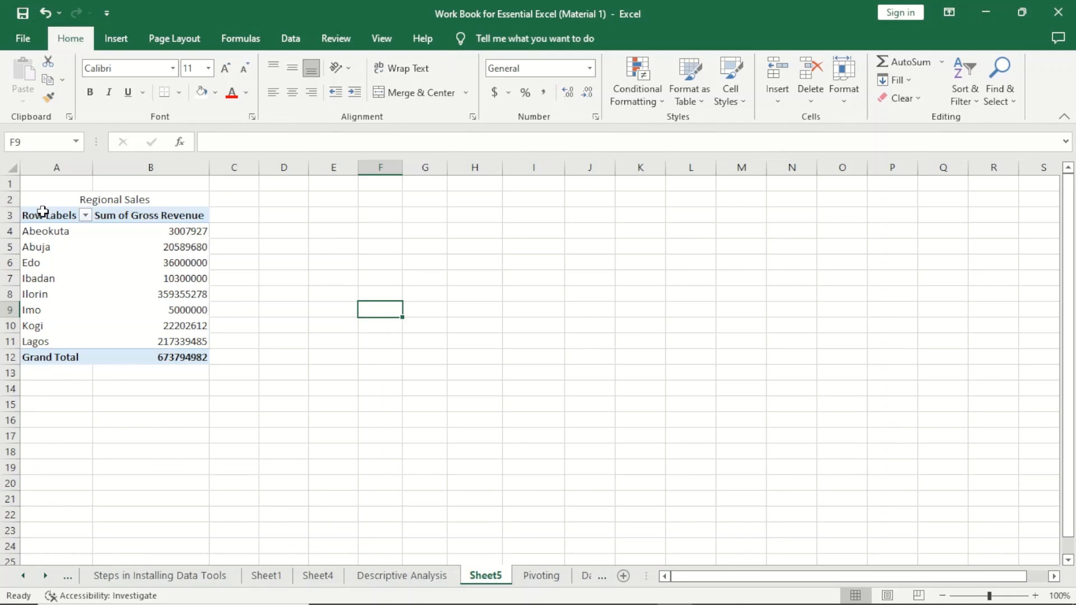
left_click_drag(43, 211, 202, 359)
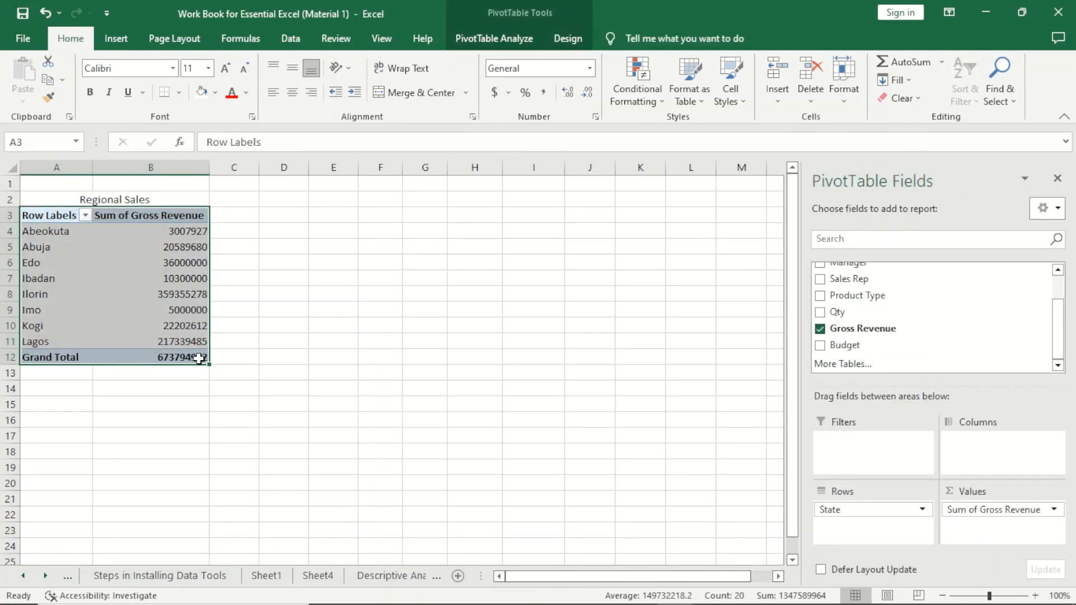
key("ctrl+c")
left_click(292, 211)
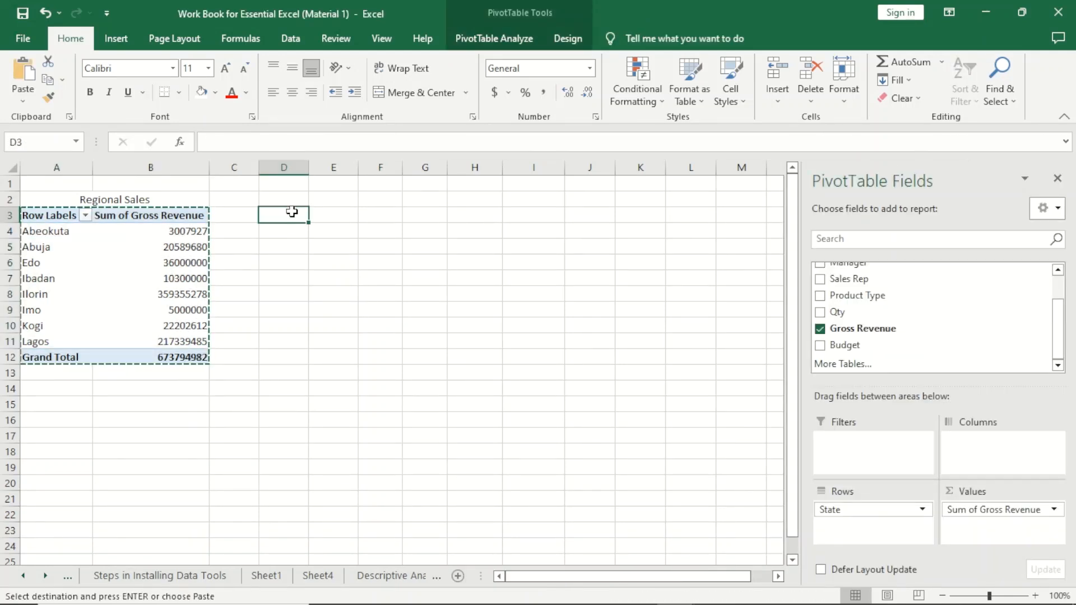
key("ctrl+v")
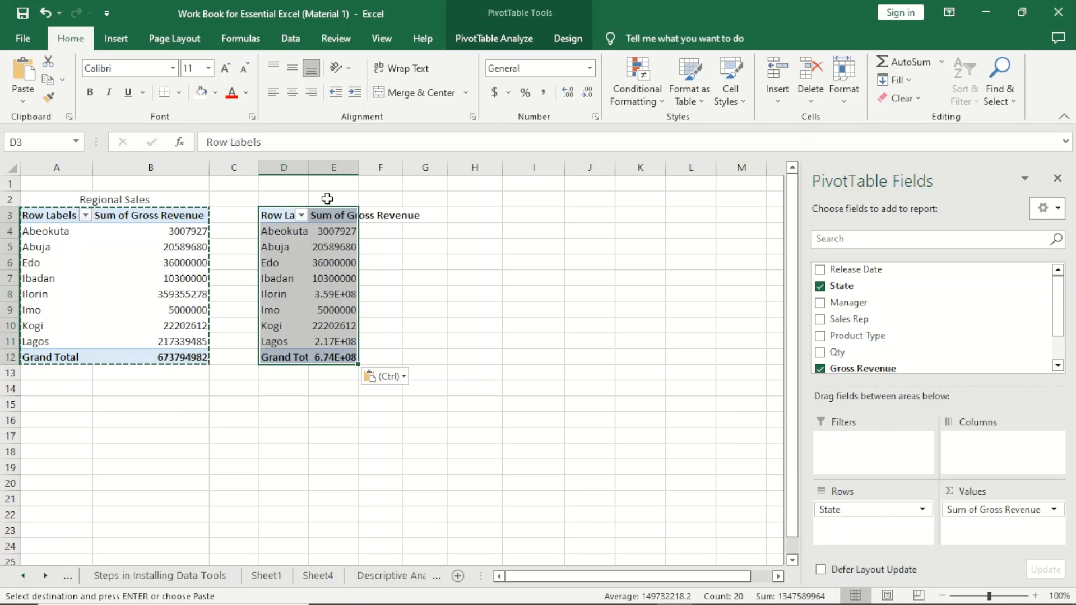
- Widen columns D and E to fit the copied PivotTable's contents
double_click(309, 168)
left_click_drag(380, 167, 378, 165)
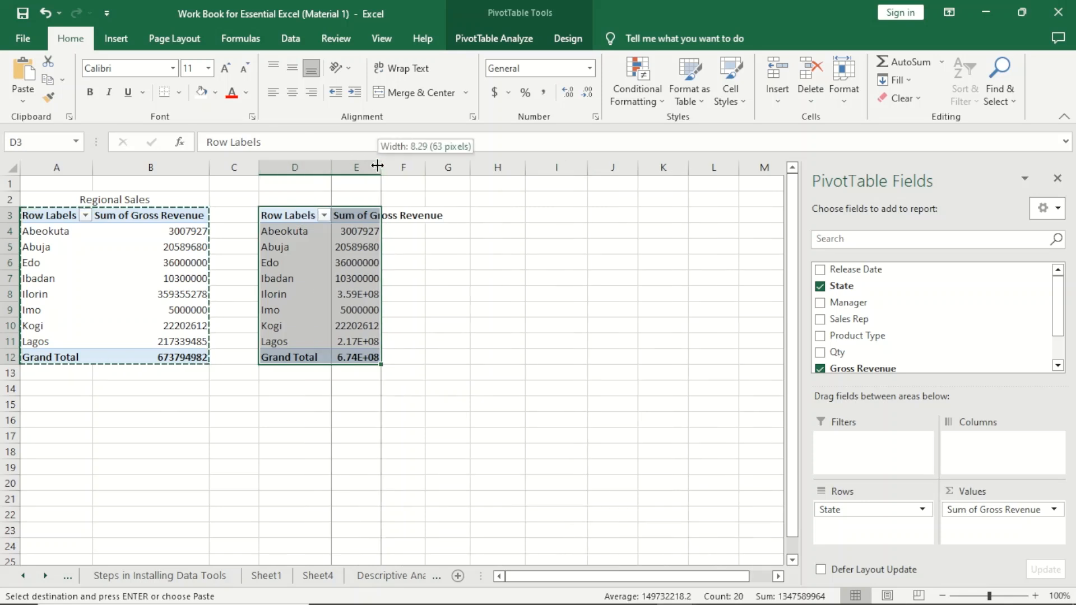
double_click(377, 166)
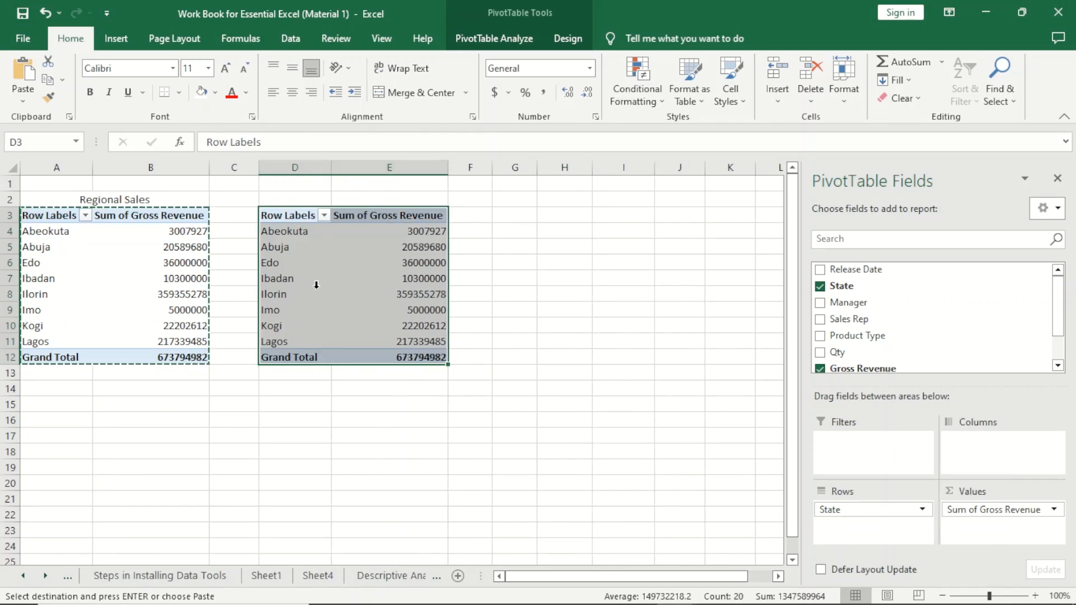
- Replace State with Sales Rep in the rows of the copied PivotTable
left_click(301, 246)
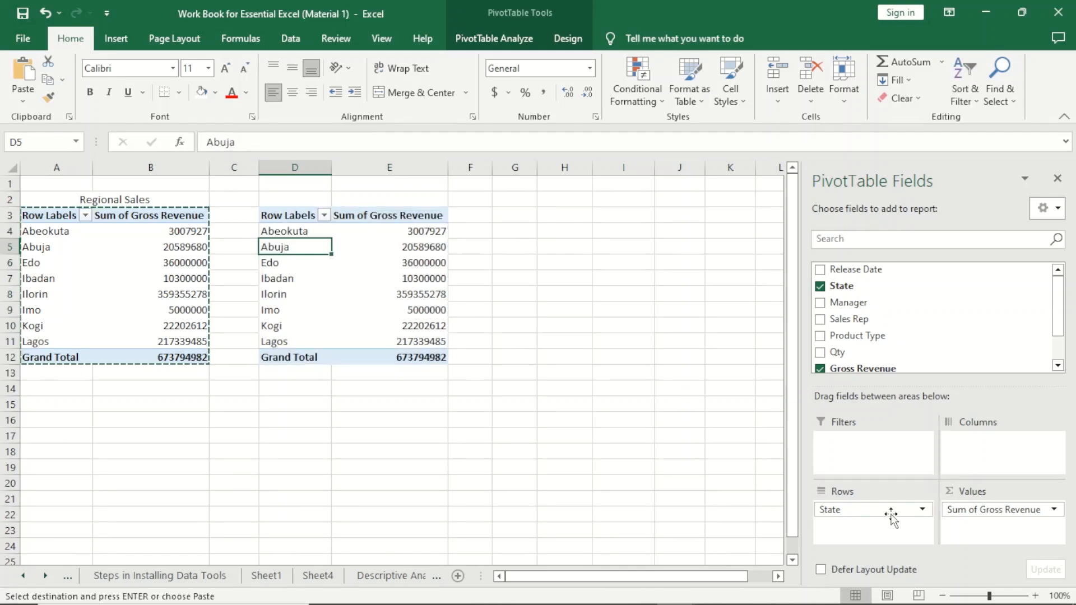
left_click_drag(889, 511, 599, 431)
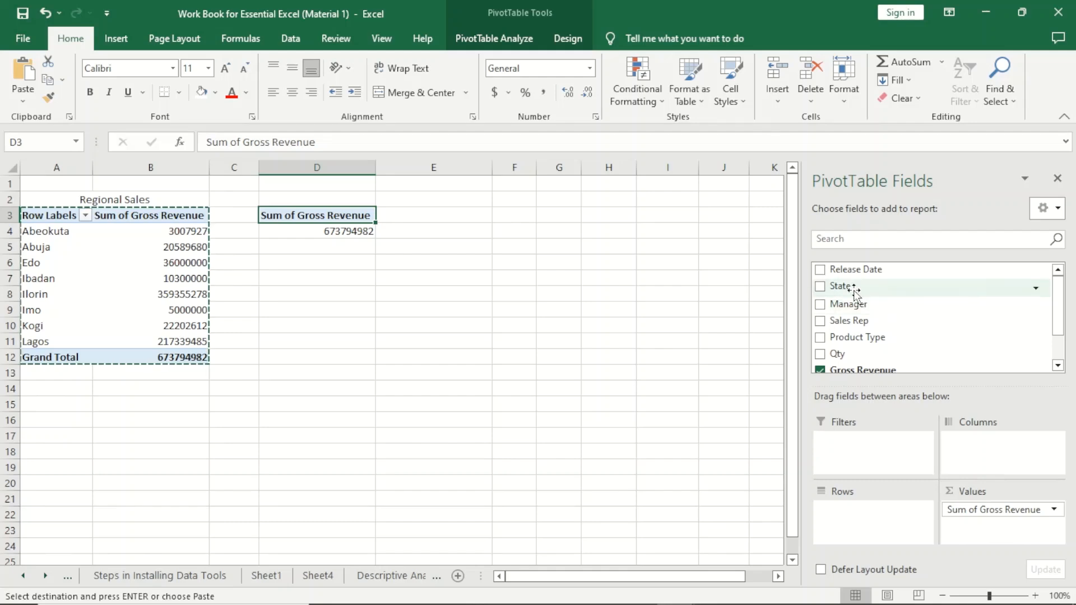
left_click_drag(847, 319, 861, 527)
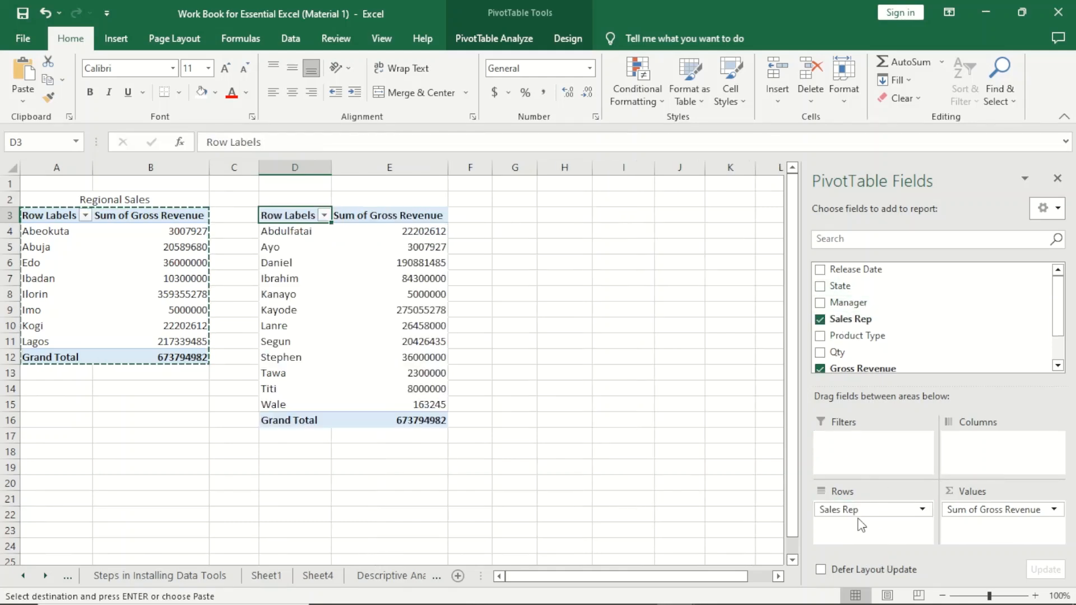
- Add Budget to the values of the copied PivotTable
mouse_move(1059, 315)
left_mouse_down()
mouse_move(1061, 362)
mouse_move(1059, 336)
left_mouse_up()
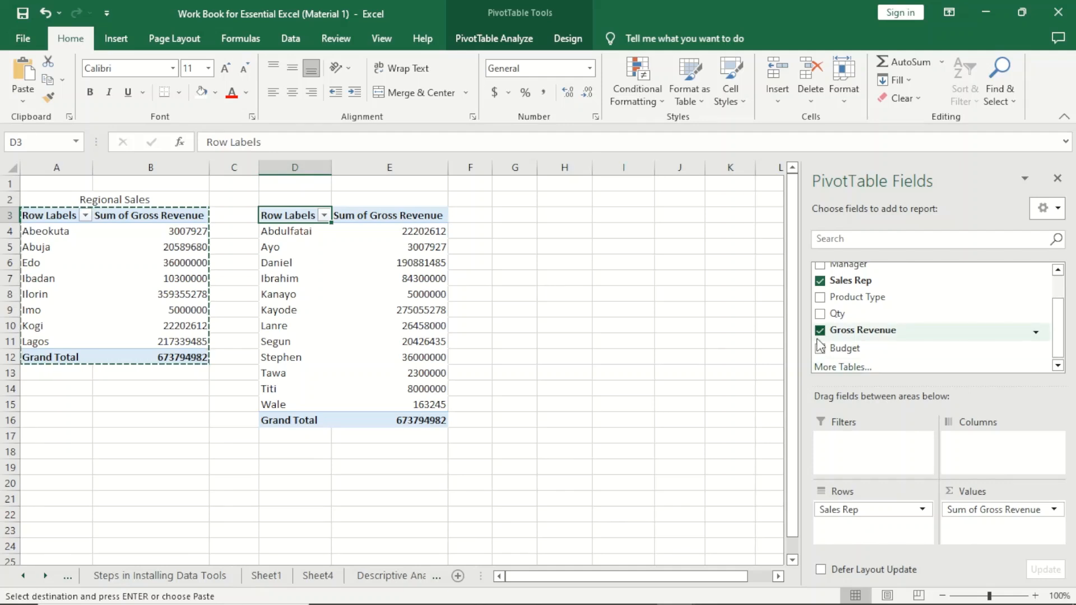
left_click_drag(843, 351, 1011, 544)
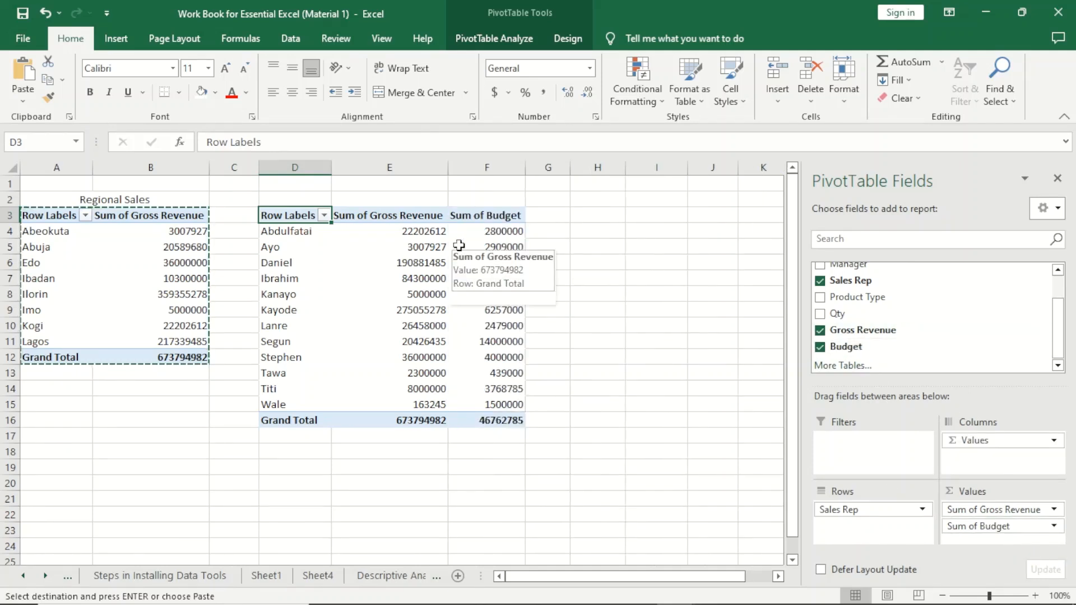
left_click(549, 233)
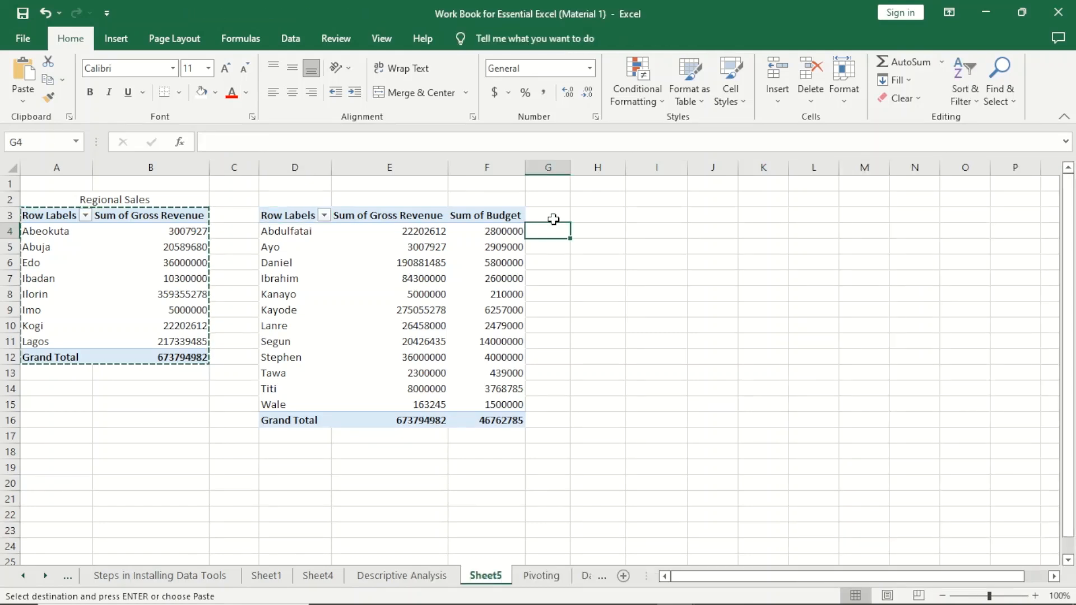
left_click(552, 220)
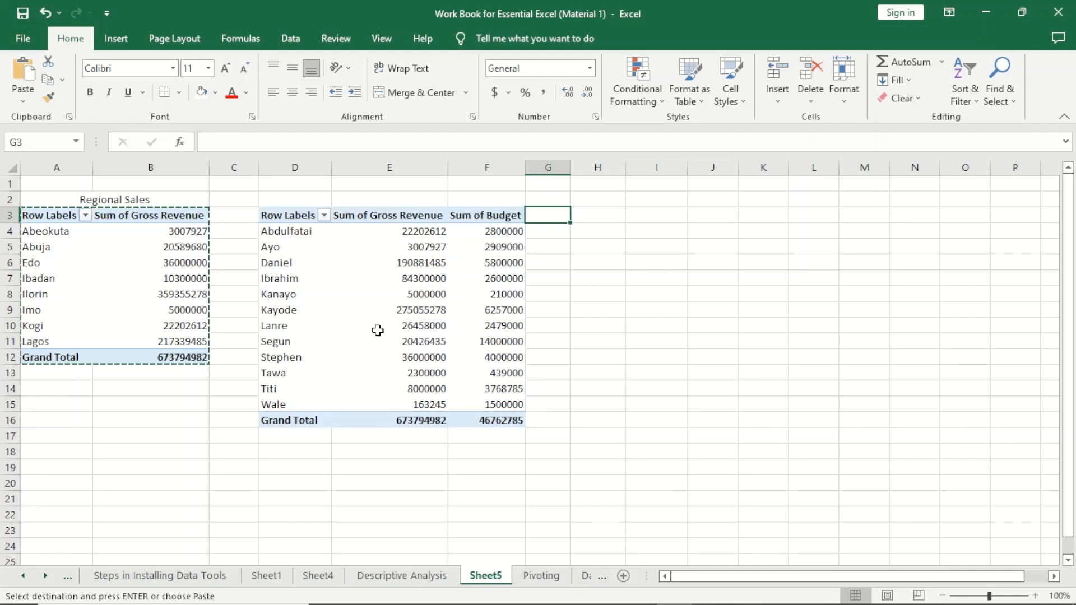
left_click(337, 300)
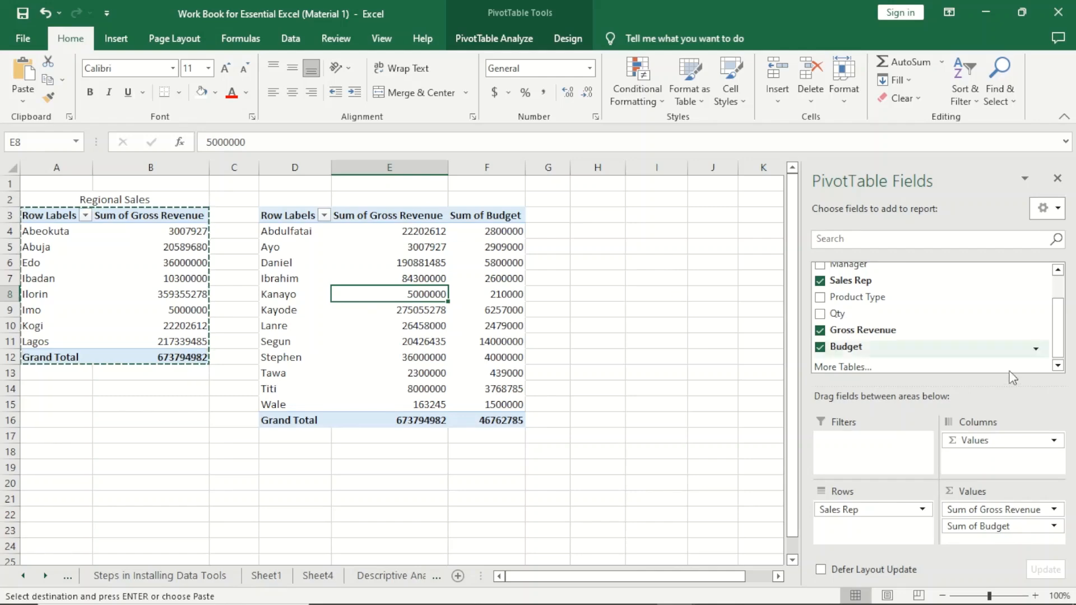
left_click_drag(1059, 331, 1060, 304)
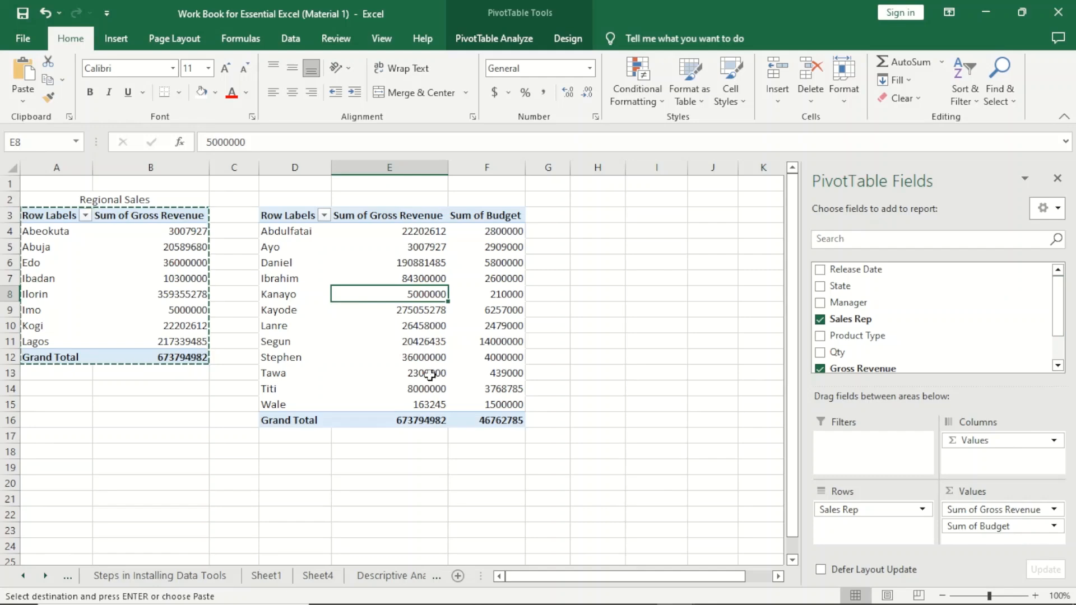
key("Escape")
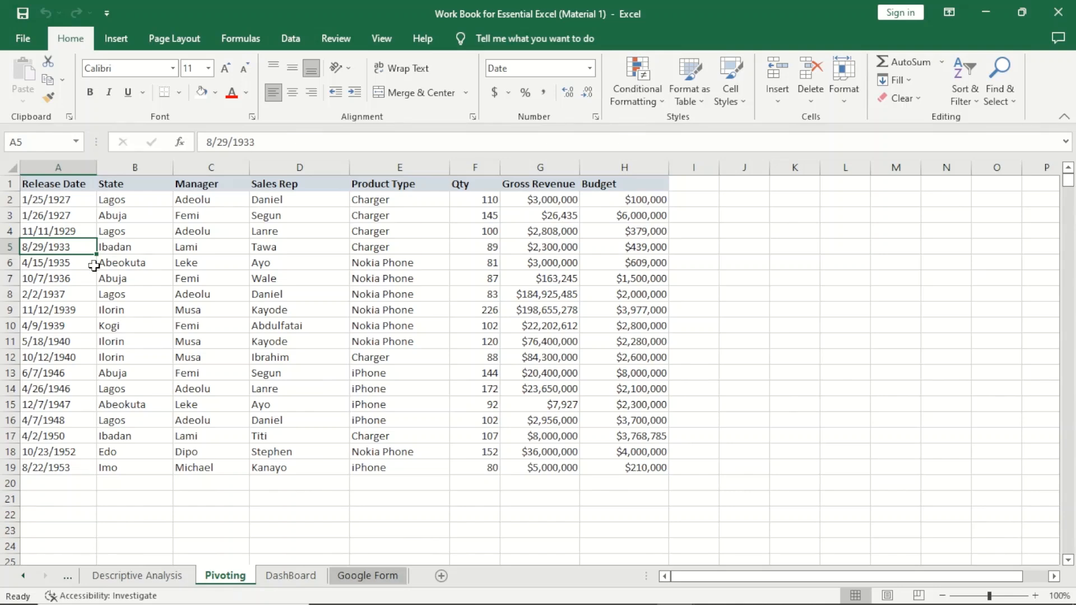
- Review the Pivoting sheet's data by selecting each column from Release Date to Budget and several sample cells
left_click(72, 182)
left_click(75, 167)
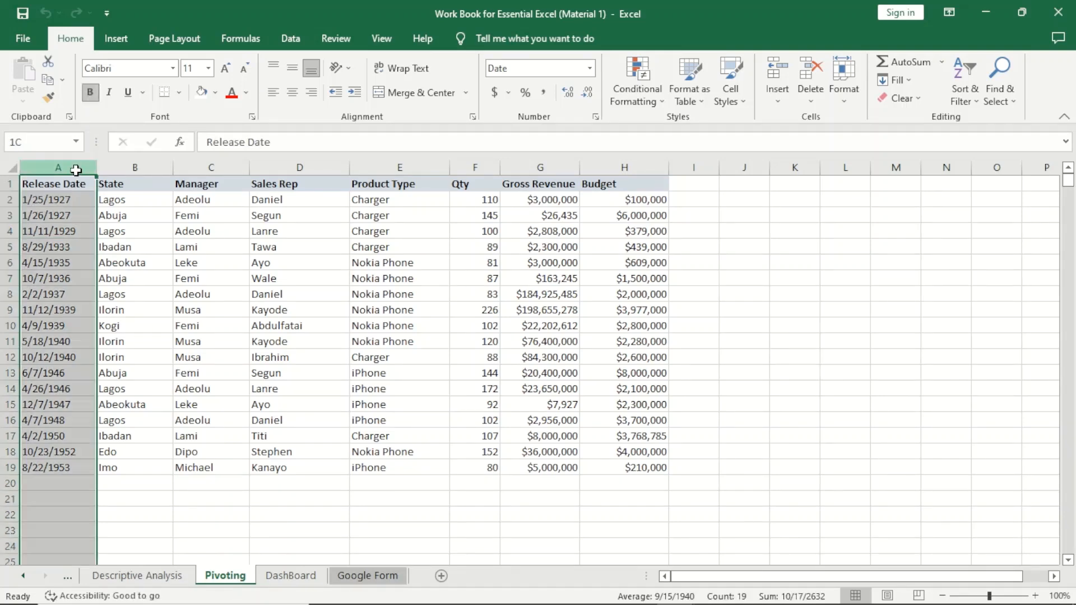
left_click(124, 166)
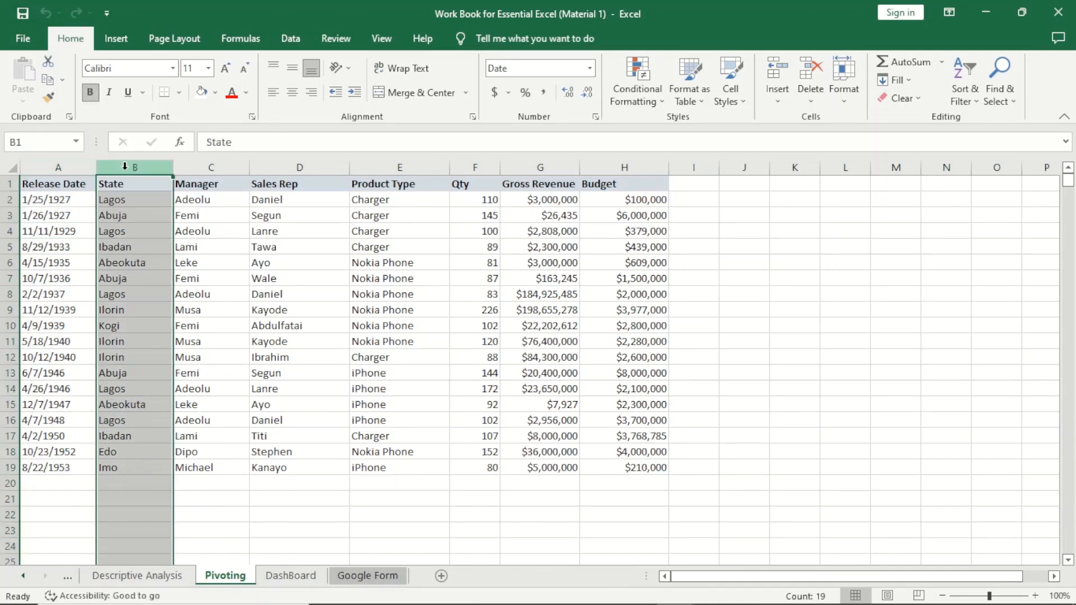
left_click(190, 164)
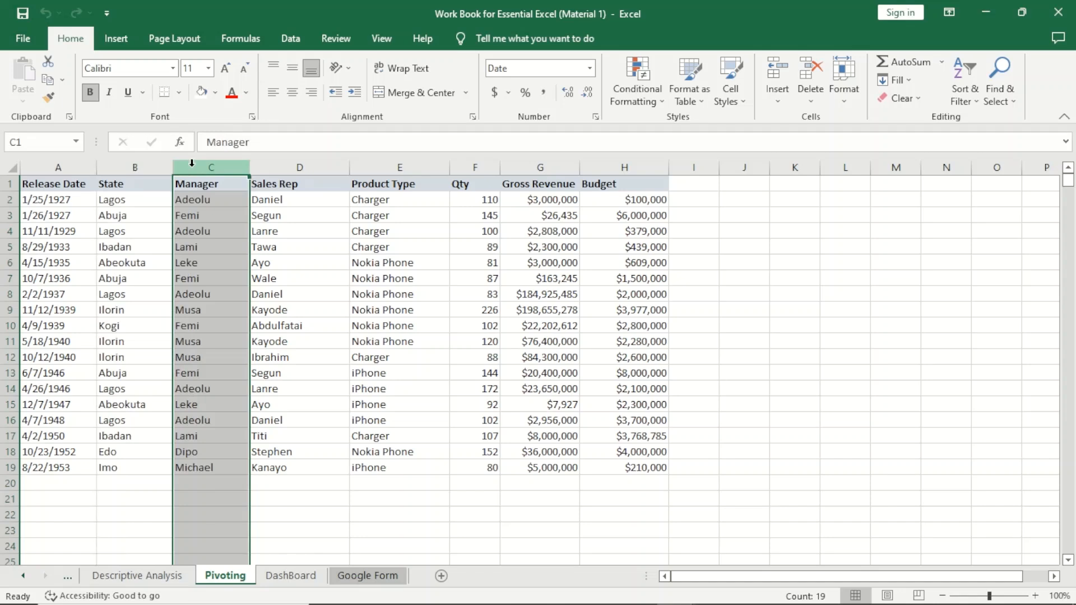
left_click(285, 162)
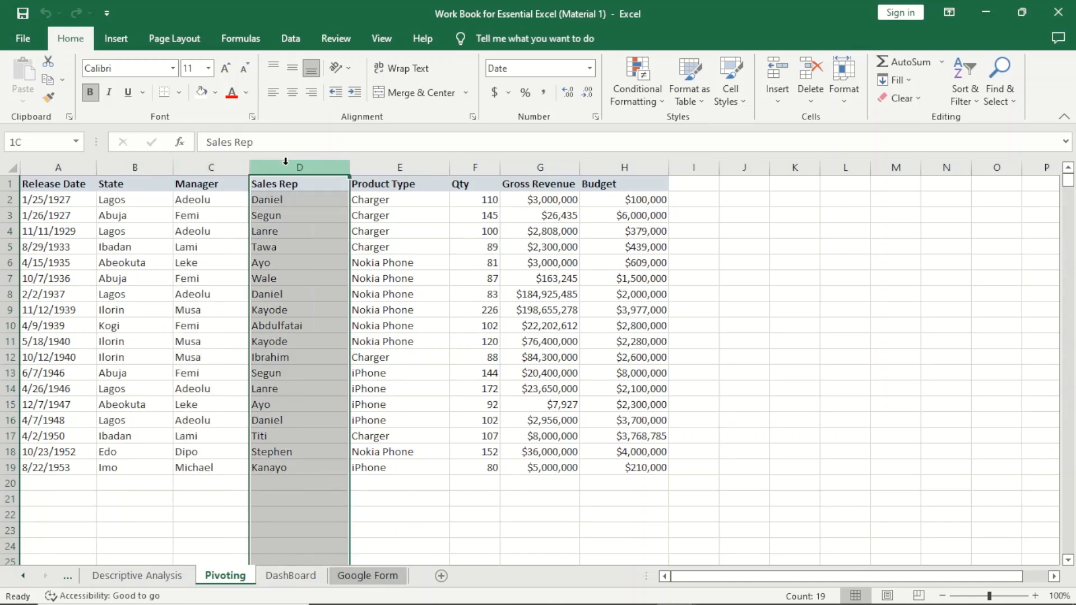
left_click(376, 166)
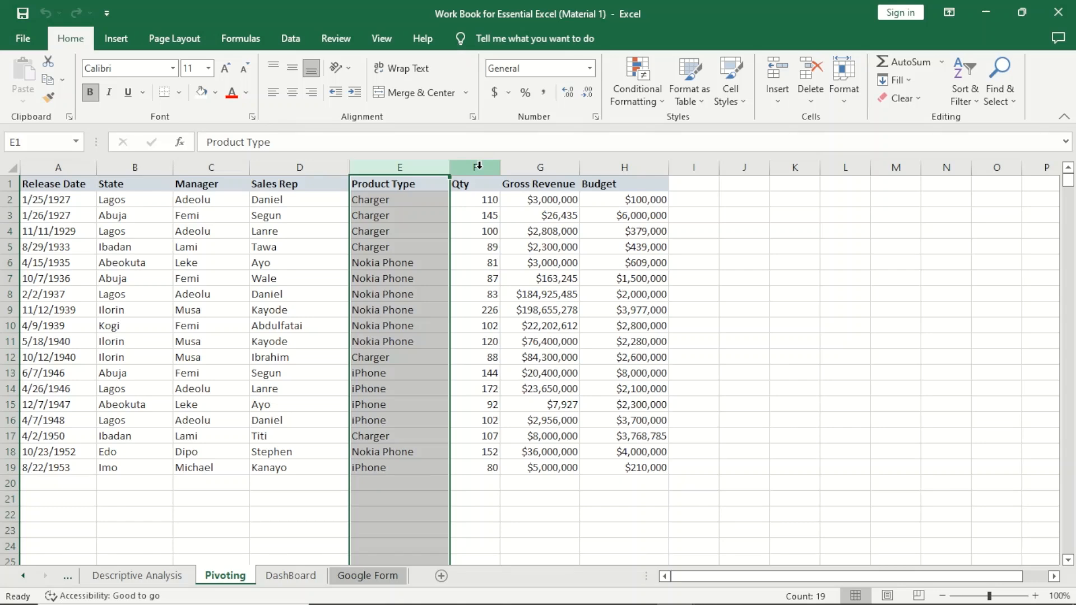
left_click(479, 165)
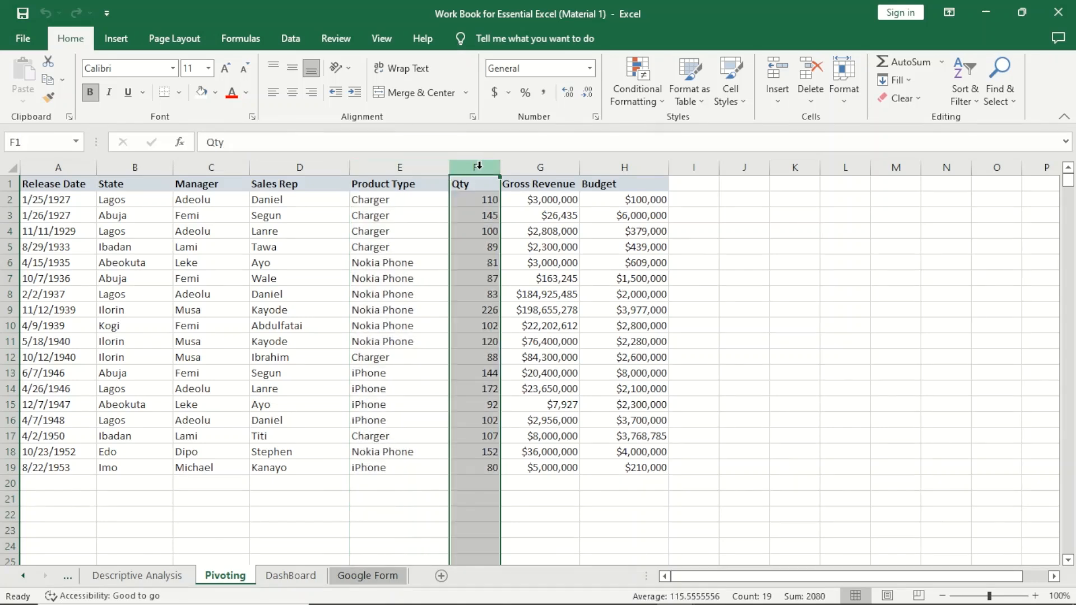
left_click(541, 167)
left_click(611, 165)
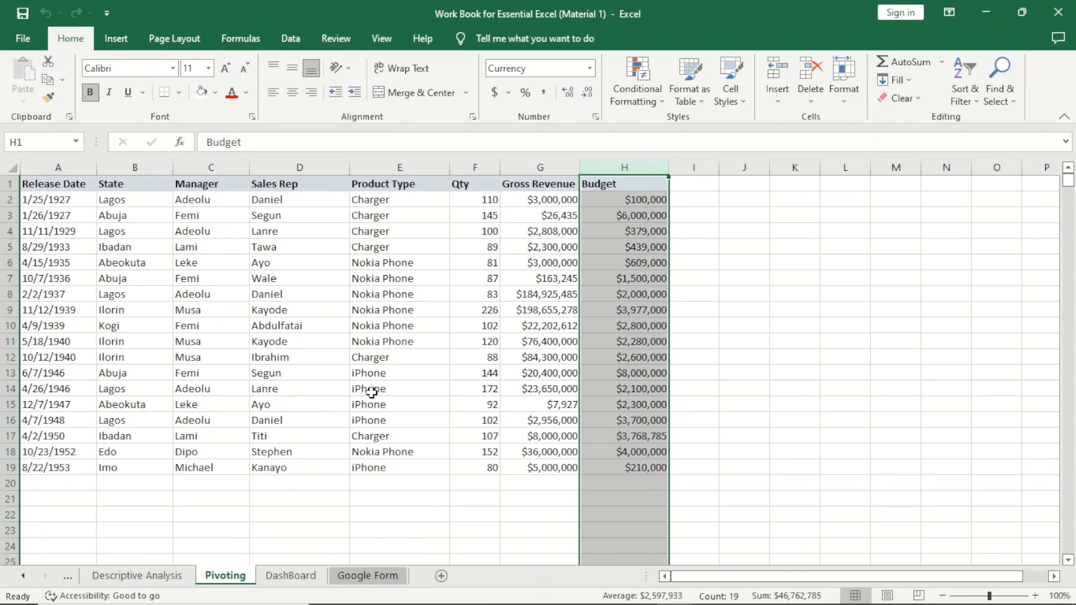
left_click(275, 219)
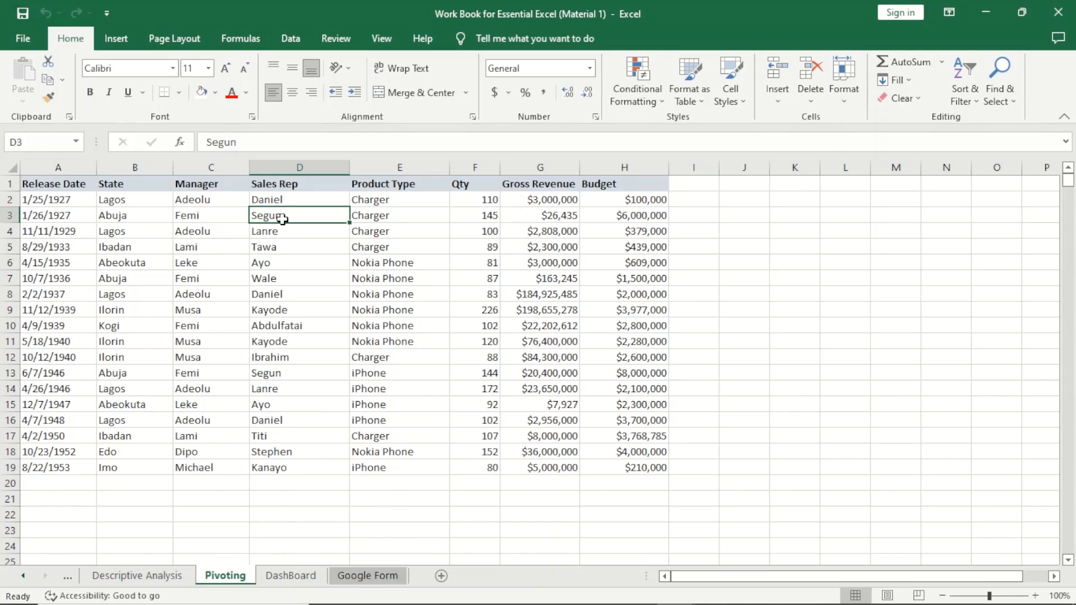
left_click(53, 215)
left_click(65, 373)
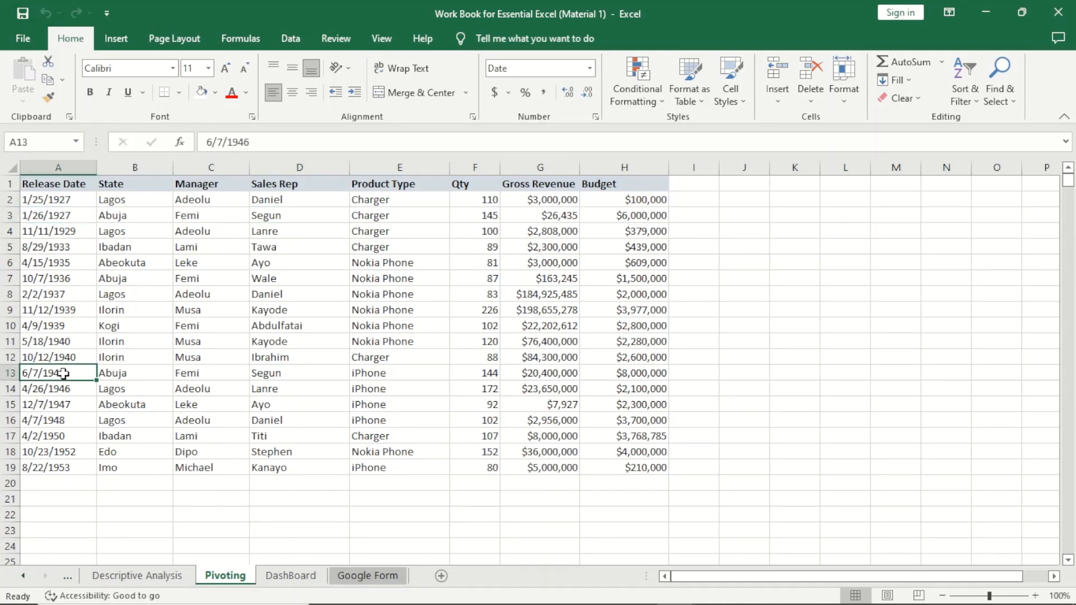
left_click(53, 415)
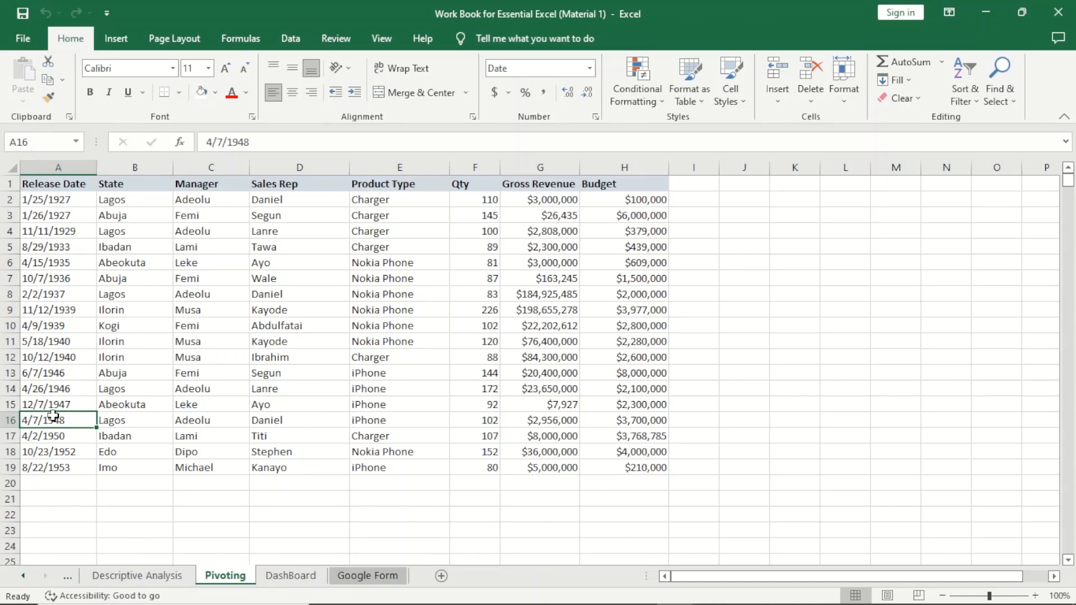
left_click(124, 202)
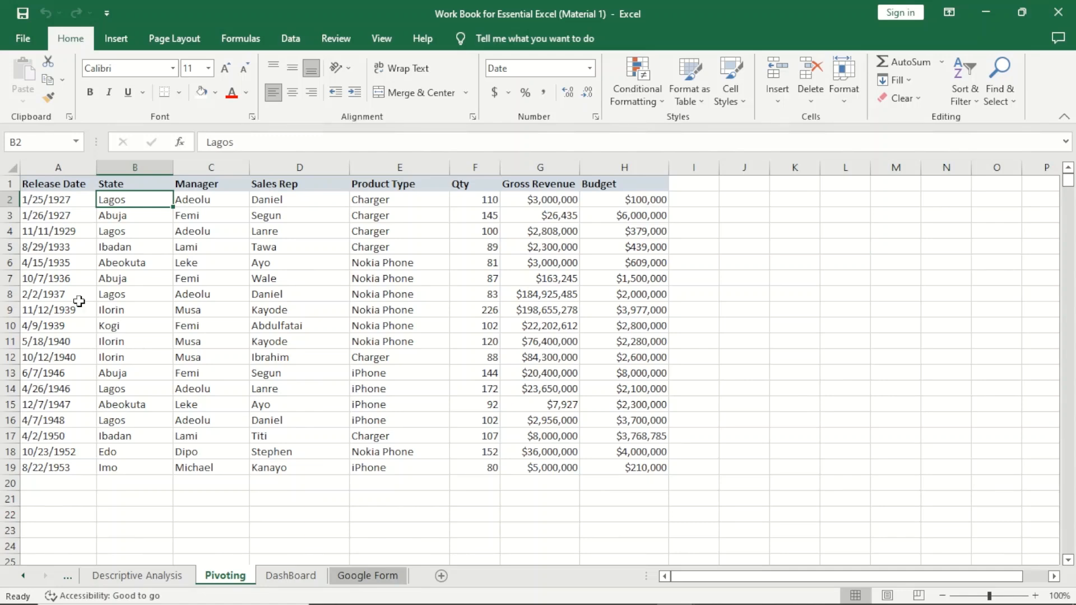
- Insert a PivotTable on a new worksheet using the range Pivoting!$A$1:$H$19 as its source
left_click(59, 184)
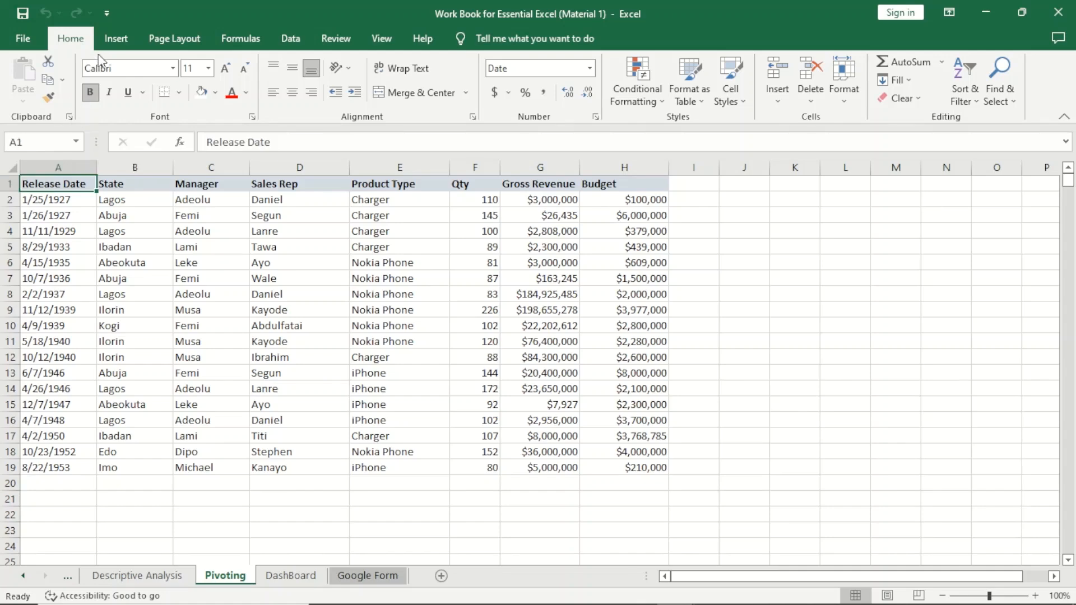
left_click(110, 43)
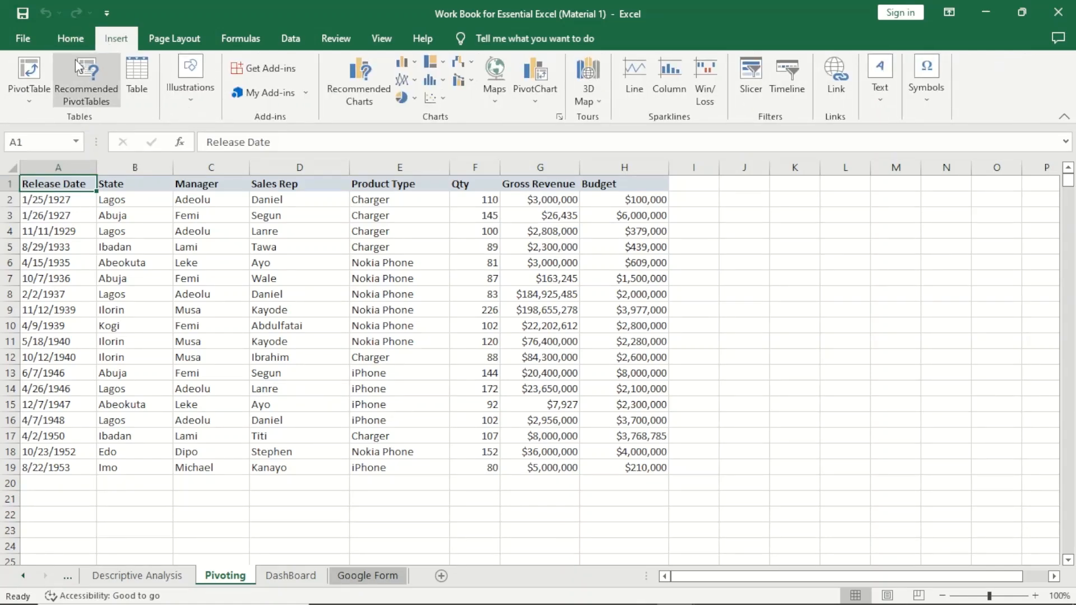
left_click(35, 66)
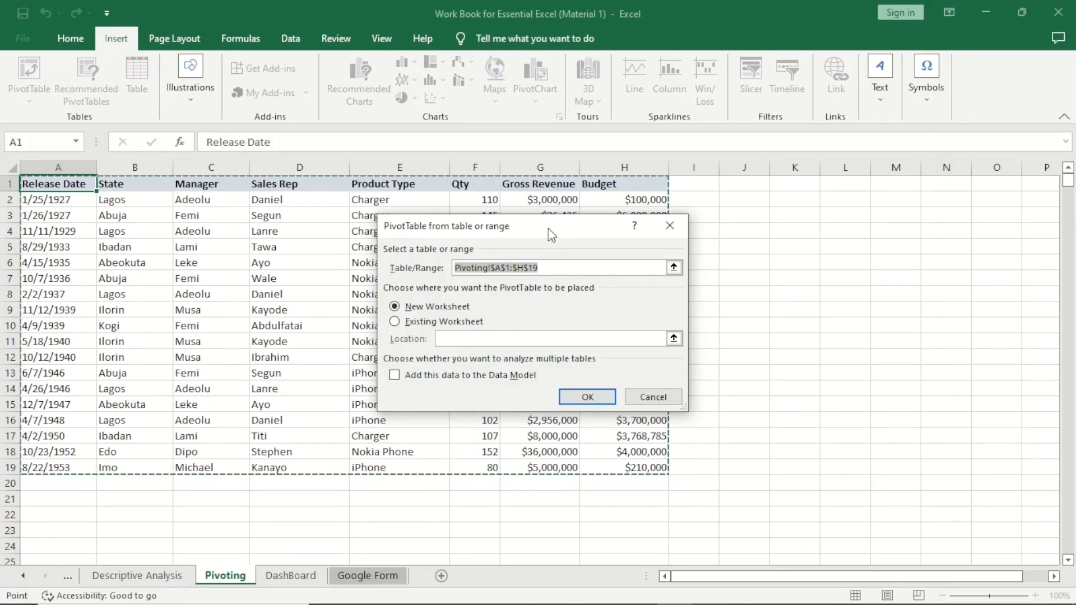
left_click_drag(548, 227, 904, 211)
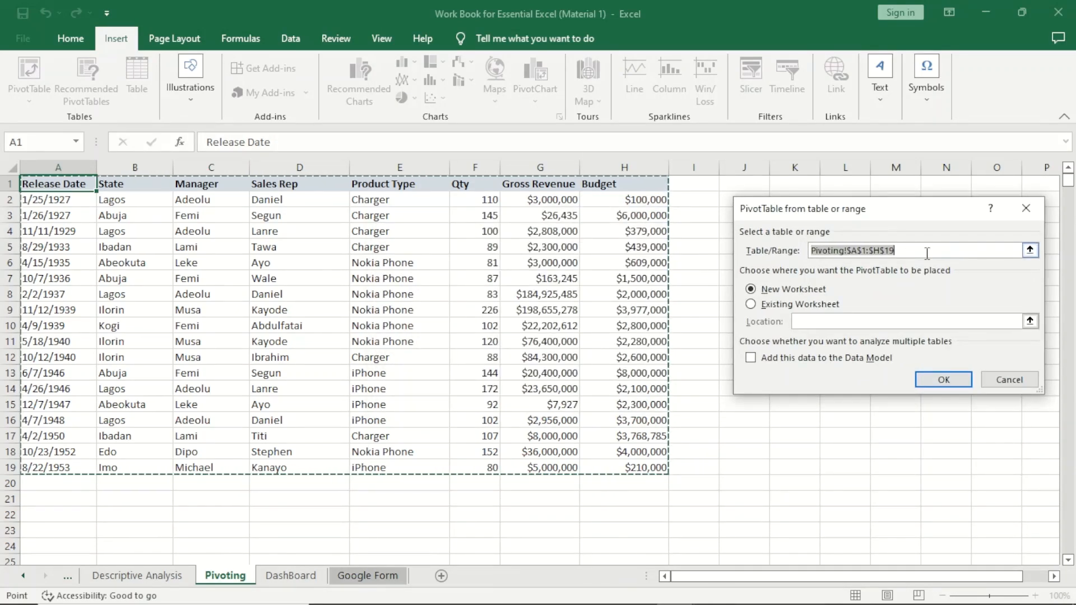
left_click(1031, 252)
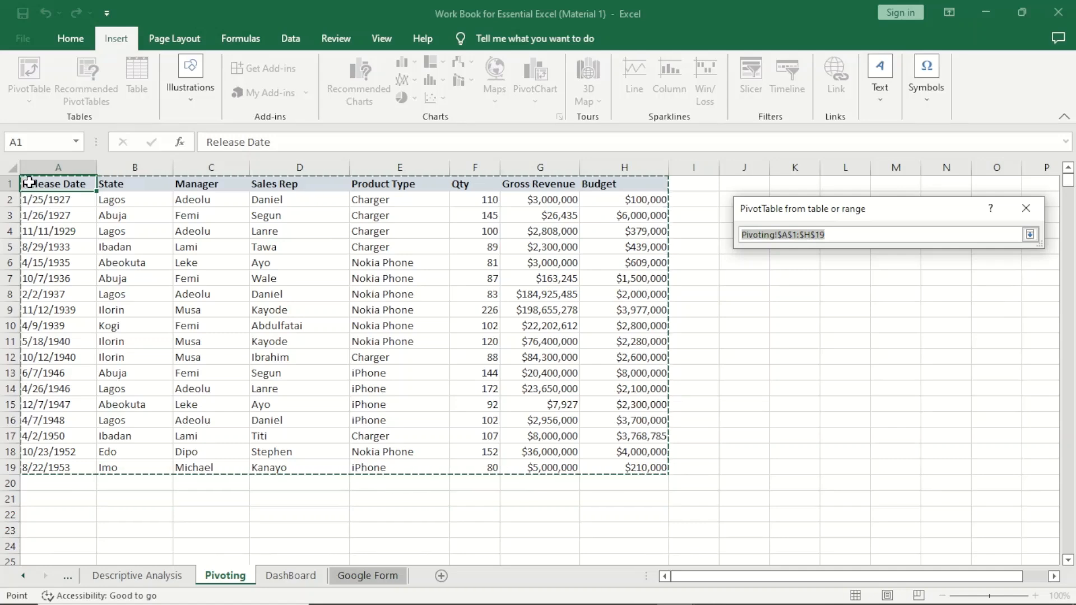
left_click_drag(42, 185, 614, 474)
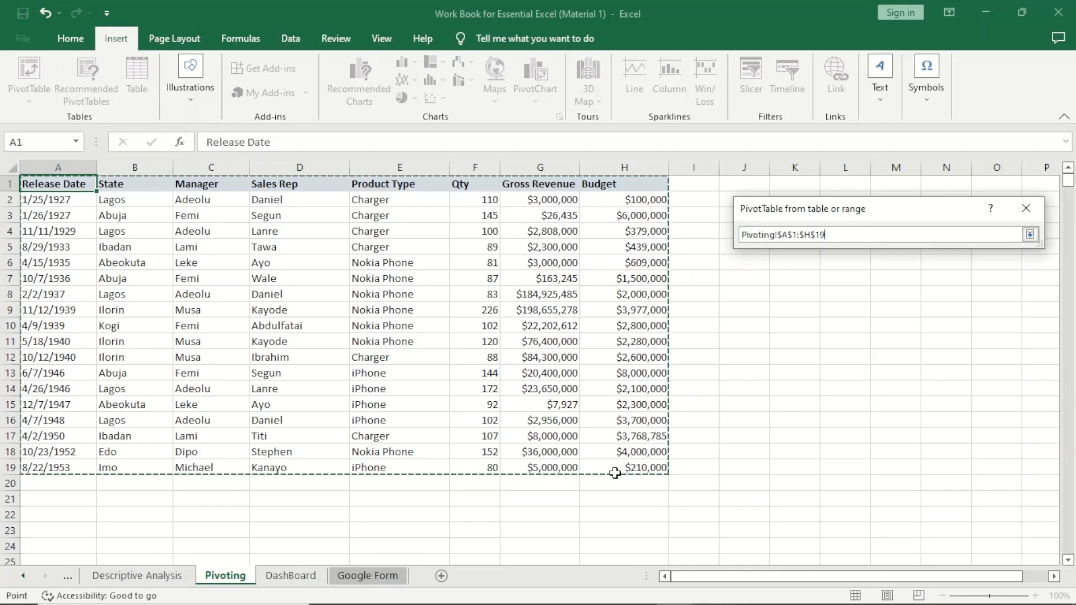
left_click(1030, 234)
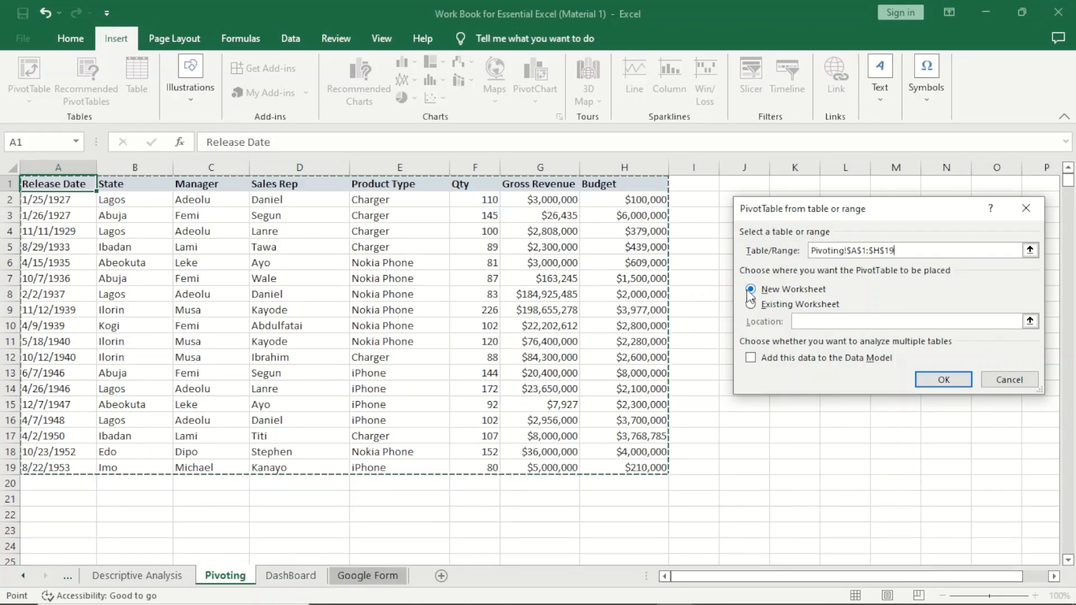
left_click(943, 380)
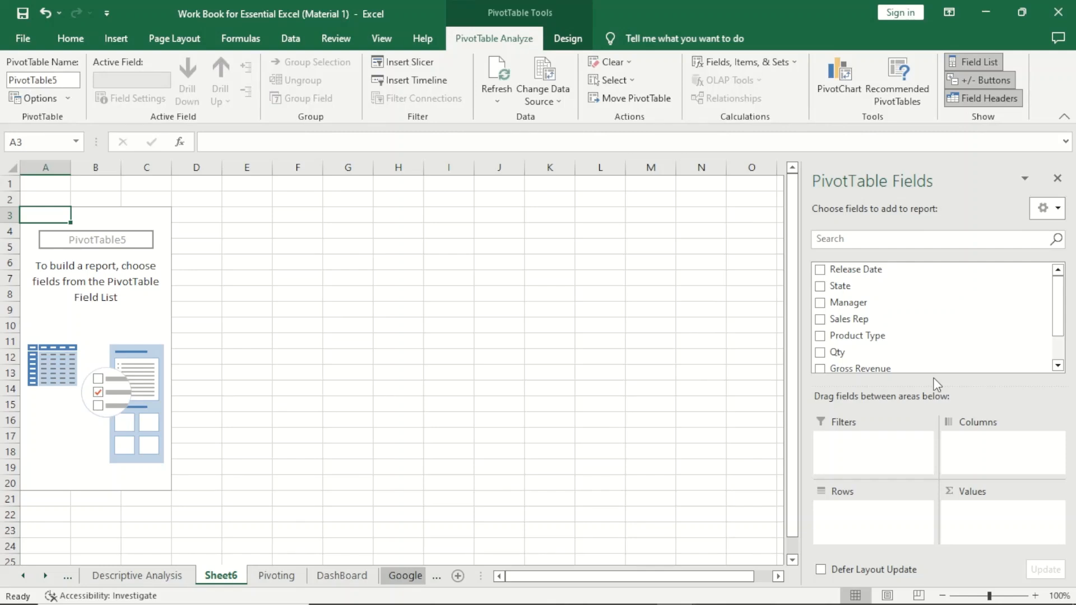
- Compare the new PivotTable's field list with the Pivoting sheet's column headers and Sales Rep entries
left_click(128, 322)
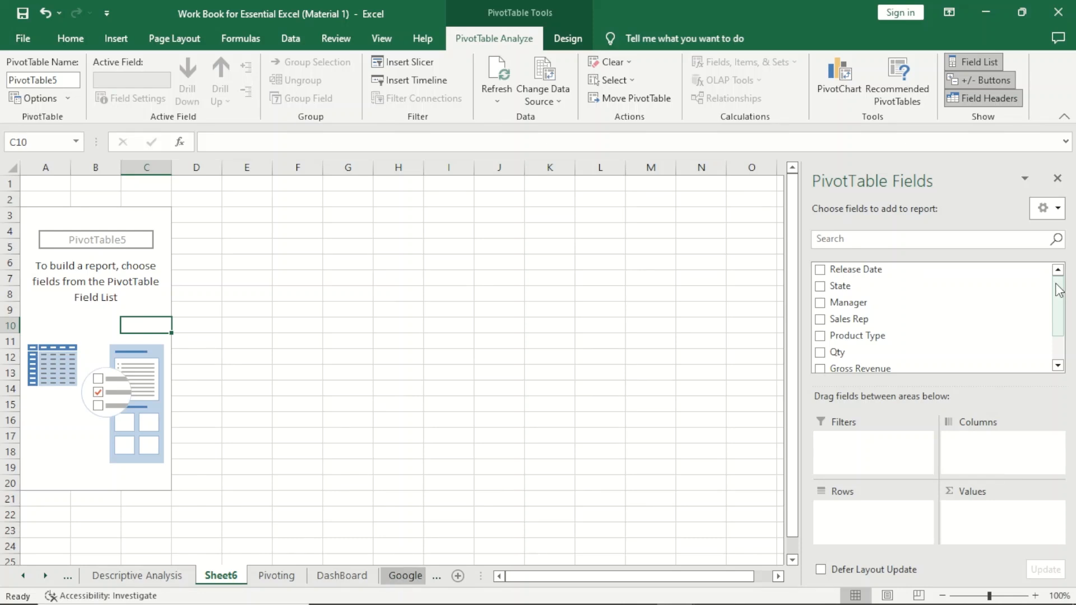
mouse_move(1056, 285)
left_mouse_down()
mouse_move(1056, 319)
mouse_move(1054, 277)
left_mouse_up()
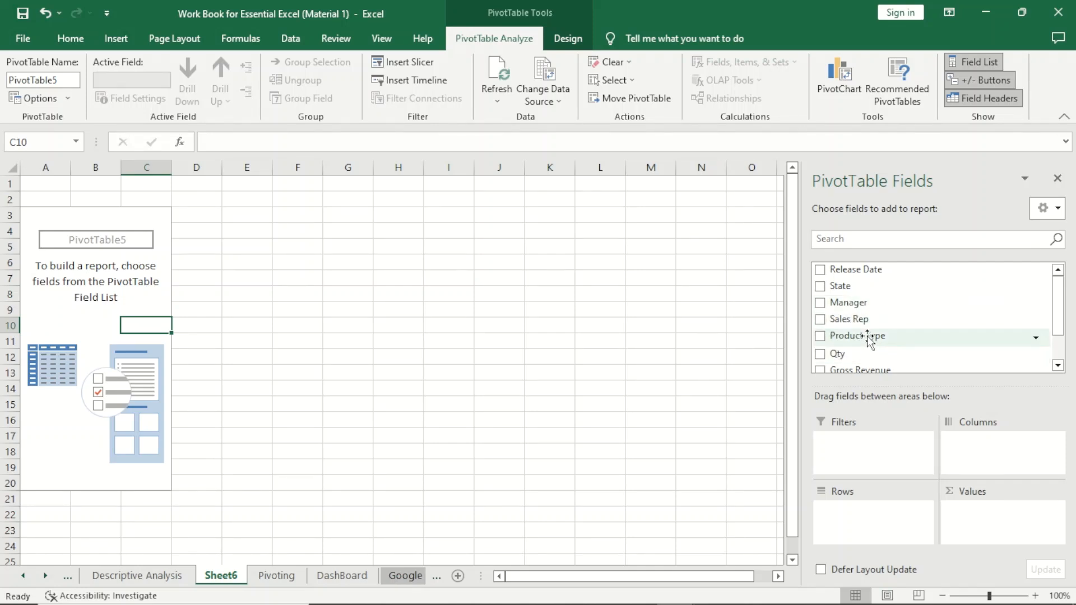
left_click(264, 578)
left_click(117, 184)
left_click(182, 185)
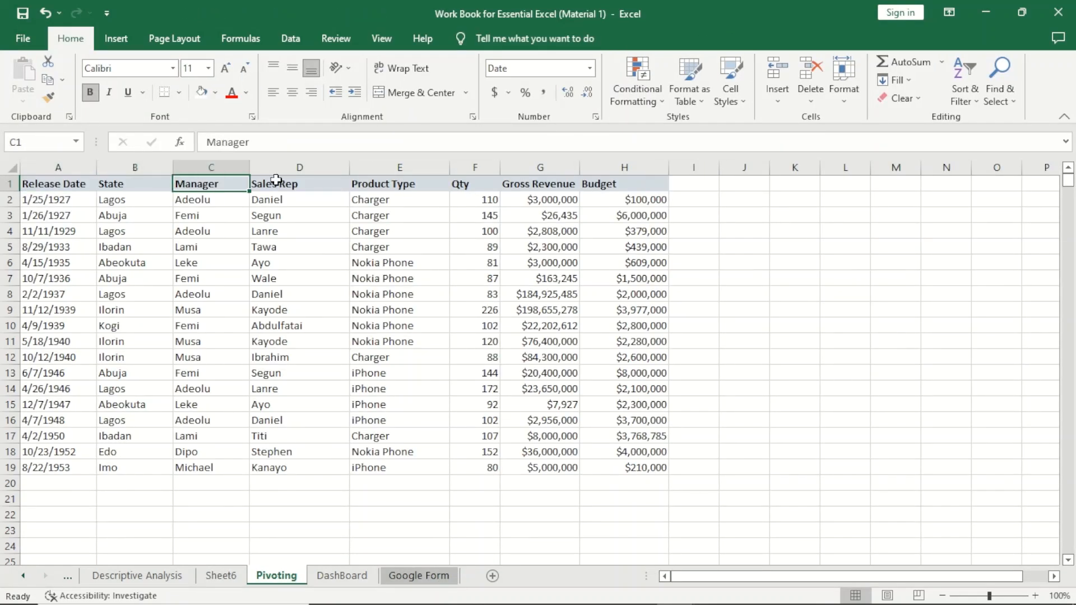
left_click(314, 184)
left_click(400, 183)
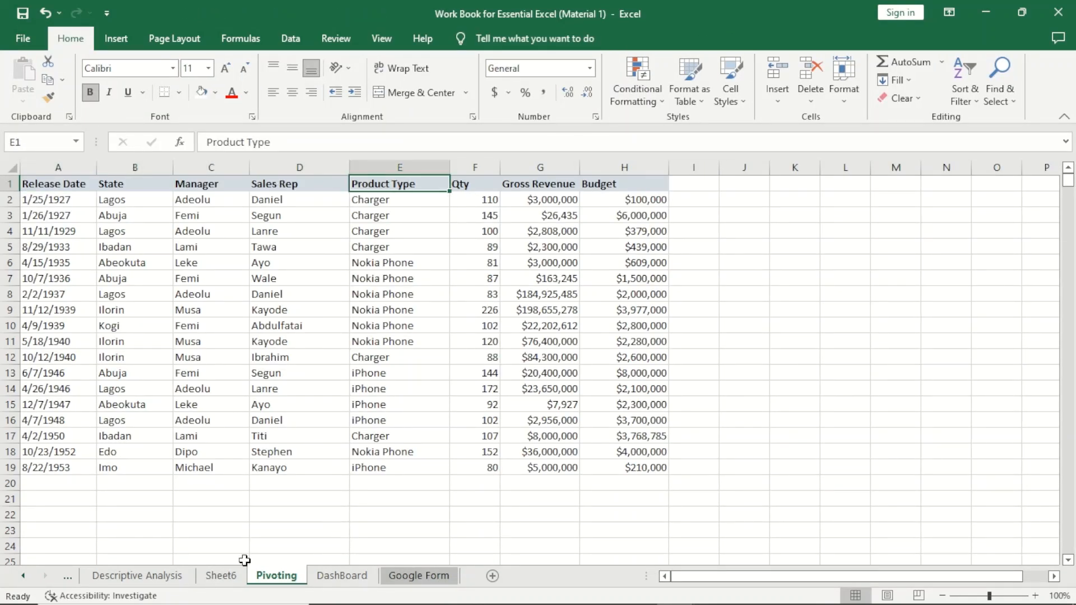
left_click(220, 577)
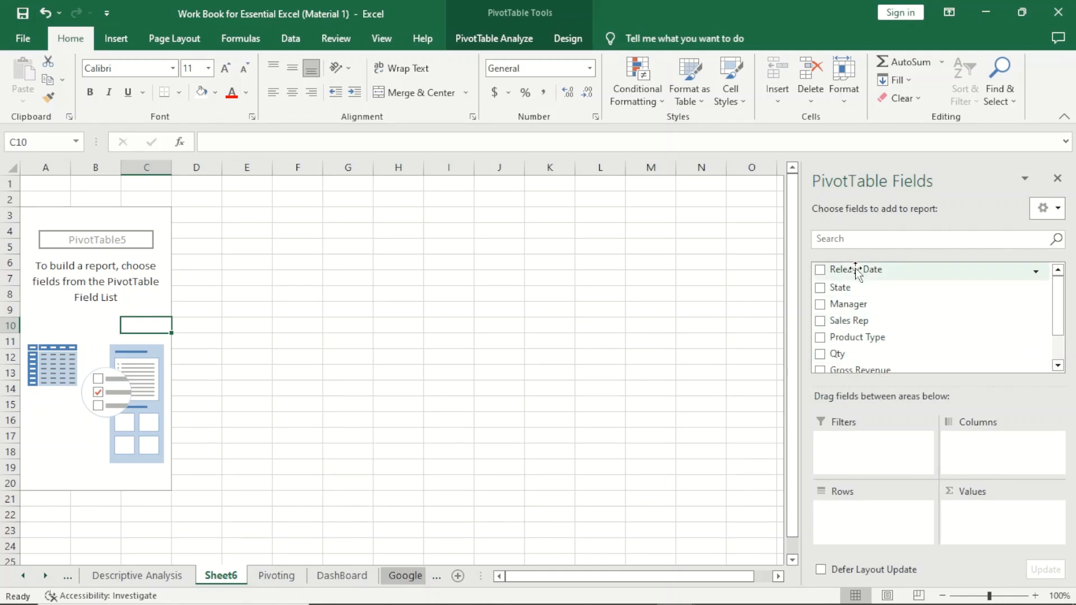
left_click(280, 576)
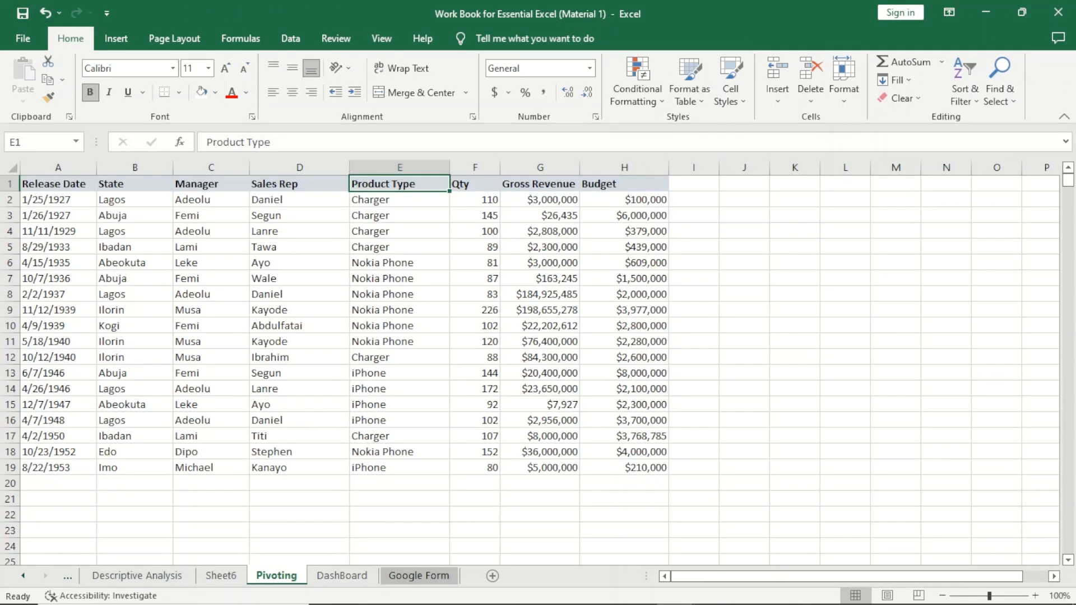
left_click(240, 577)
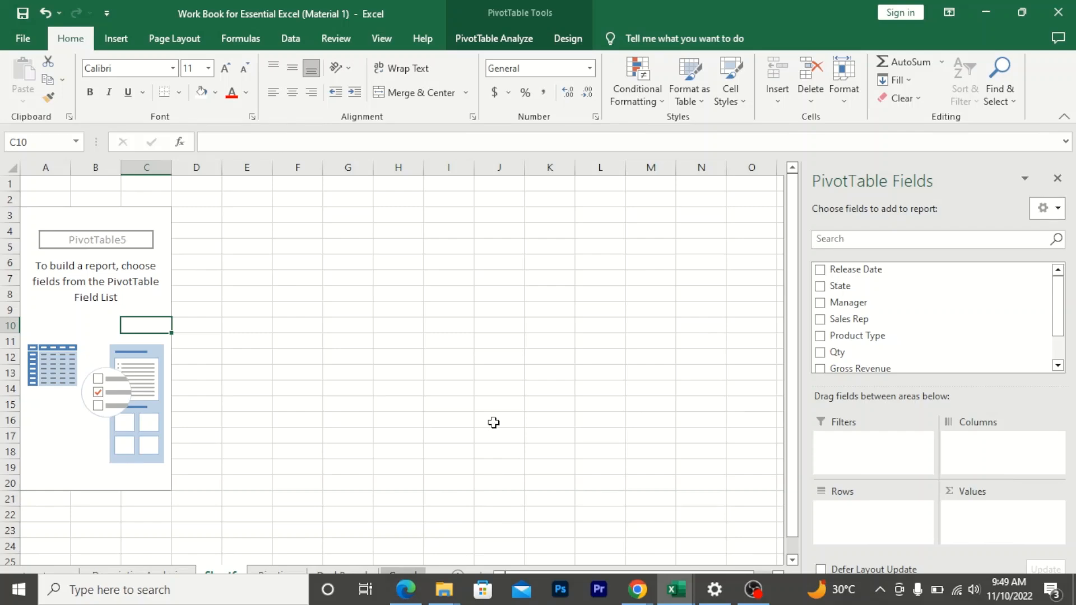
left_click(276, 577)
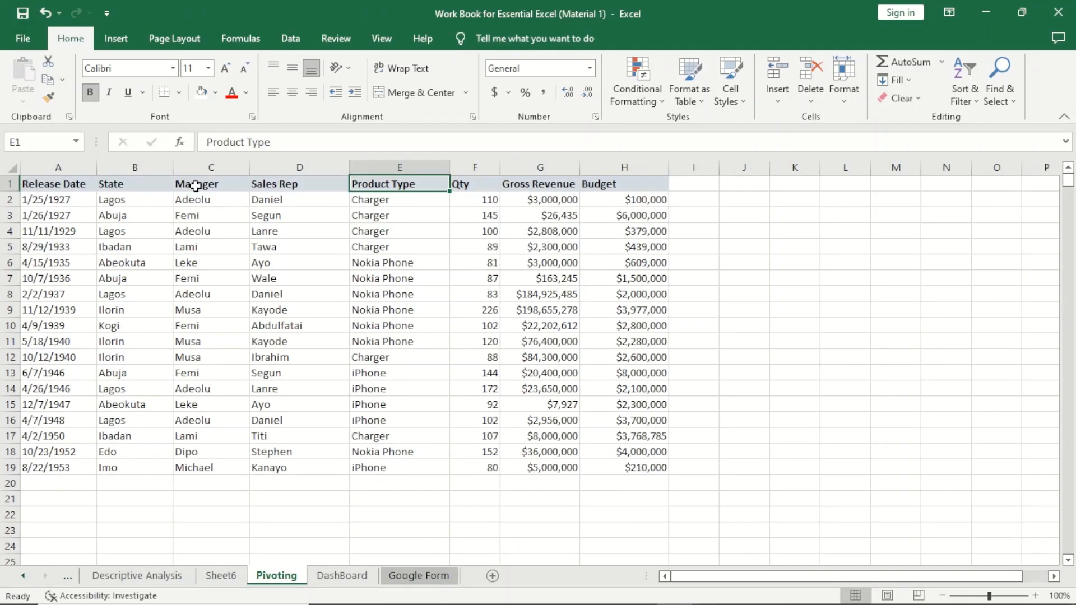
left_click(269, 185)
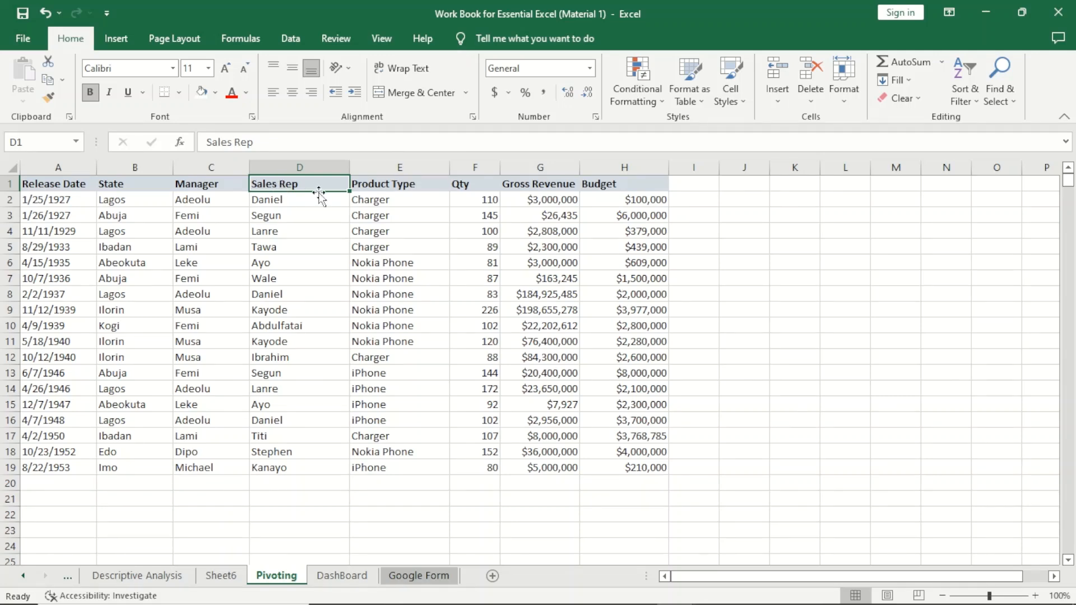
left_click(273, 218)
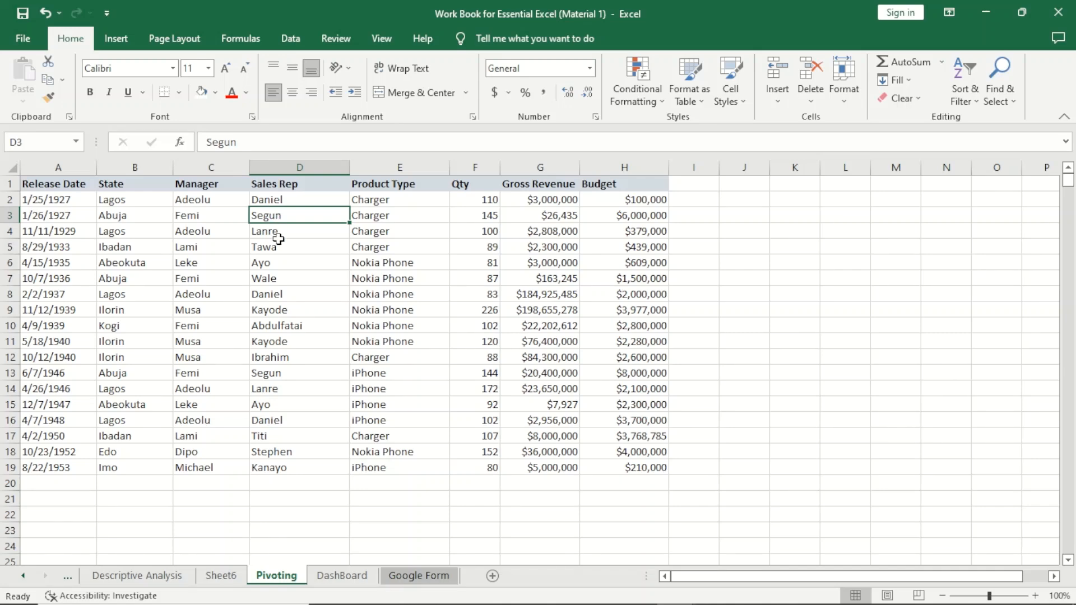
left_click(276, 282)
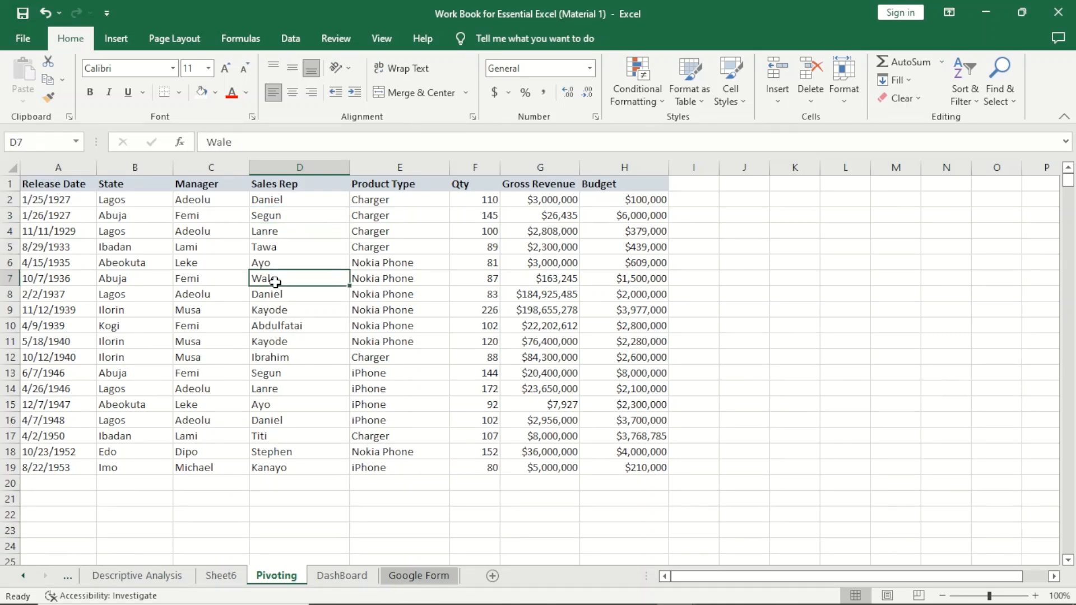
left_click(286, 343)
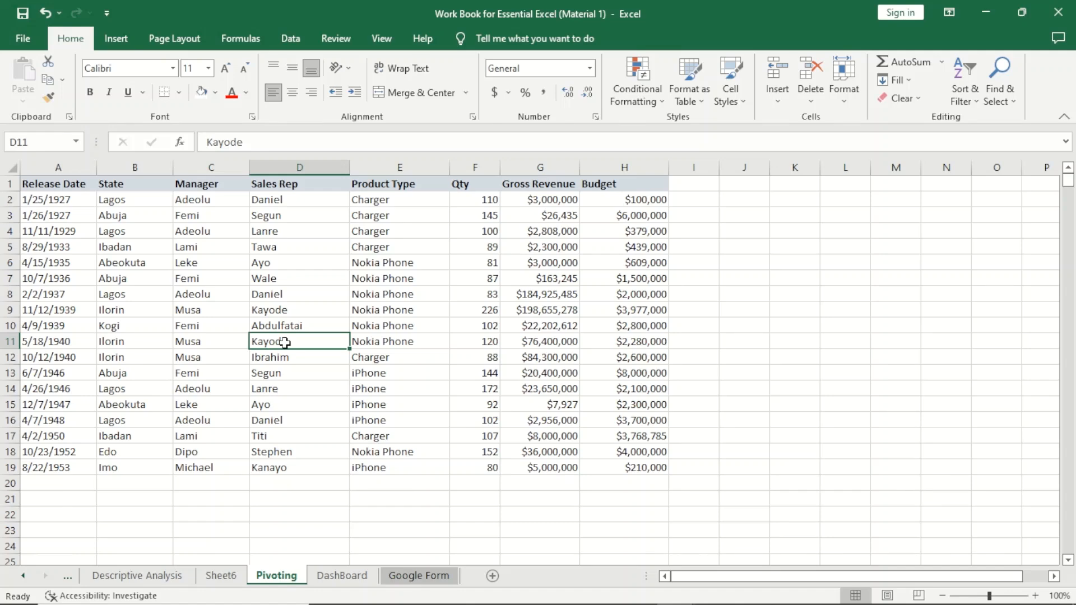
- Add Sales Rep to the rows of the new PivotTable on Sheet6
left_click(218, 576)
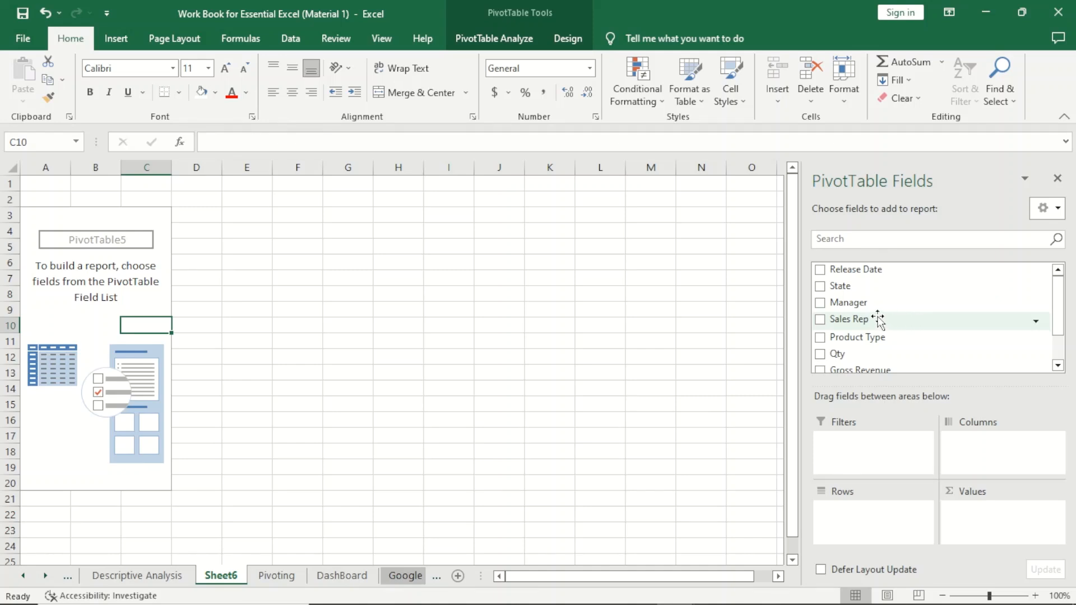
left_click_drag(878, 319, 858, 516)
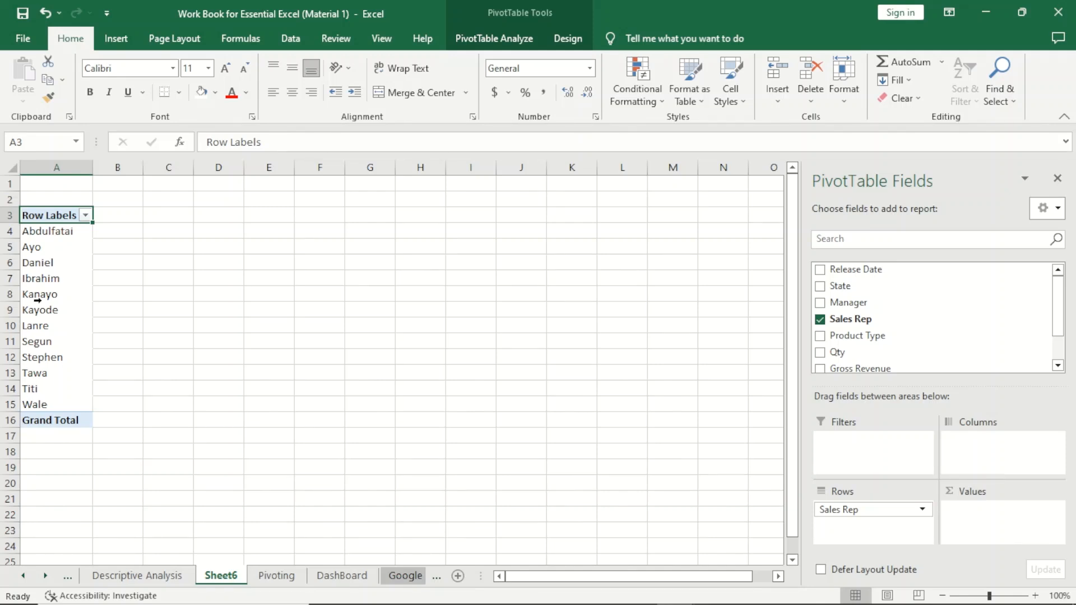
left_click(277, 577)
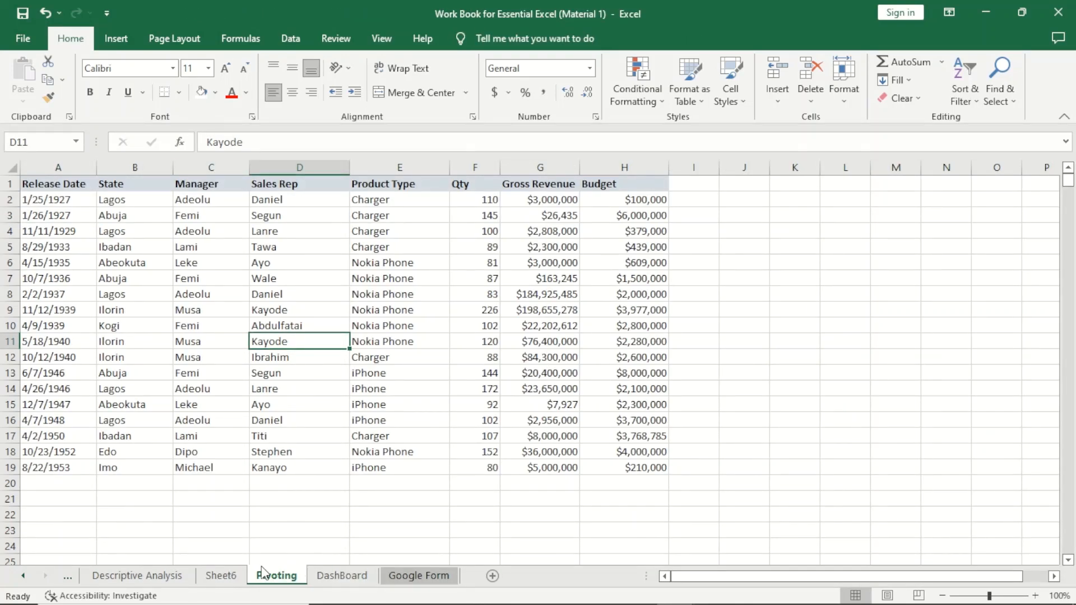
left_click(221, 575)
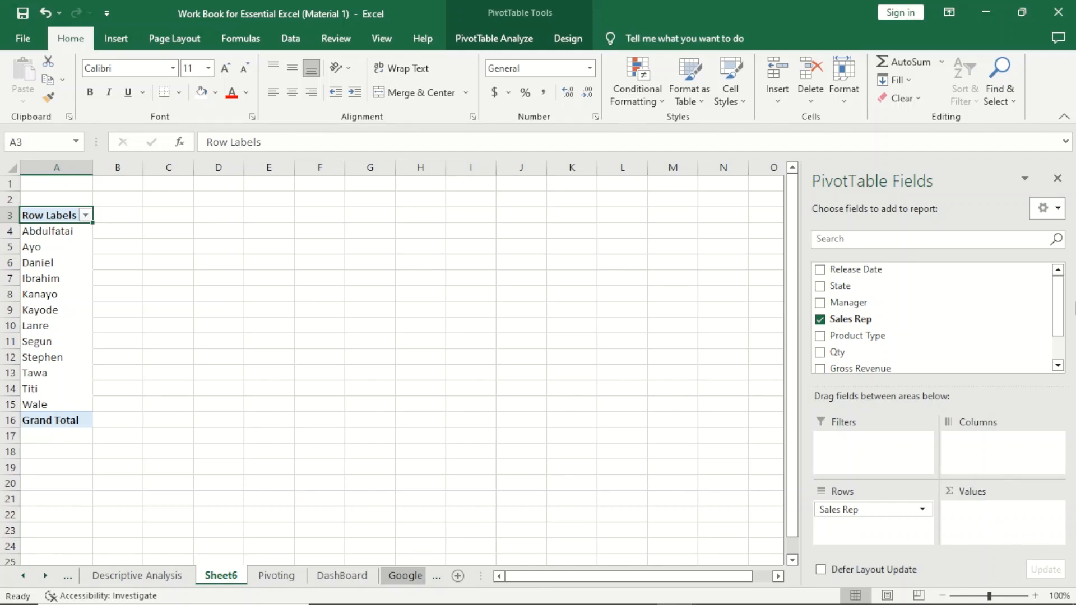
- Add Gross Revenue to the values of the Sales Rep PivotTable on Sheet6
left_click_drag(1059, 302, 1057, 355)
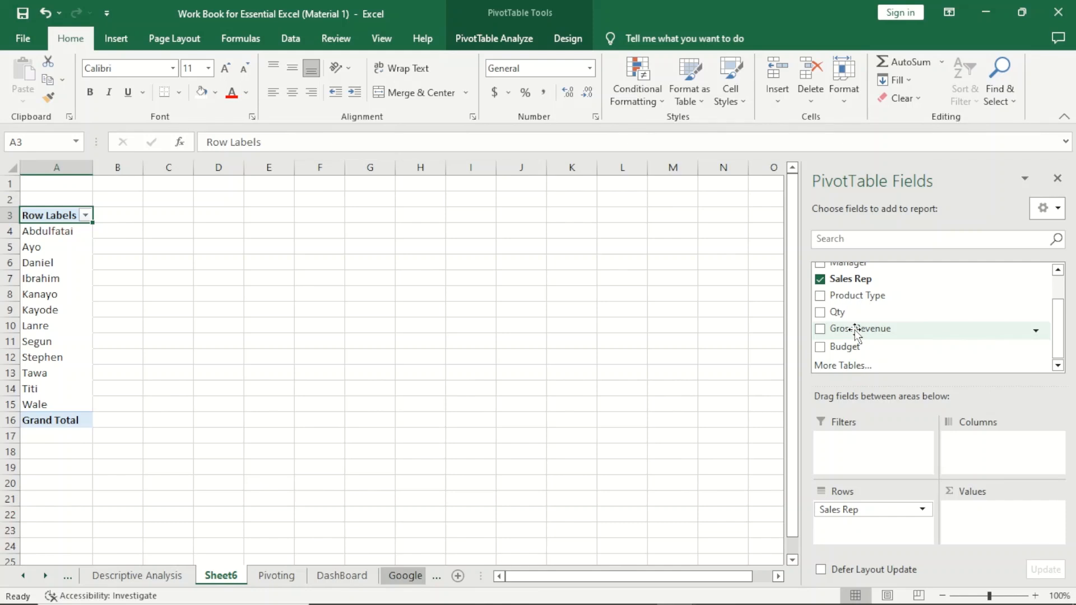
left_click_drag(856, 330, 990, 532)
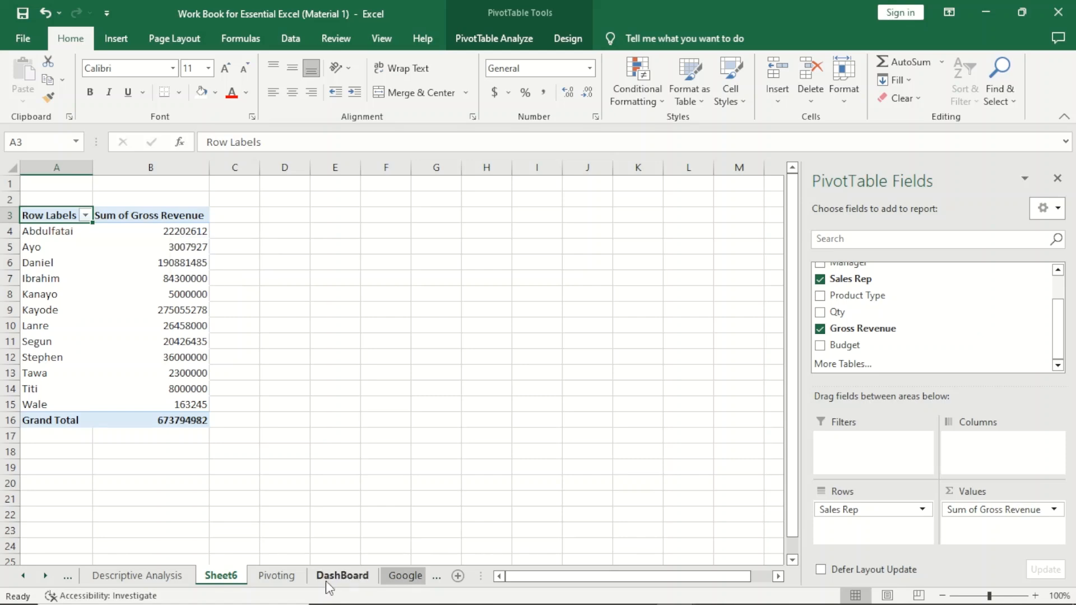
- Compare Daniel's Gross Revenue rows on the Pivoting sheet with his total in the Sheet6 PivotTable
left_click(277, 578)
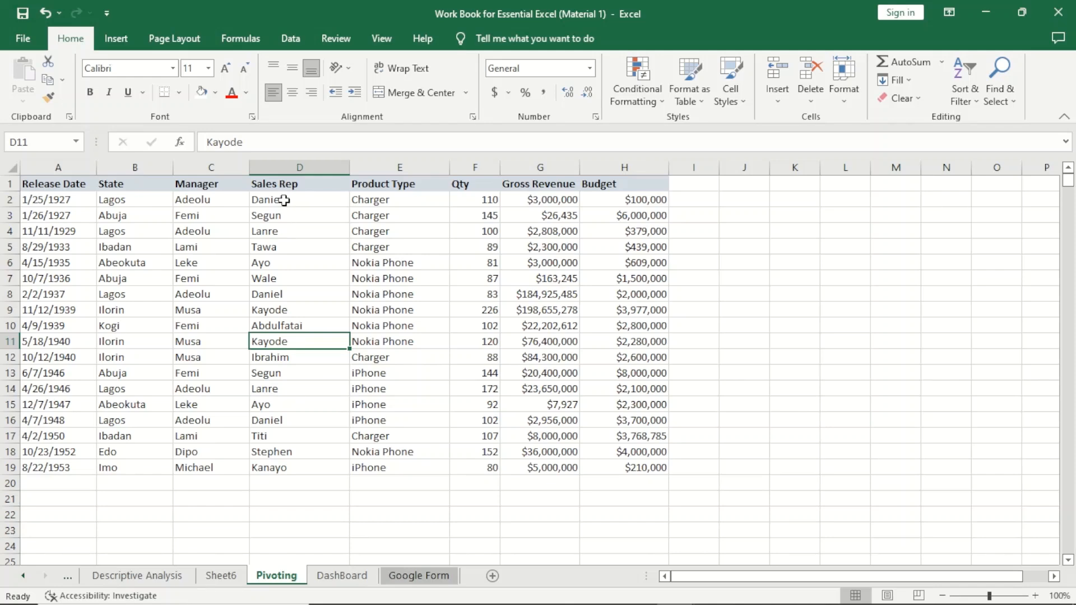
left_click(283, 200)
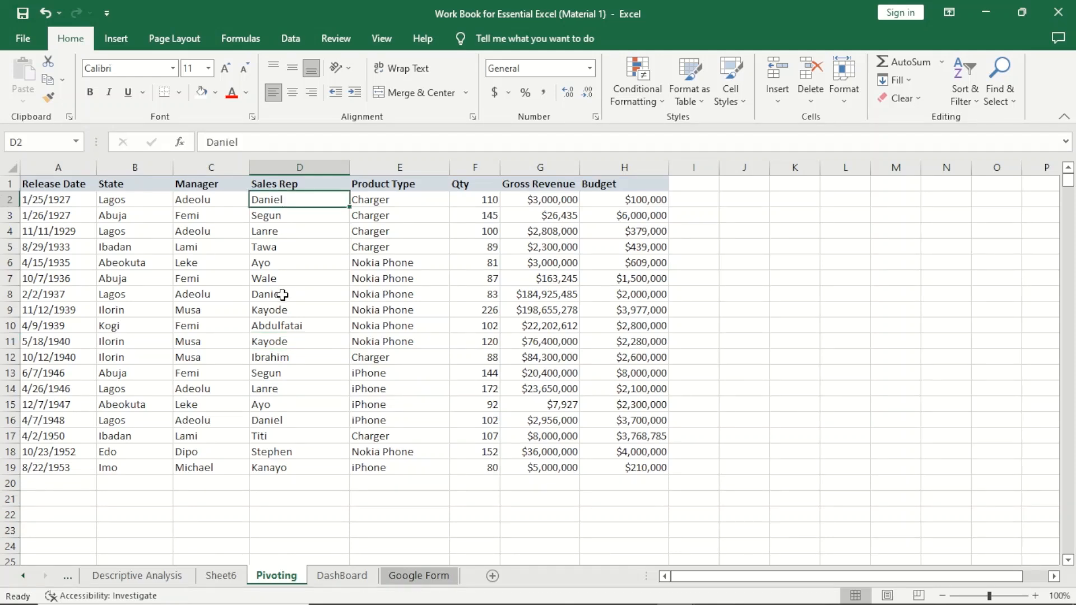
left_click(282, 294, "ctrl")
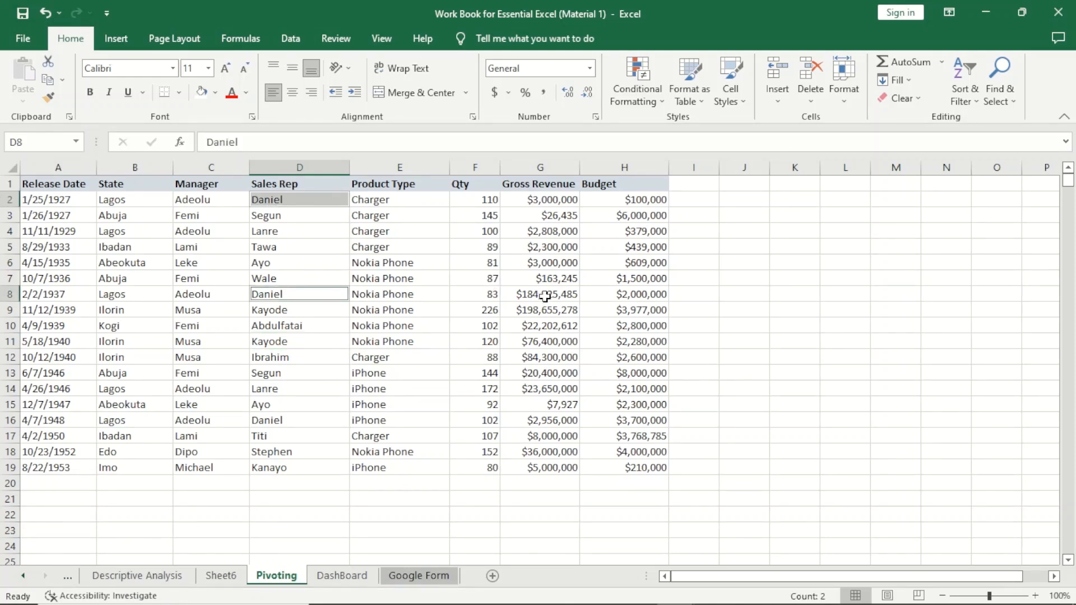
left_click(548, 297)
left_click(565, 204, "ctrl")
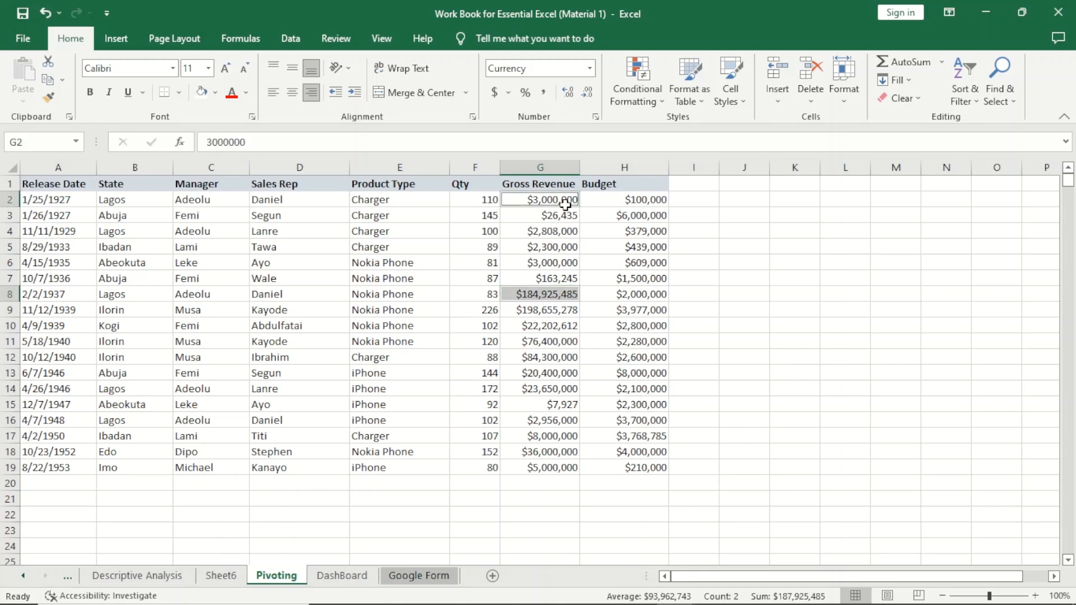
left_click(543, 425, "ctrl")
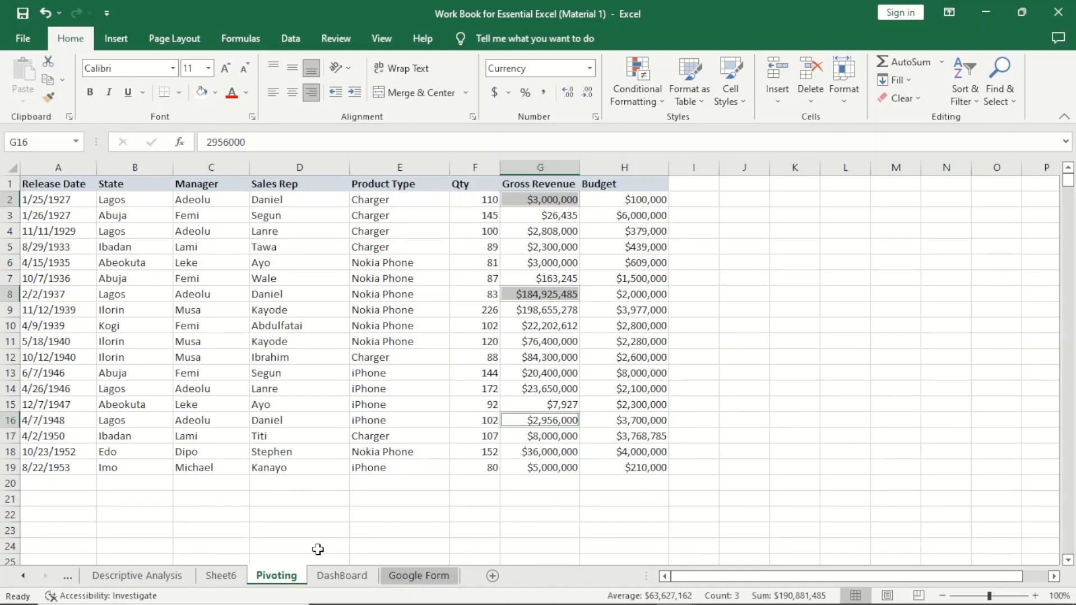
left_click(224, 575)
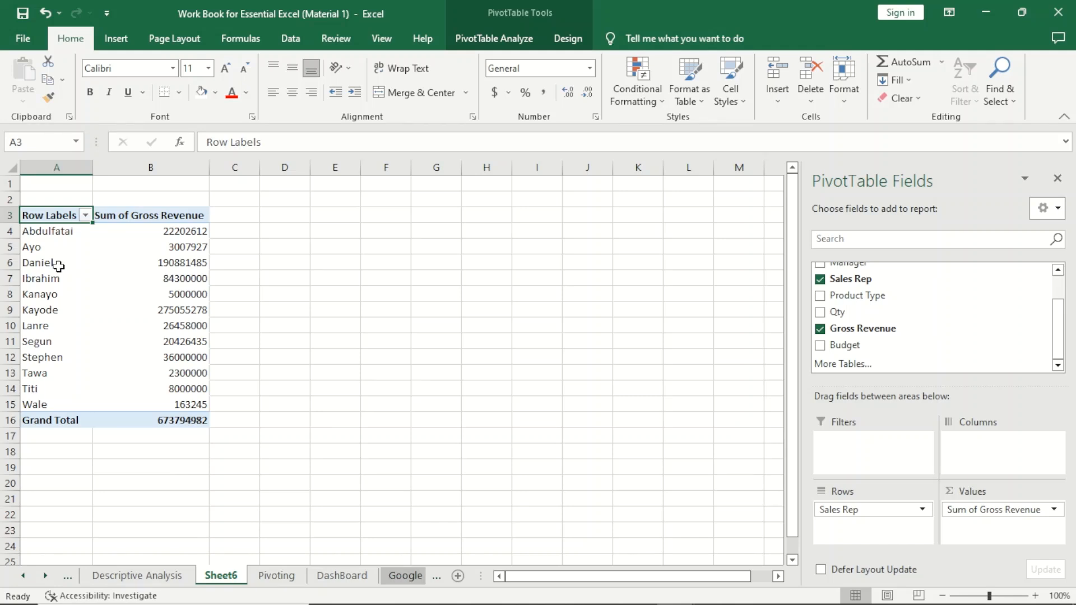
left_click(10, 262)
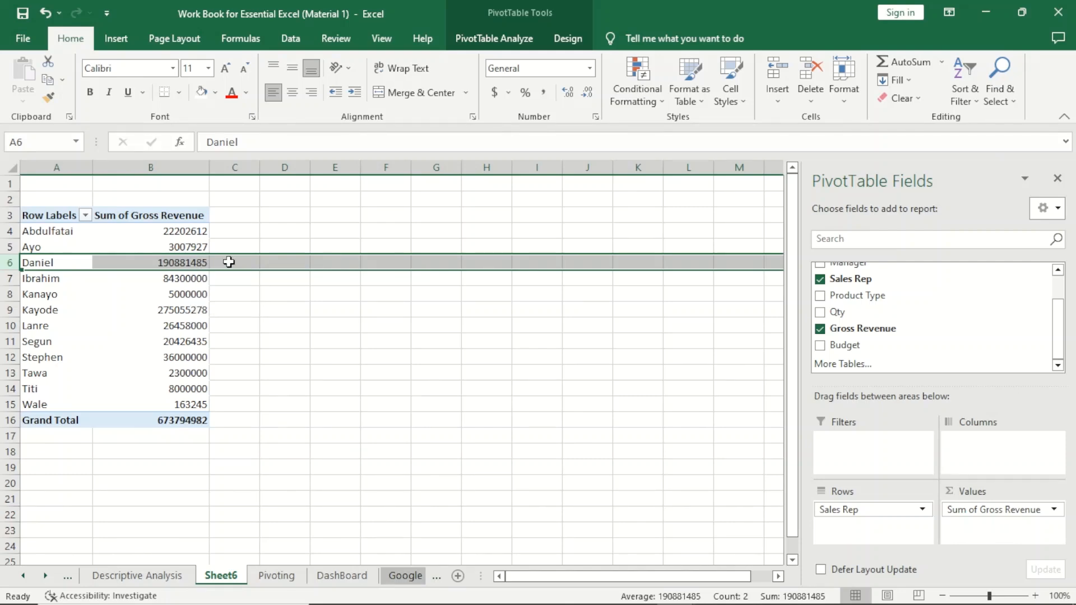
left_click(321, 281)
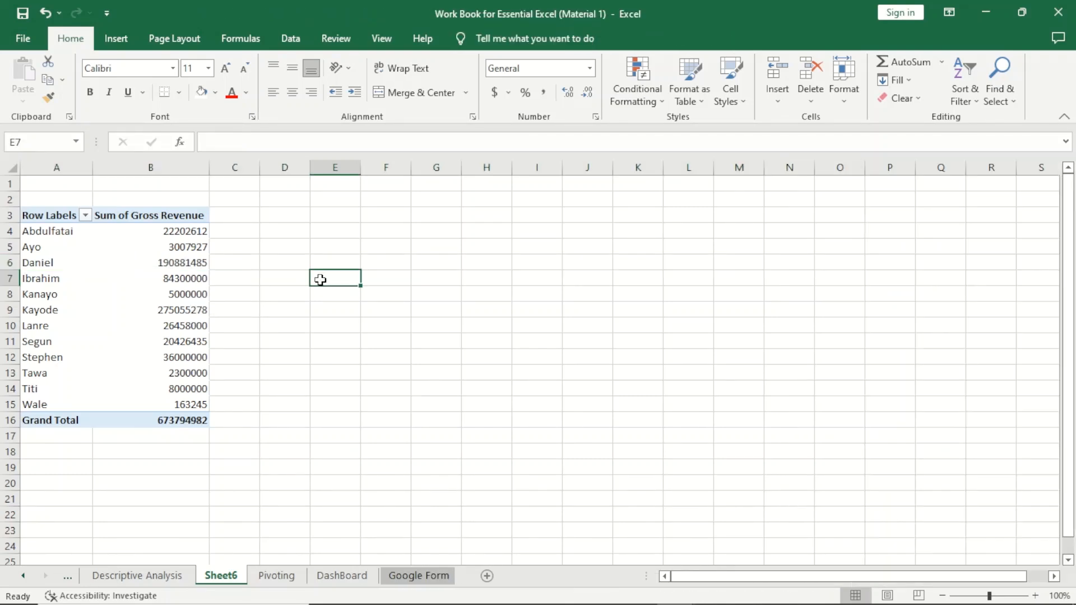
- Merge and center cells A2:B2 above the PivotTable and enter the title SaleRep Revenue
left_click(92, 254)
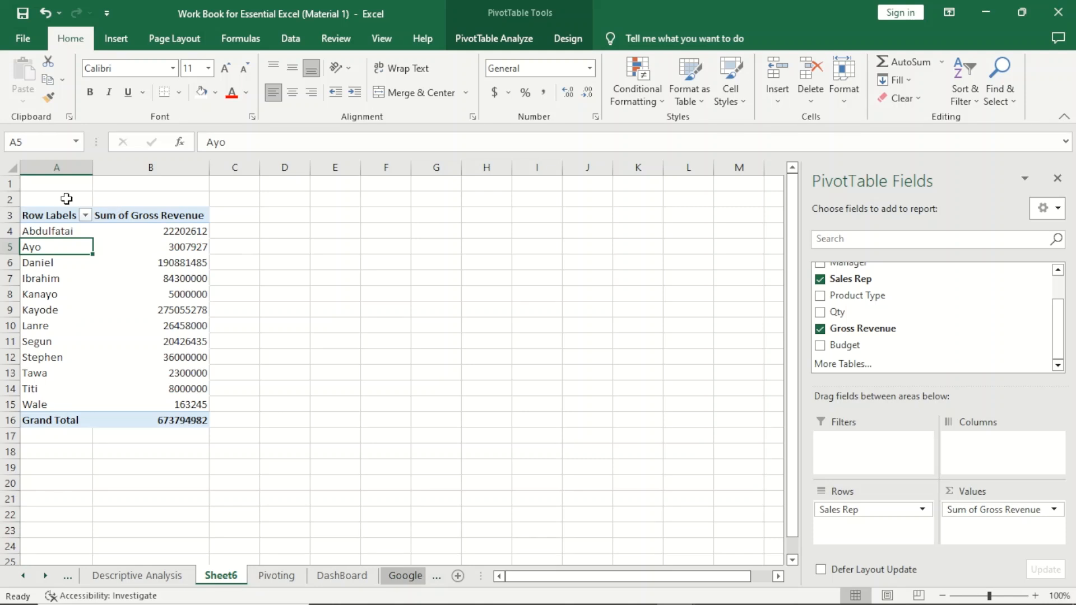
left_click_drag(65, 199, 141, 196)
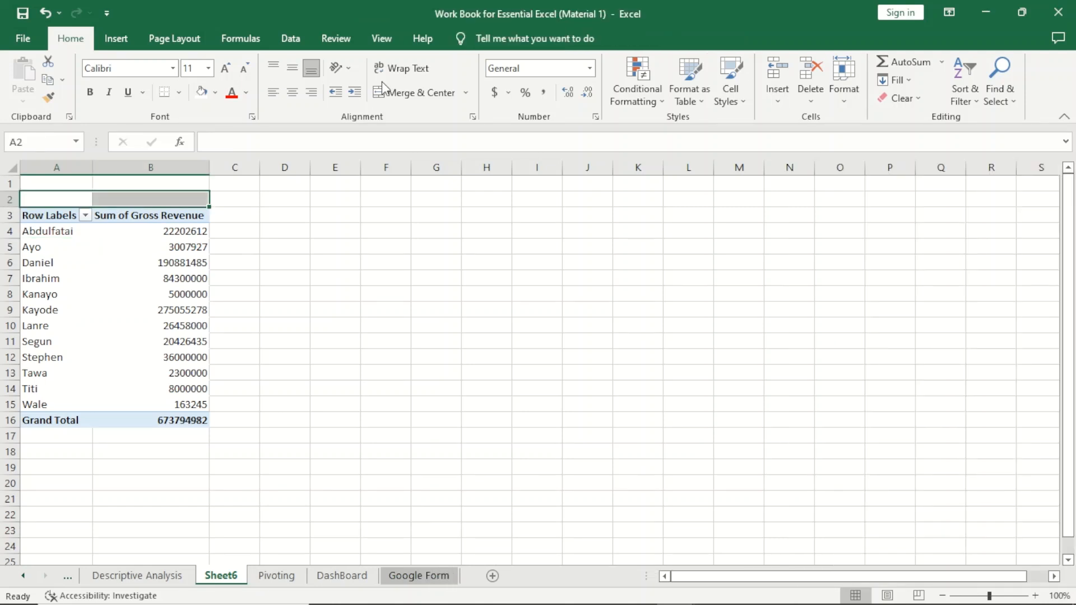
left_click(420, 91)
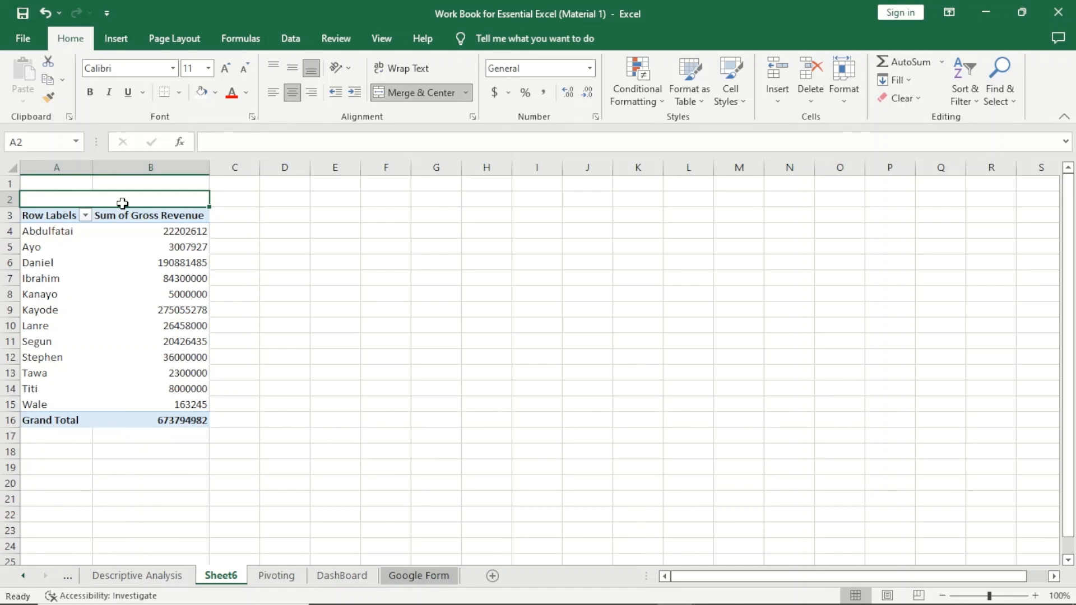
type("Sales")
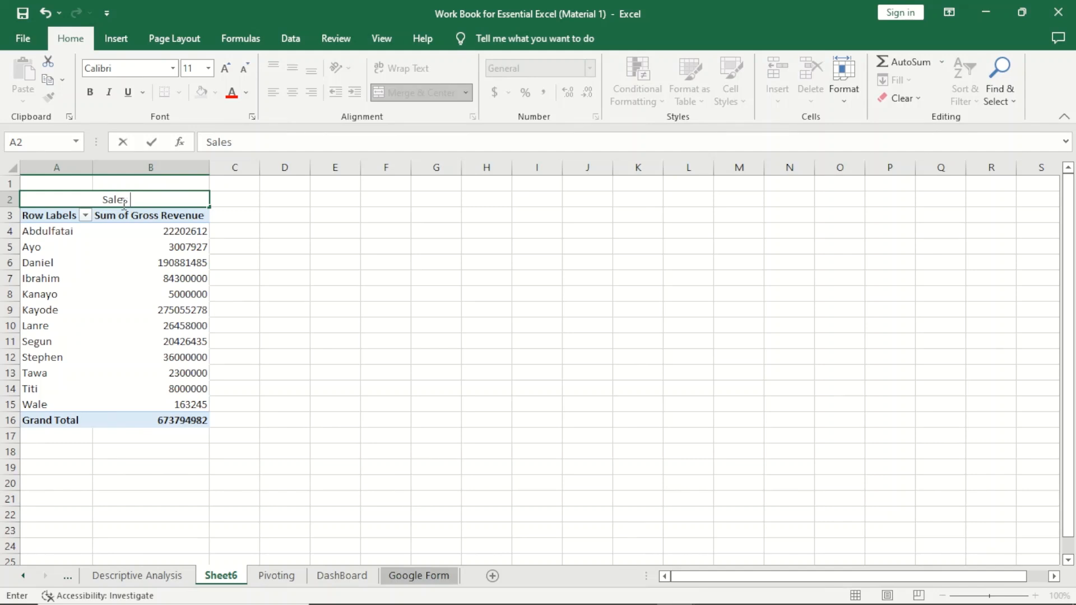
left_click_drag(124, 203, 129, 202)
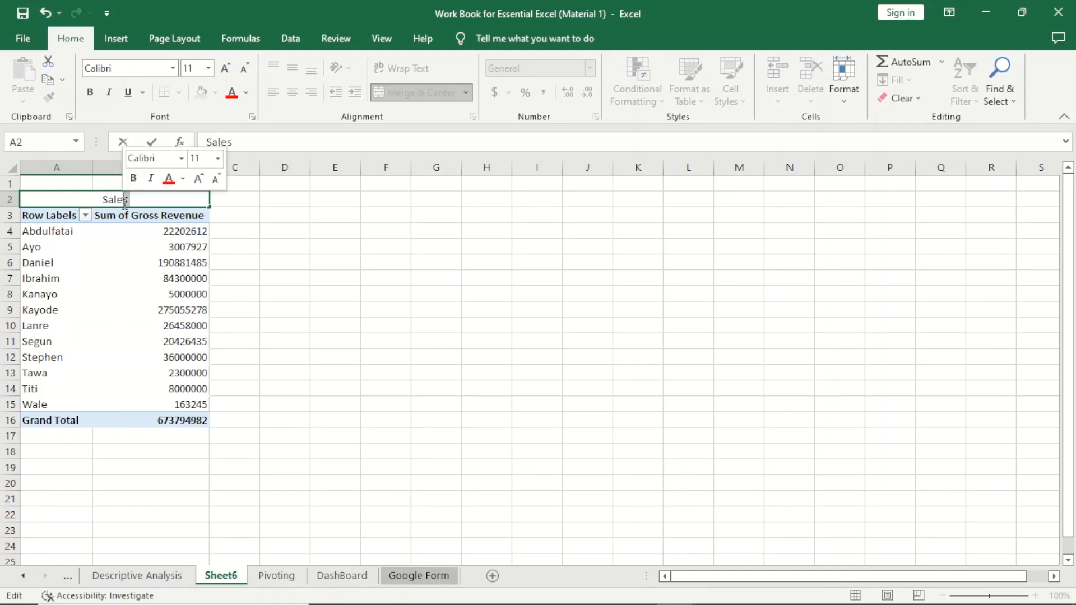
type("Rep ")
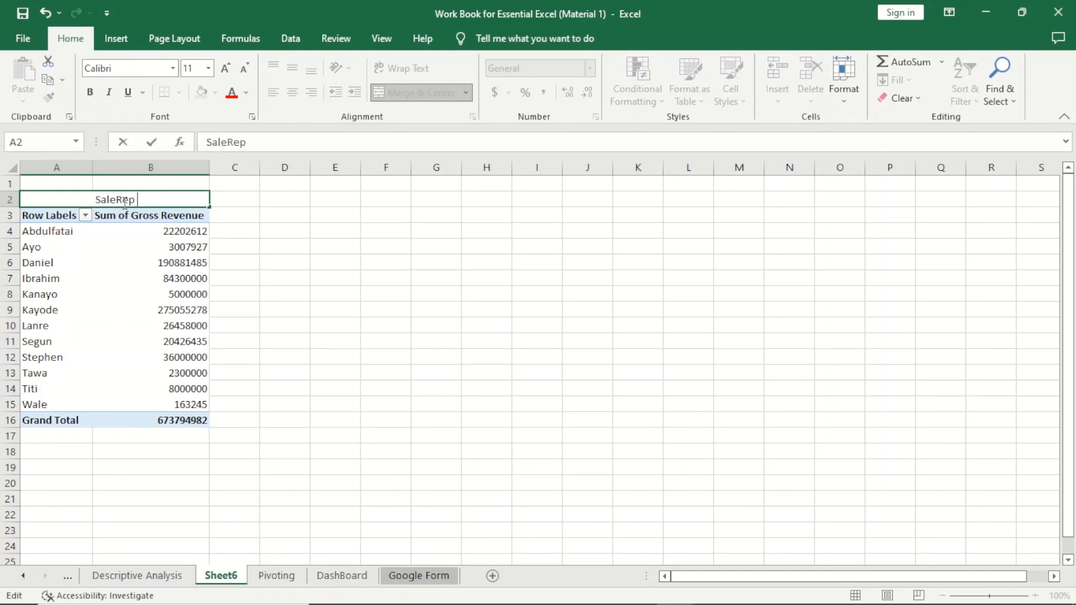
type("Revenue")
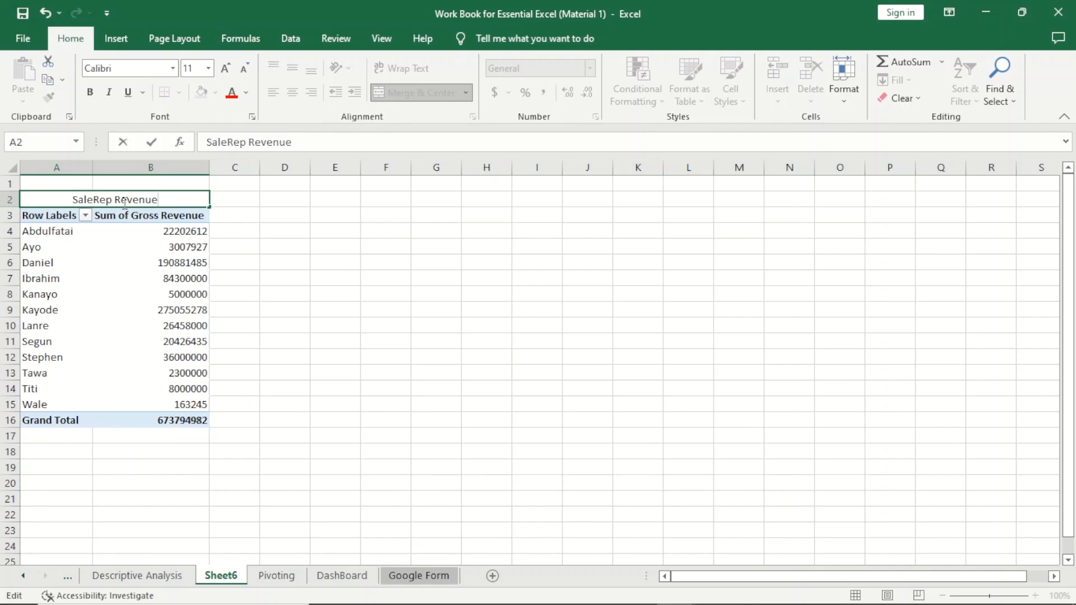
left_click(366, 258)
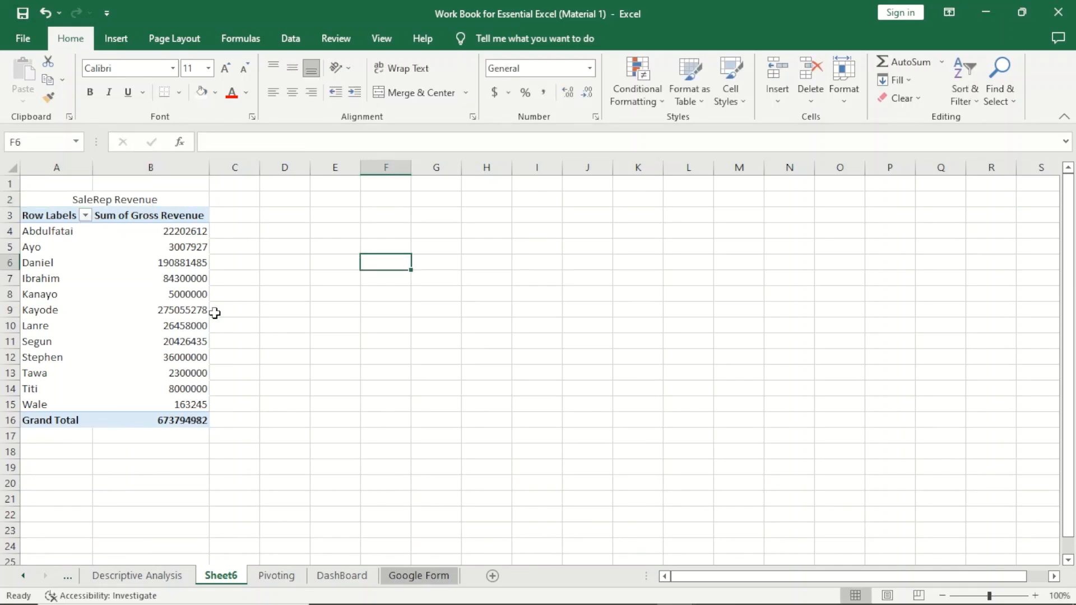
- Insert a second PivotTable from Pivoting!$A$1:$H$19 into the existing Sheet6 at cell D3
left_click(273, 576)
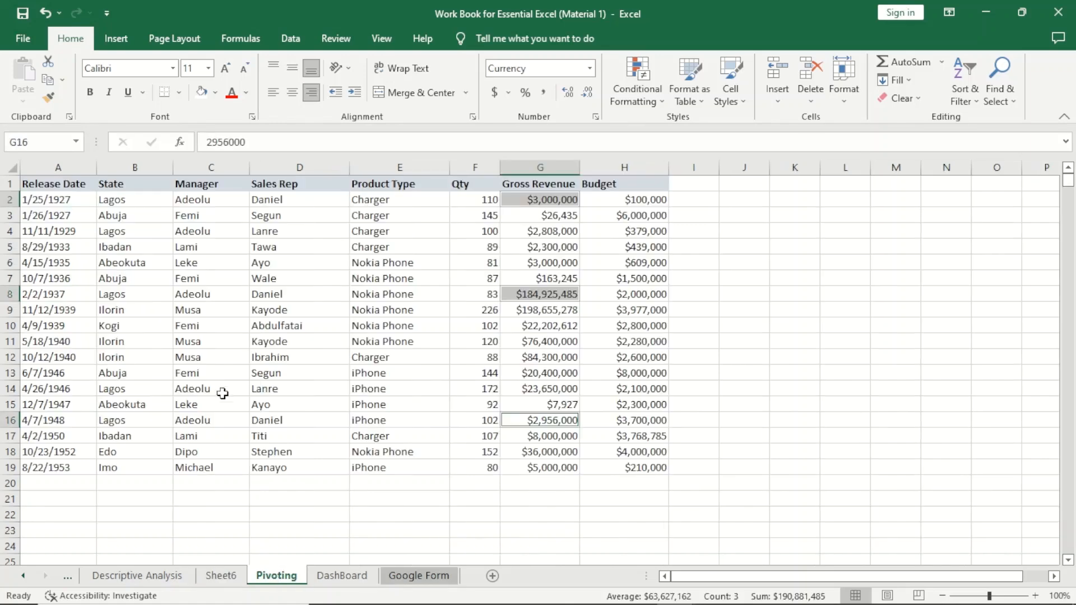
left_click(108, 268)
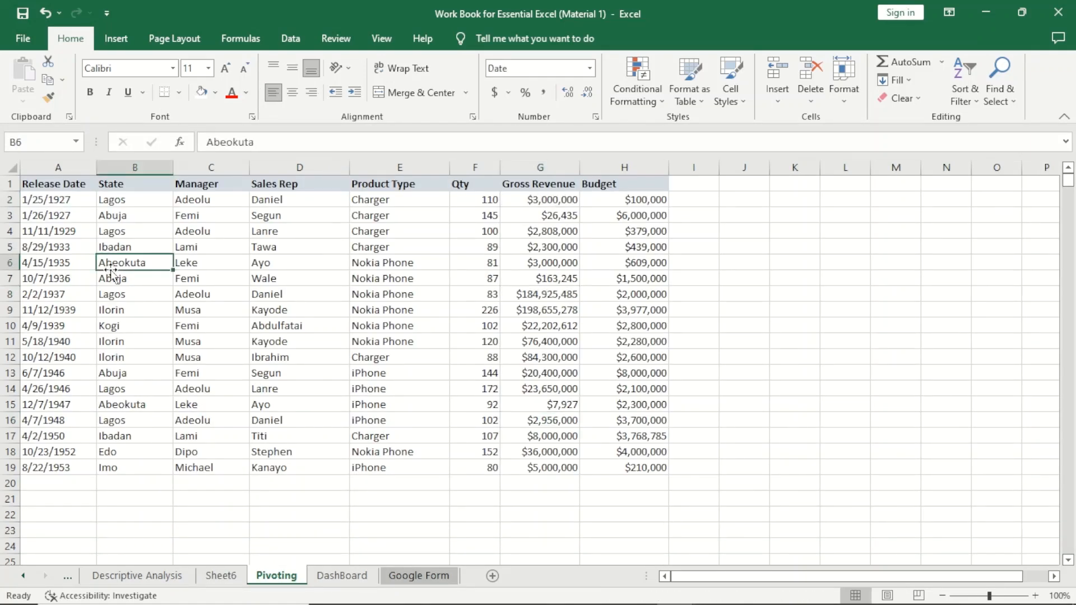
left_click(116, 38)
left_click(31, 76)
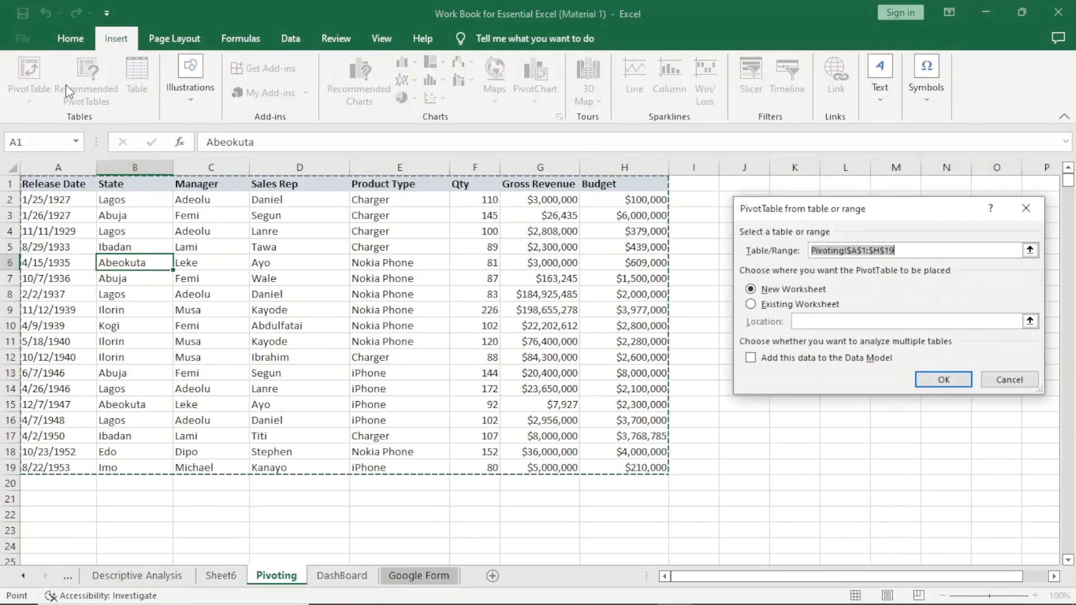
left_click(751, 306)
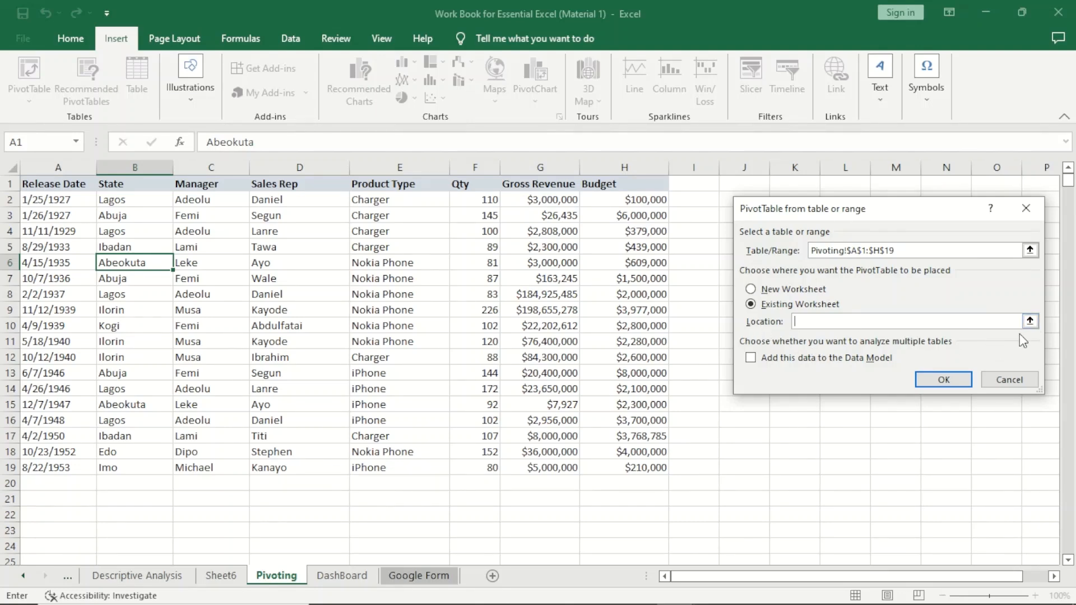
left_click(1030, 322)
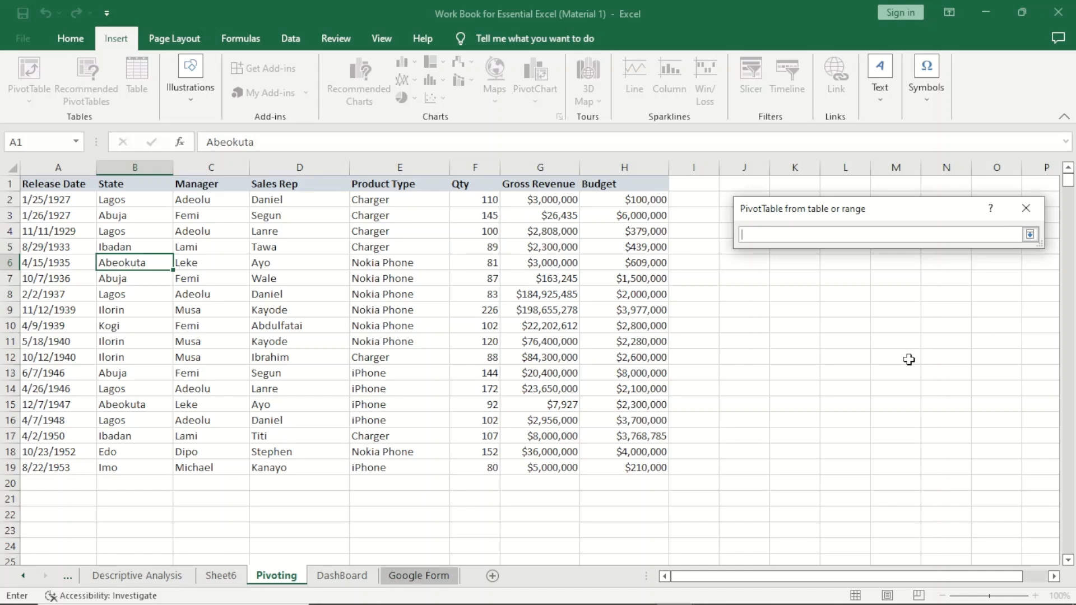
left_click(230, 576)
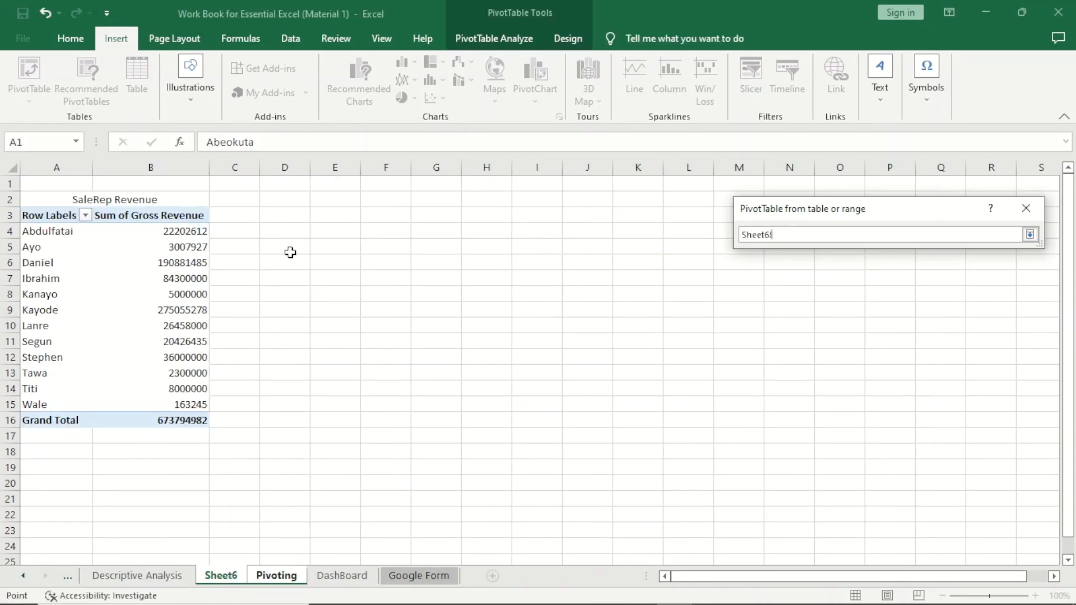
left_click(289, 215)
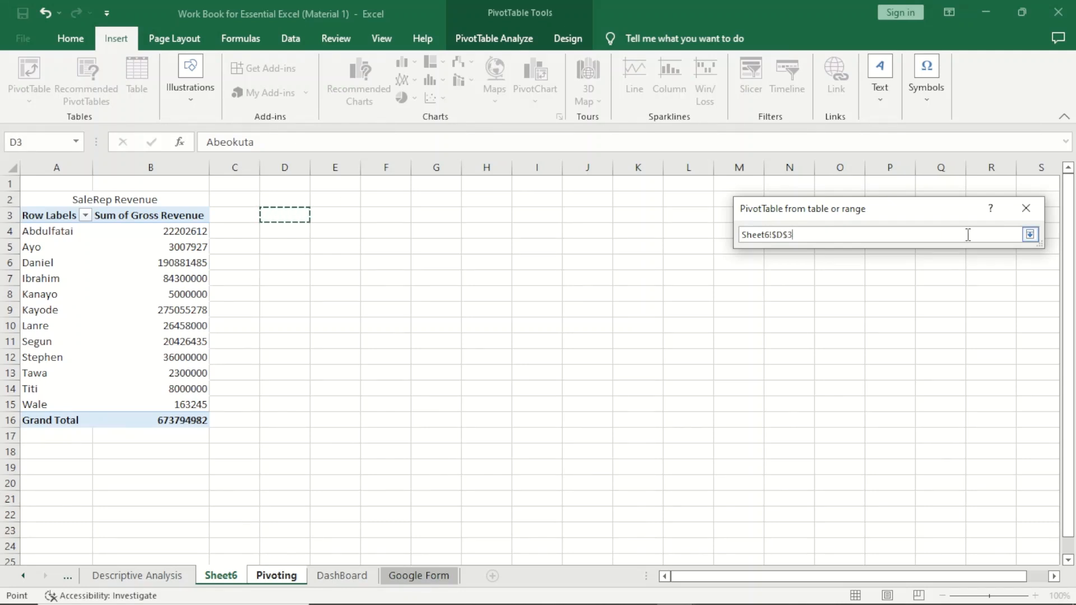
left_click(1031, 235)
left_click(952, 380)
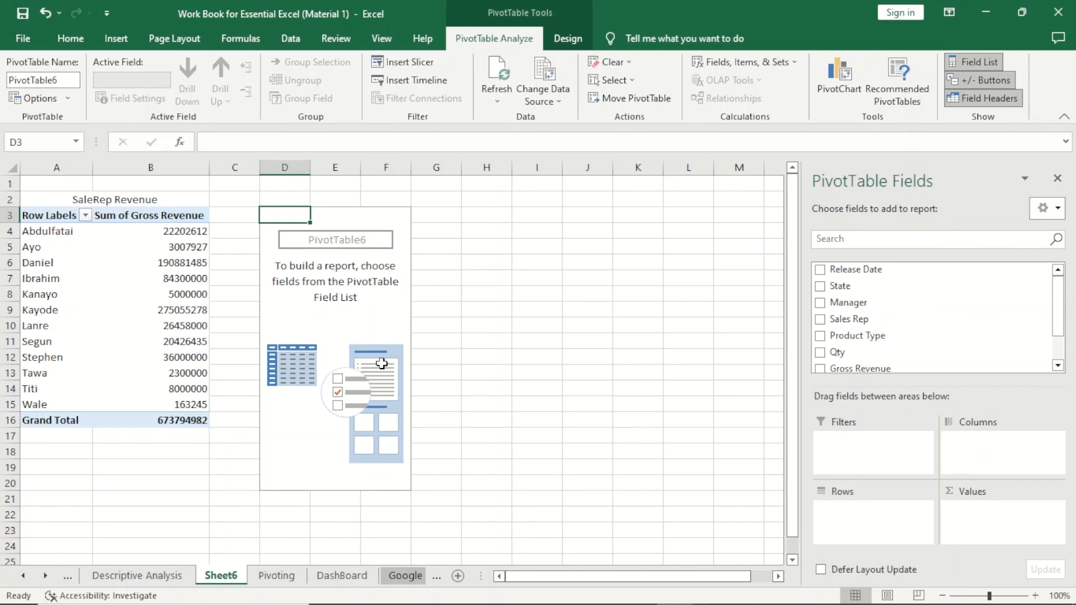
- Add State to the rows and Qty to the values of the new PivotTable
left_click(358, 326)
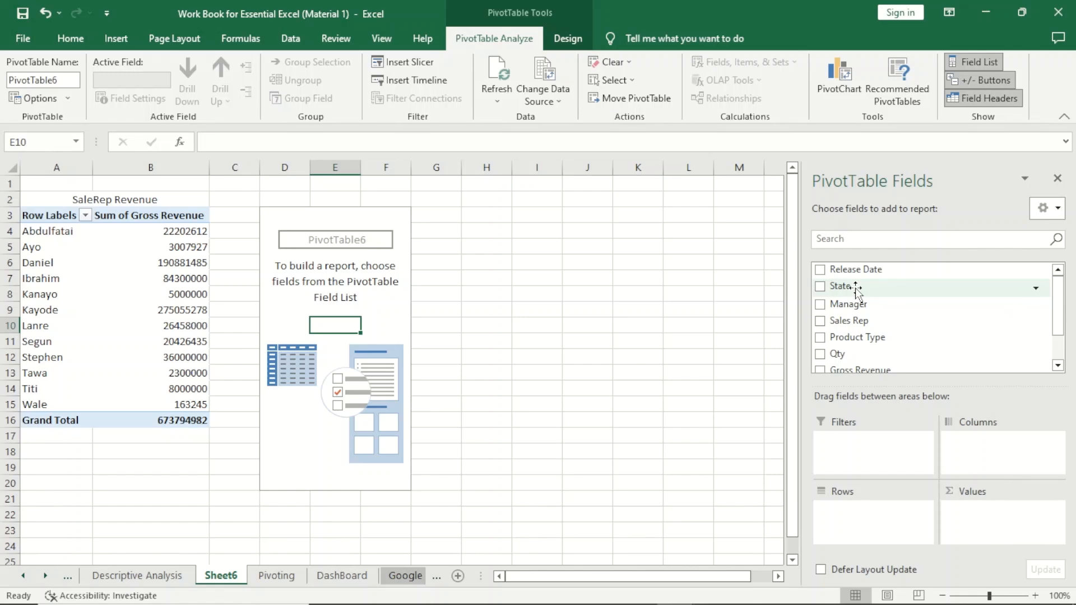
left_click_drag(851, 287, 852, 531)
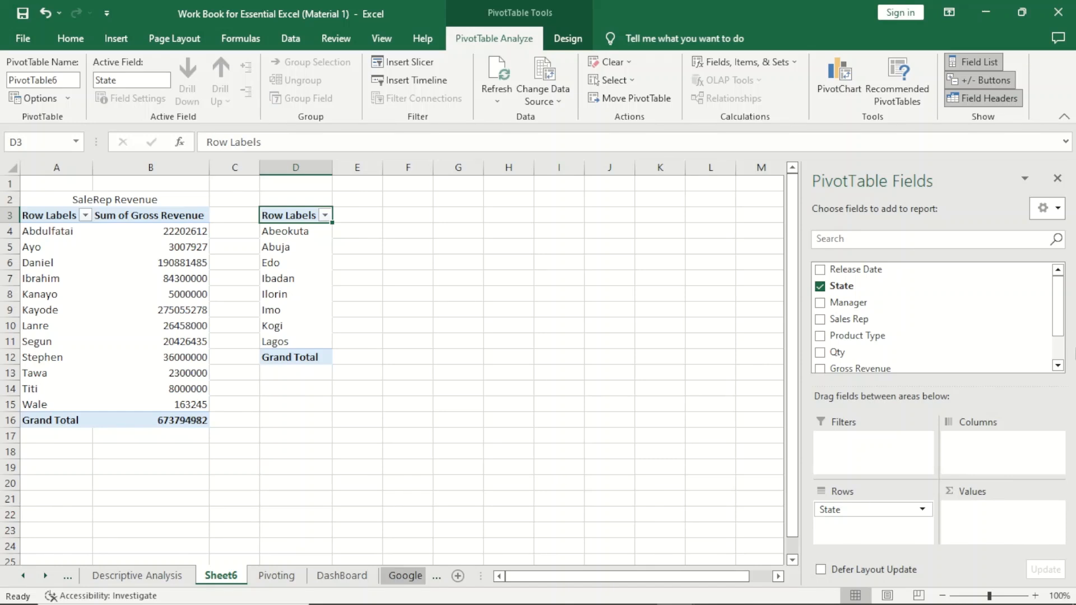
mouse_move(1059, 314)
left_mouse_down()
mouse_move(1062, 330)
mouse_move(1070, 319)
left_mouse_up()
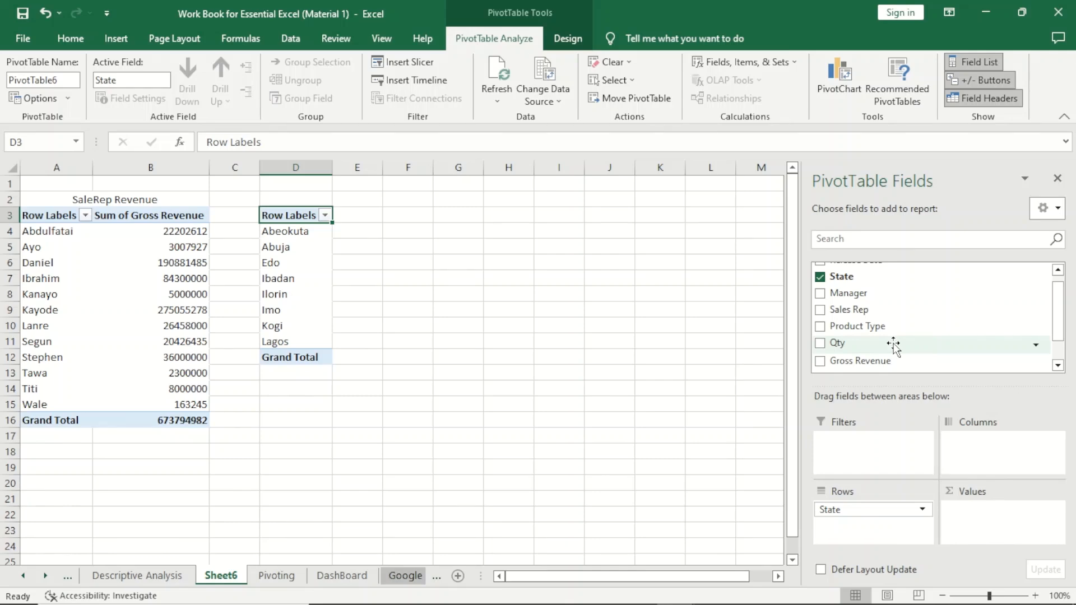
left_click_drag(881, 343, 973, 512)
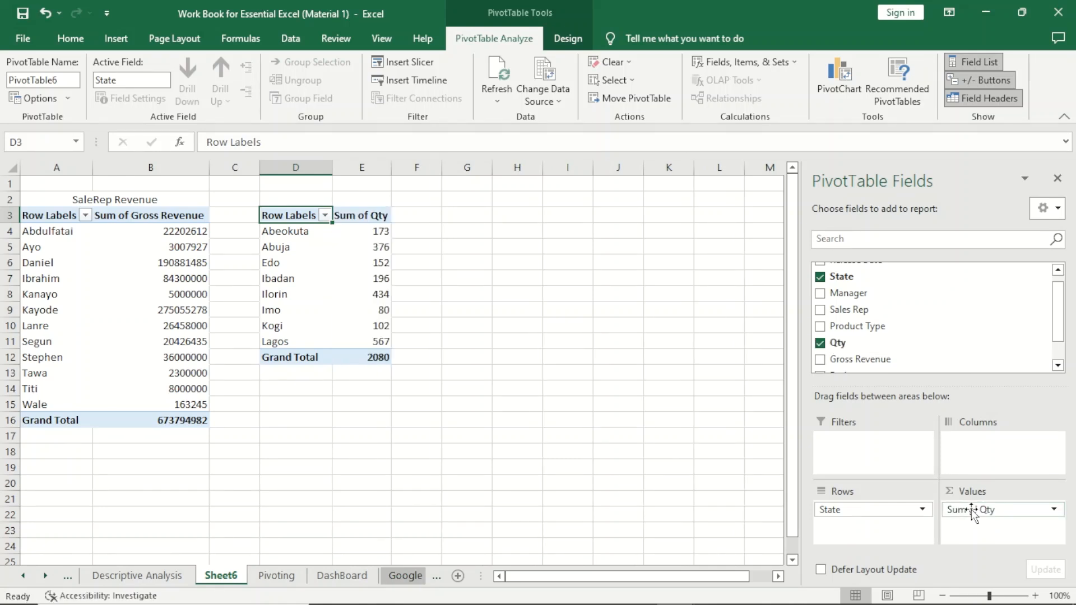
- Inspect the per-state quantity totals and the matching columns on the Pivoting sheet
left_click(376, 235)
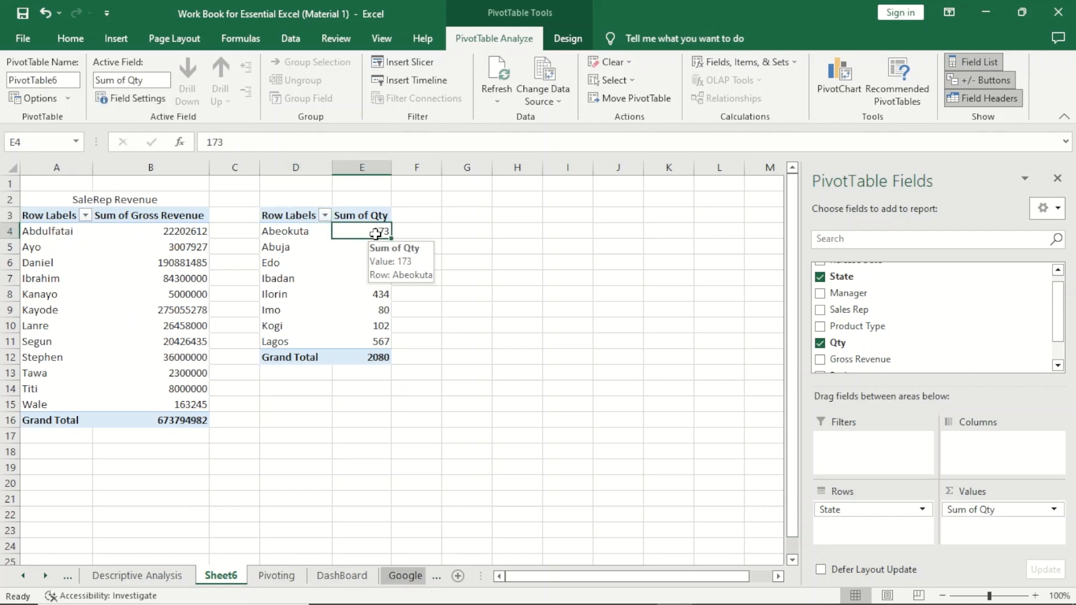
left_click(375, 249)
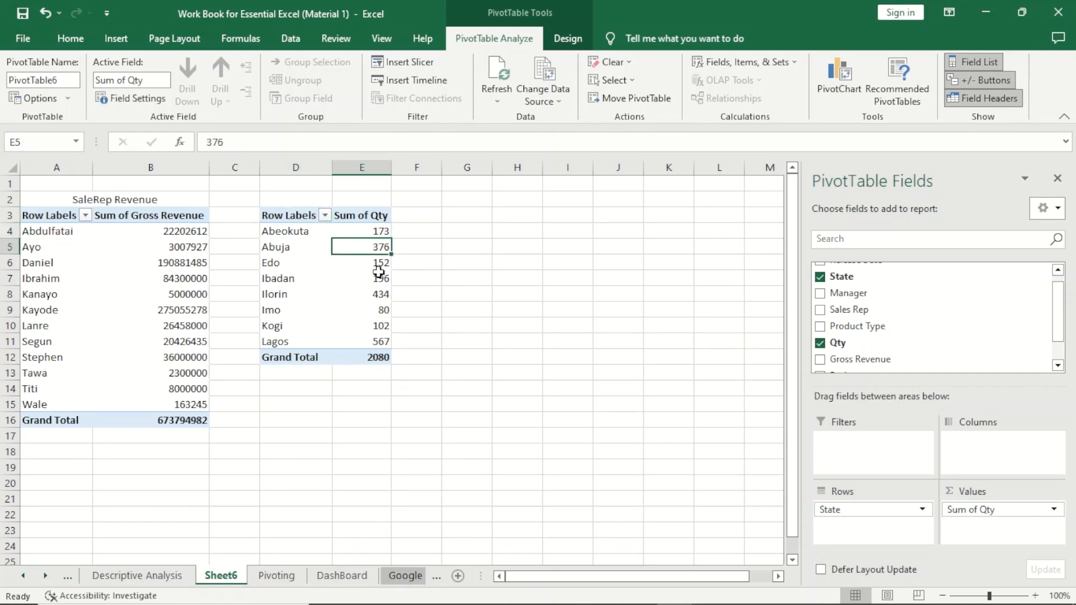
left_click(373, 262)
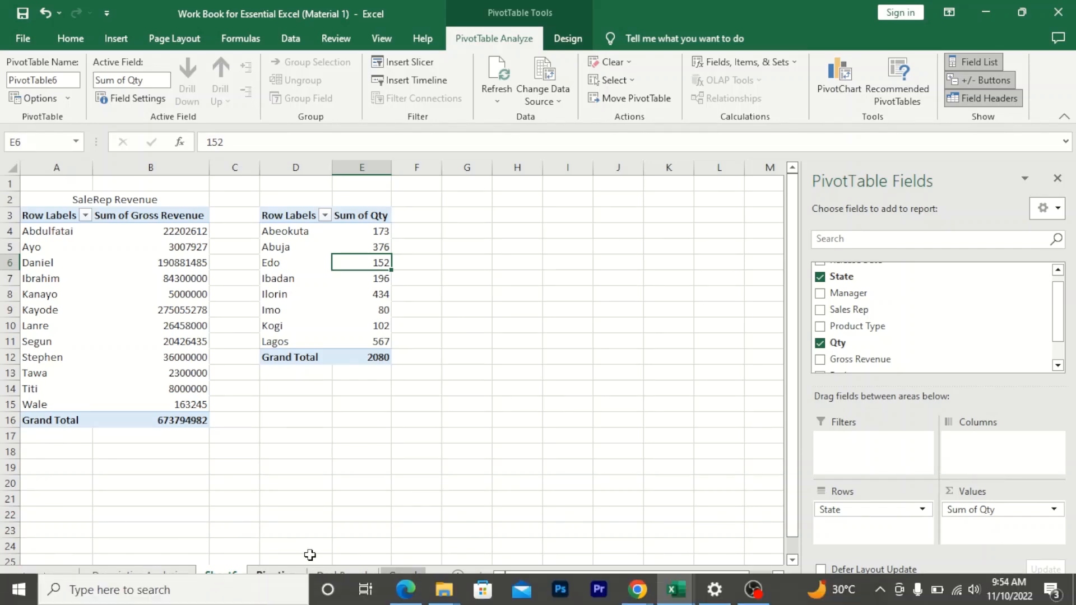
left_click(287, 573)
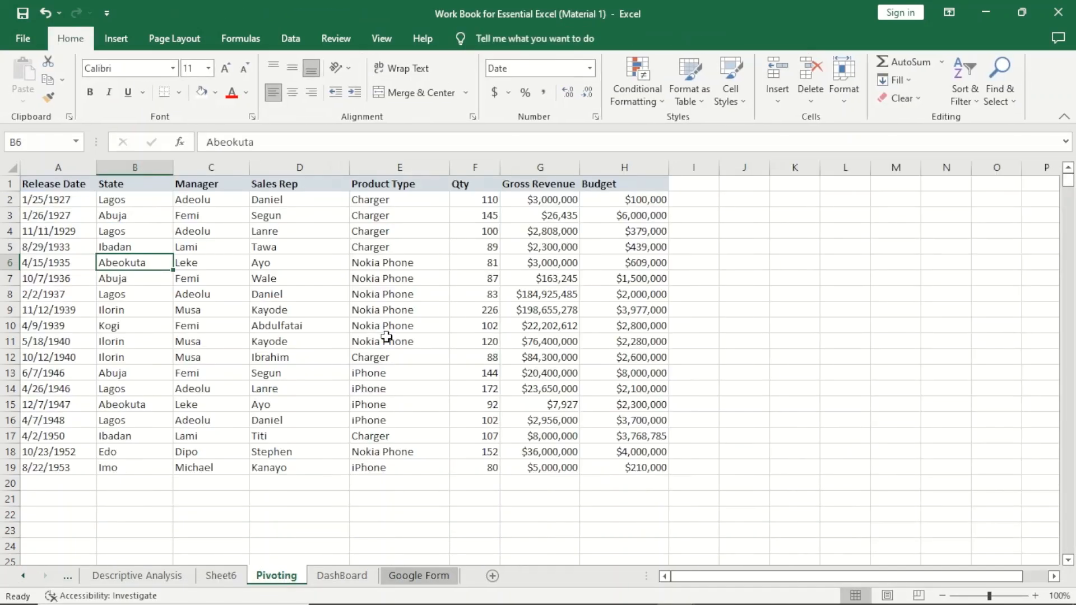
left_click(406, 184)
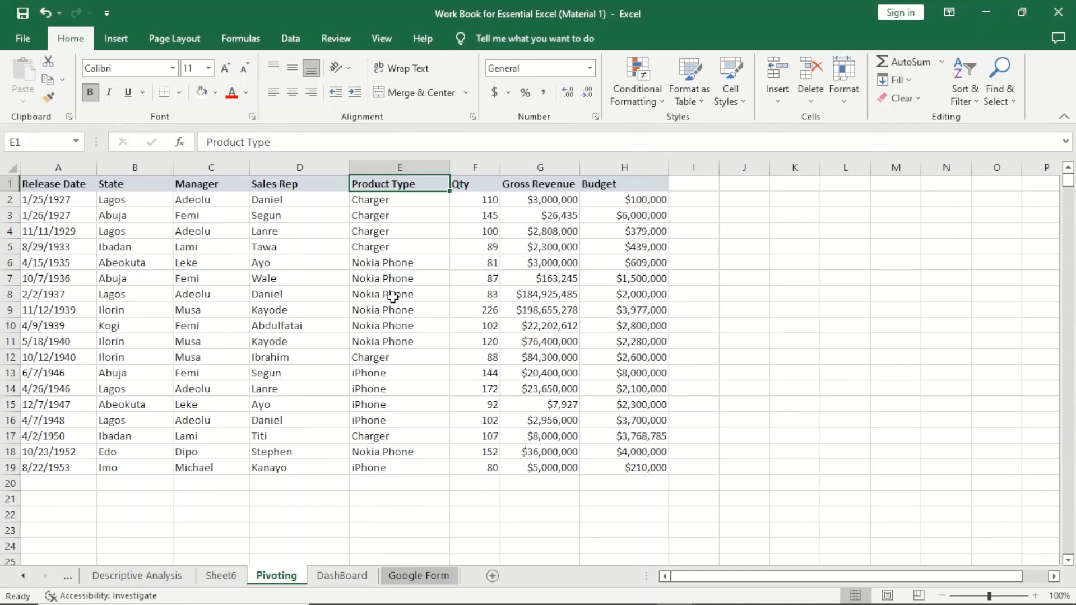
- Add Gross Revenue to the values of the state PivotTable on Sheet6
left_click(224, 577)
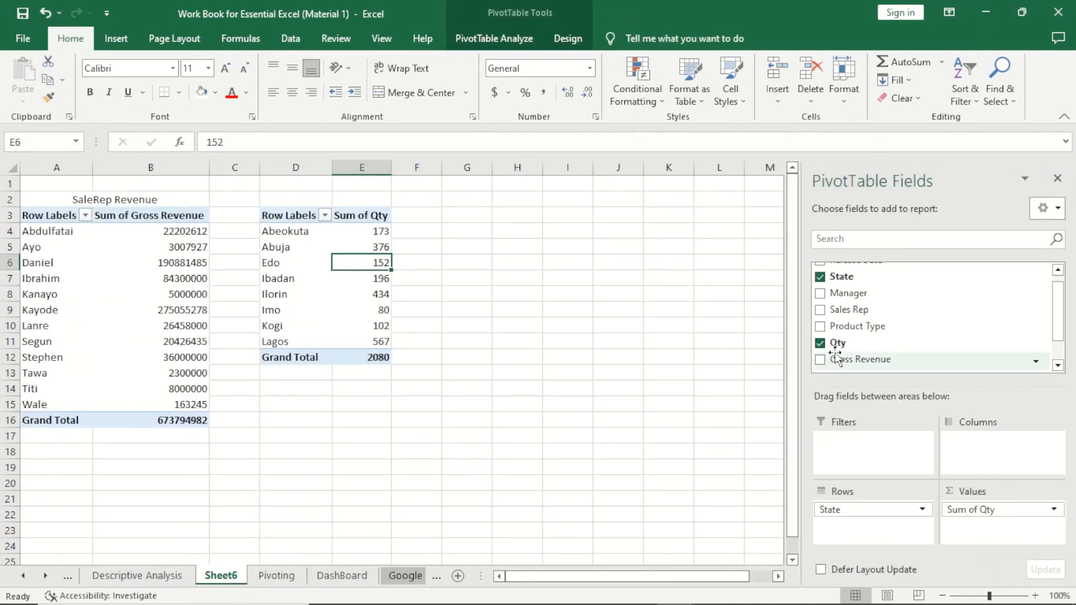
left_click_drag(1065, 305, 1064, 317)
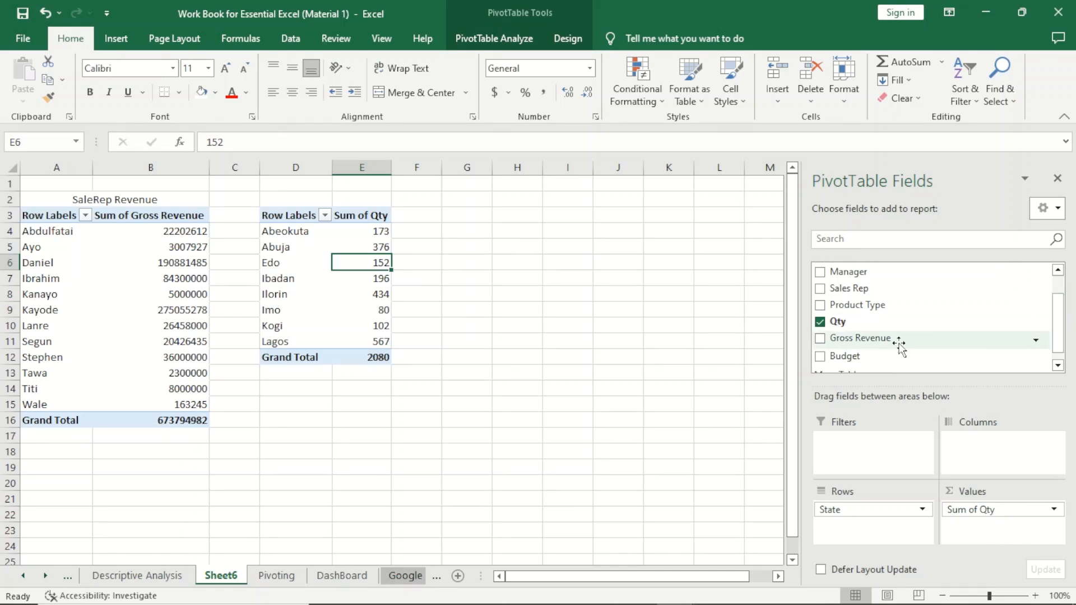
left_click_drag(898, 345, 979, 534)
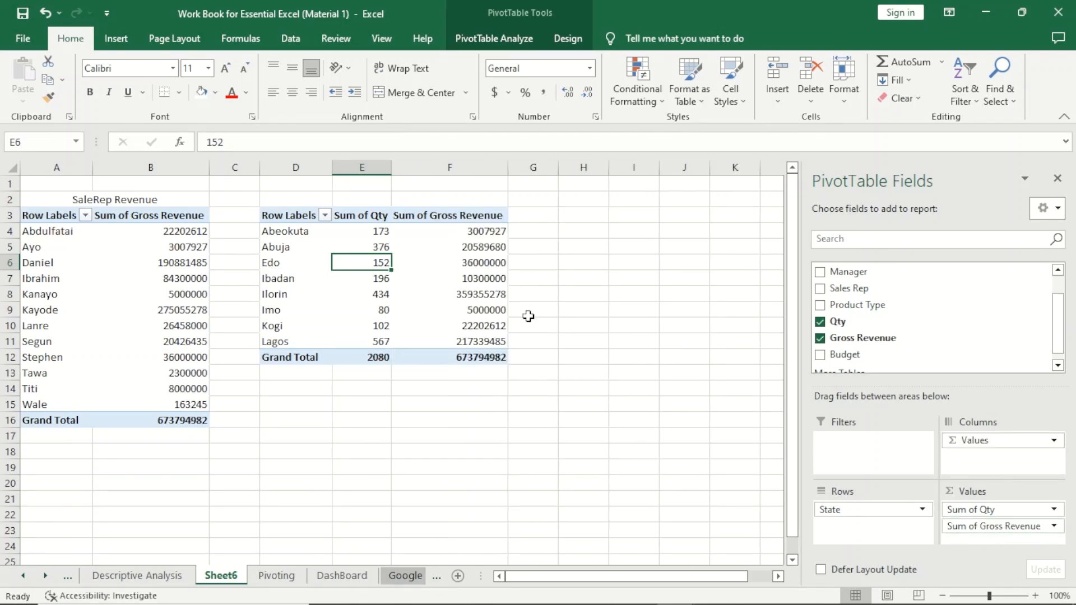
- Try to rename the Sum of Qty column header to Qty, dismissing the resulting dialog
left_click(361, 216)
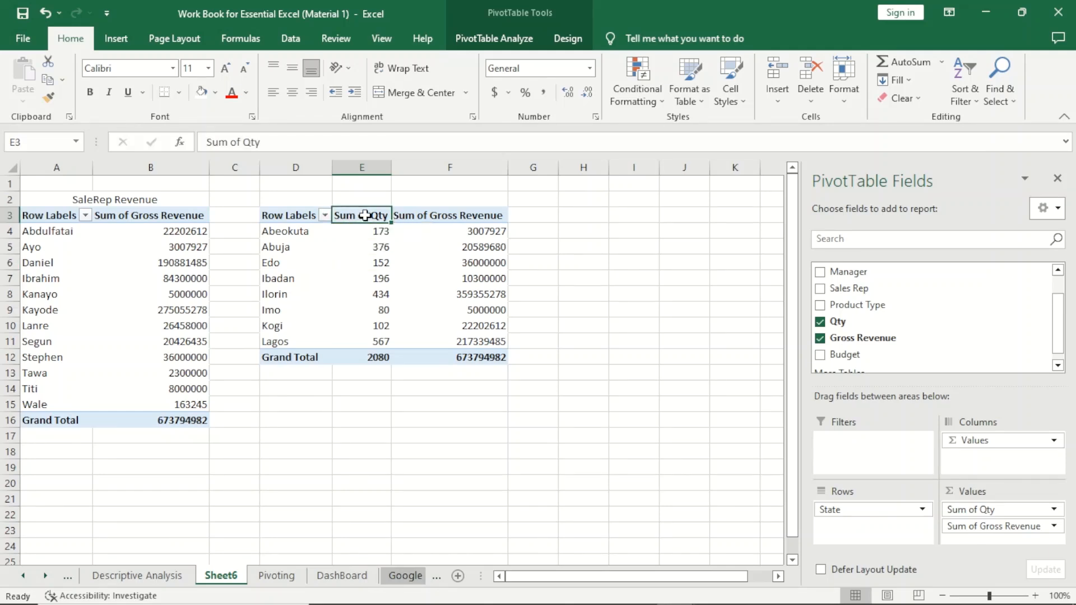
type("Qty")
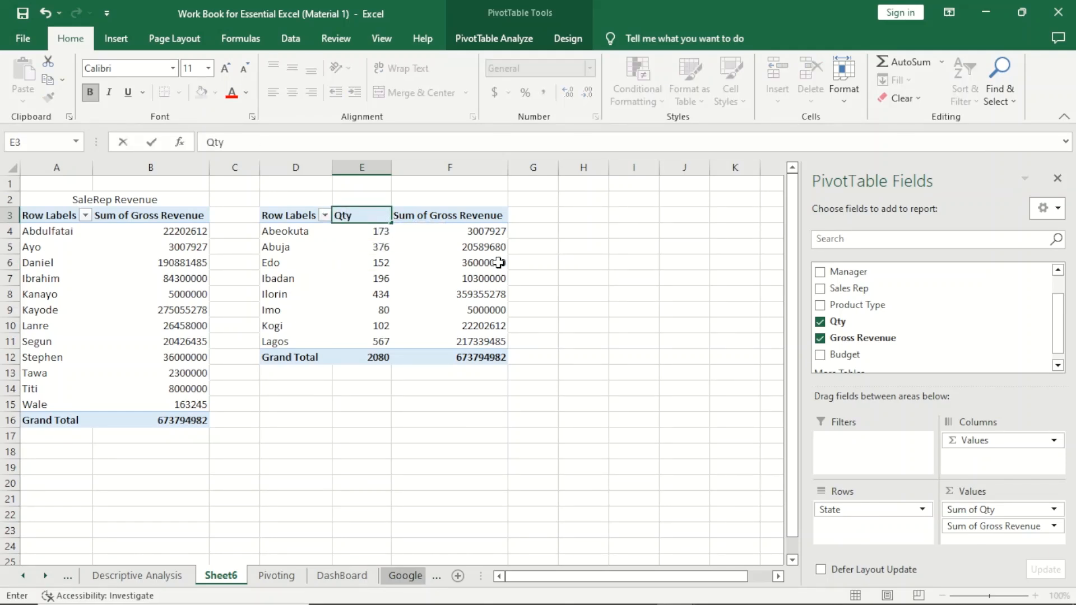
key("Return")
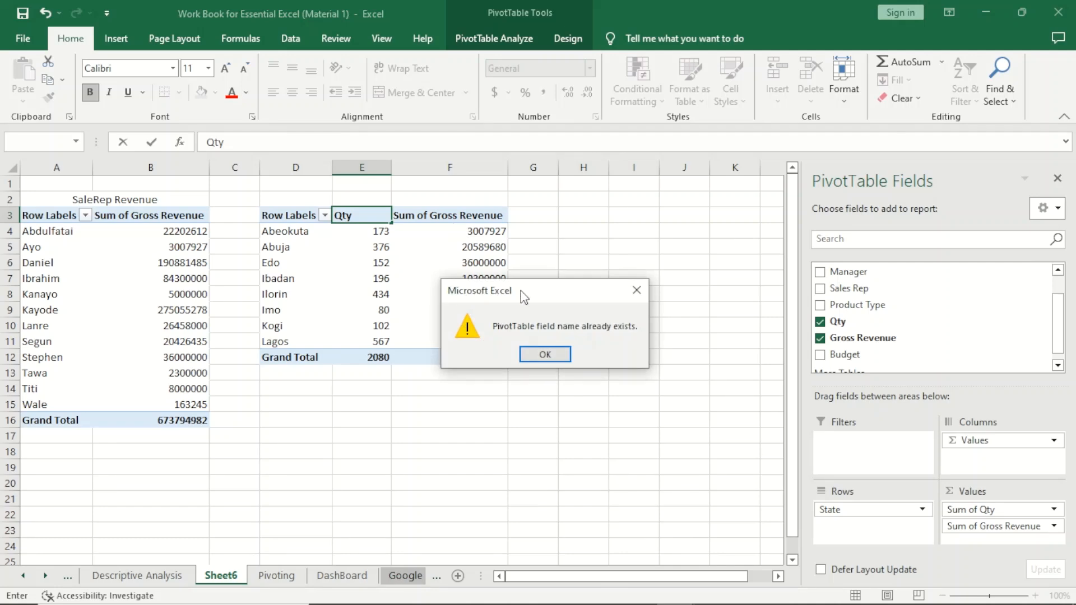
left_click(546, 353)
left_click(512, 273)
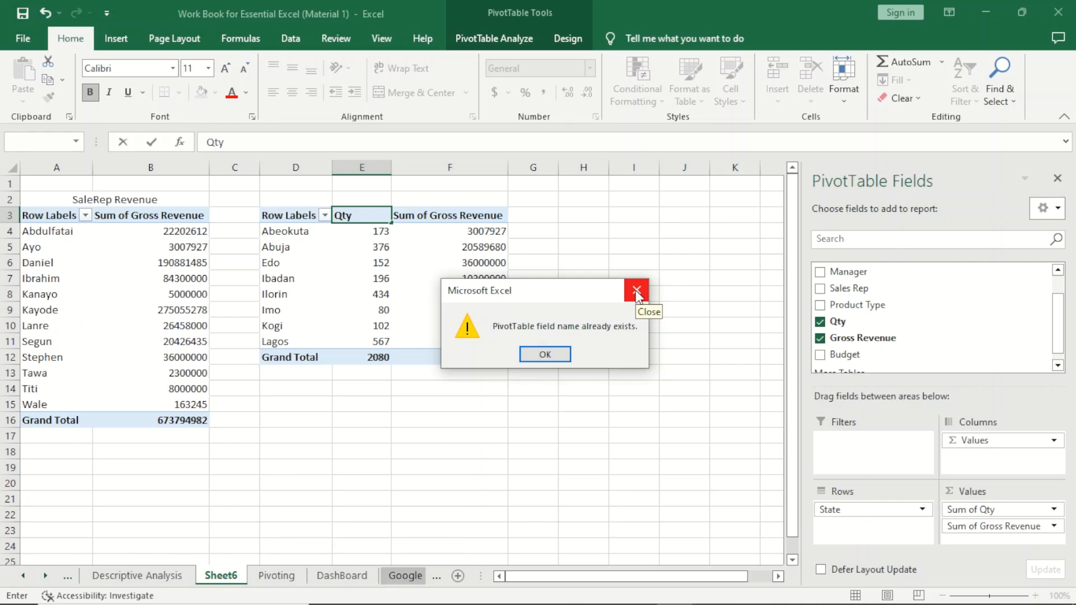
left_click(637, 291)
left_click(424, 235)
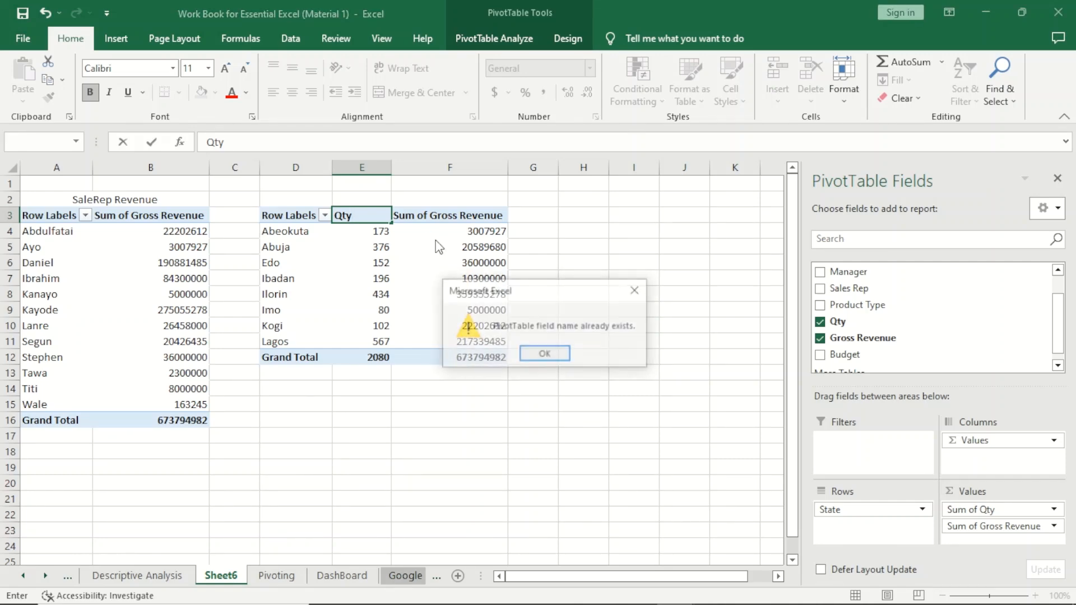
left_click(539, 356)
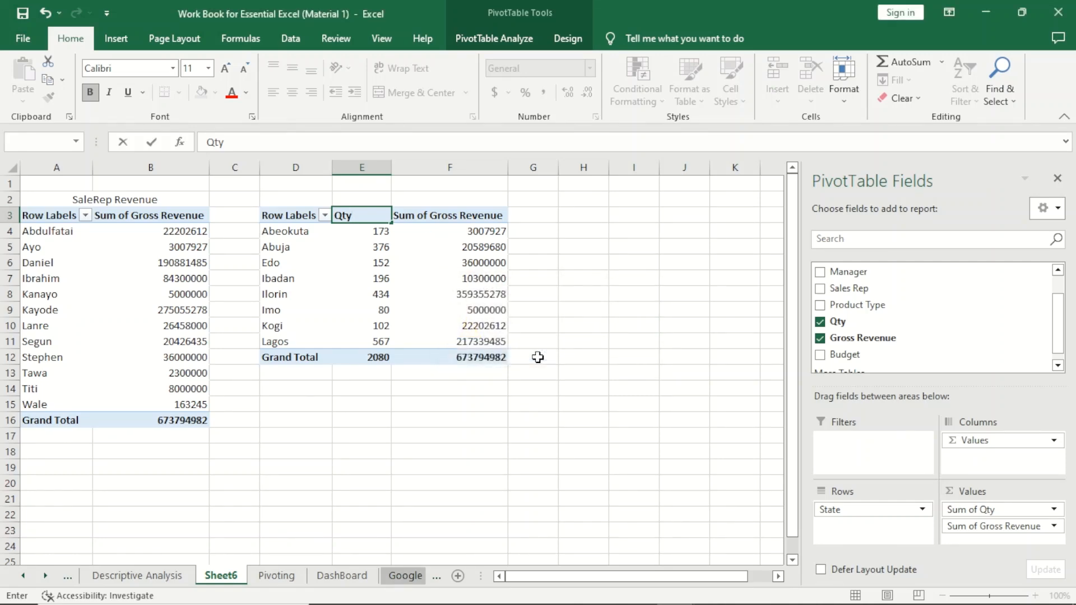
key("Escape")
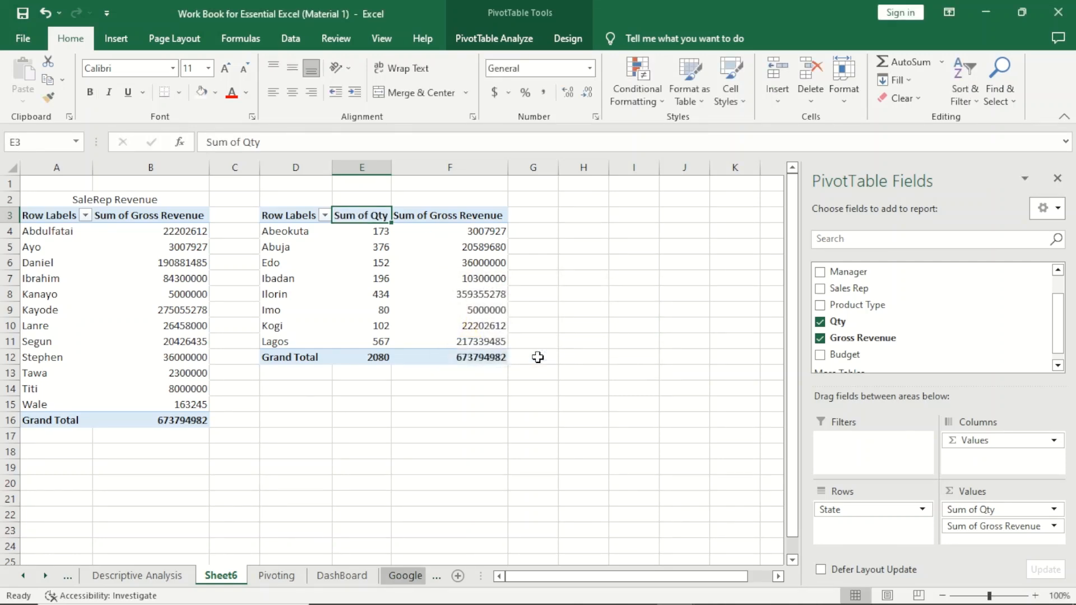
- Merge and center E2:F2 above the state PivotTable and enter the title Sales by Region
left_click(349, 191)
left_click_drag(360, 202, 476, 202)
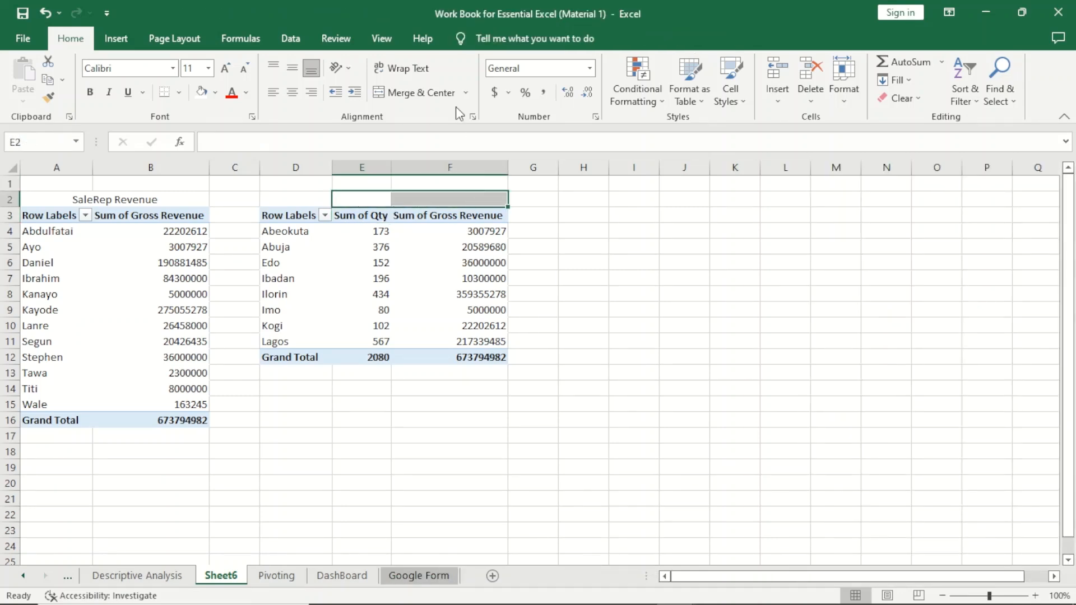
left_click(415, 92)
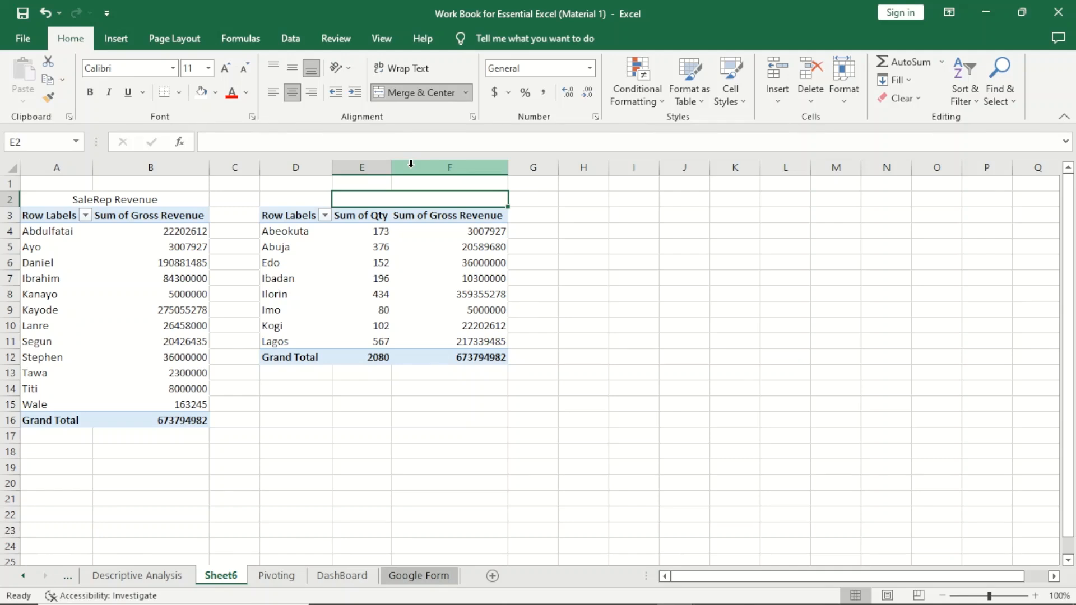
type("Slaes")
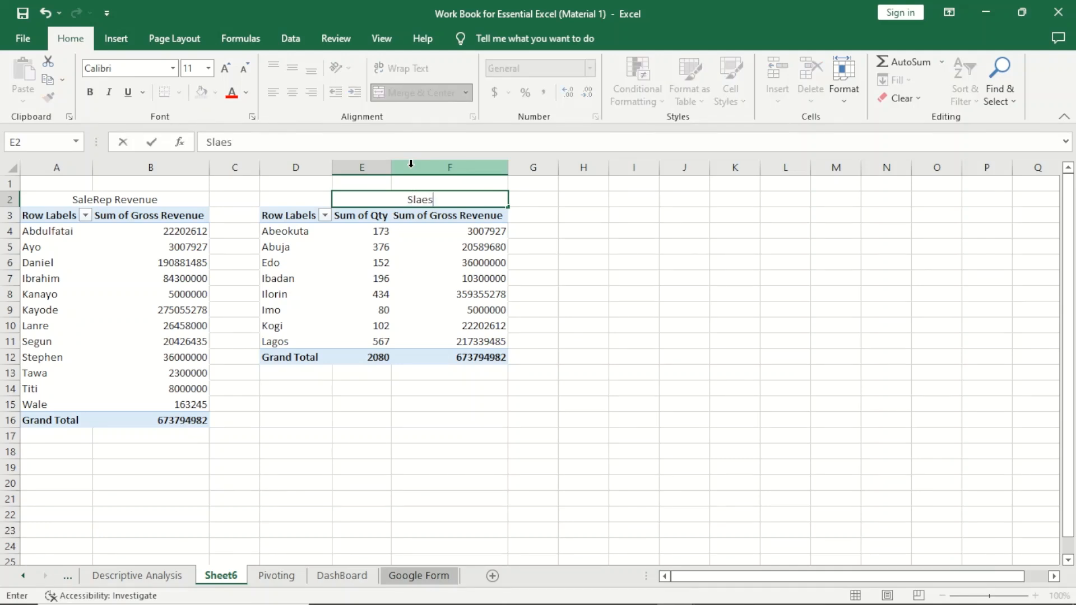
key("BackSpace")
key("BackSpace")
key("BackSpace")
key("BackSpace")
type("ales by Region")
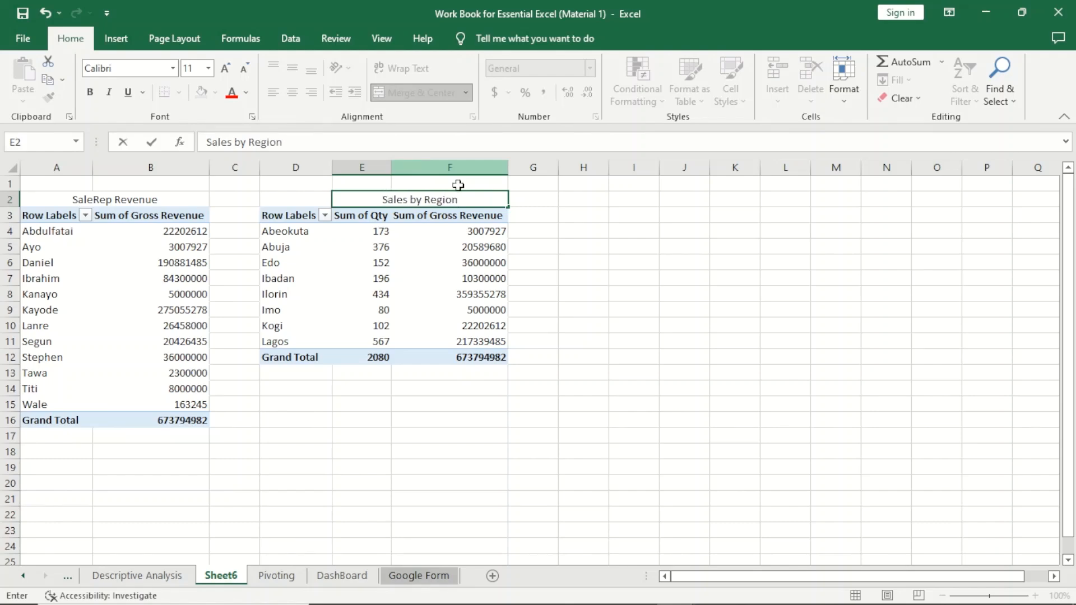
left_click(647, 274)
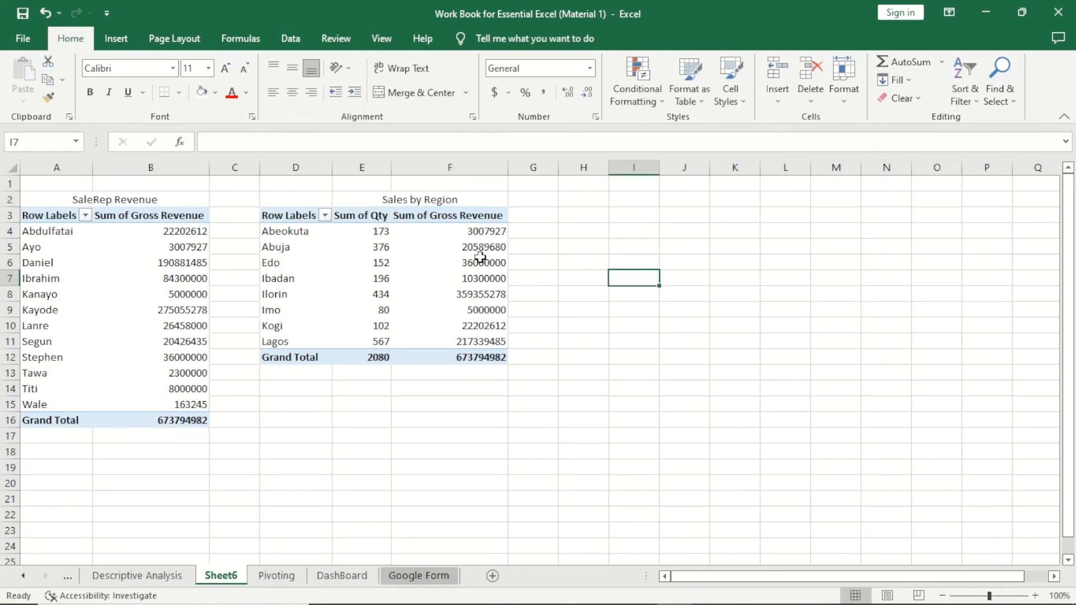
- Add Product Type as a report filter of the state PivotTable
left_click(413, 289)
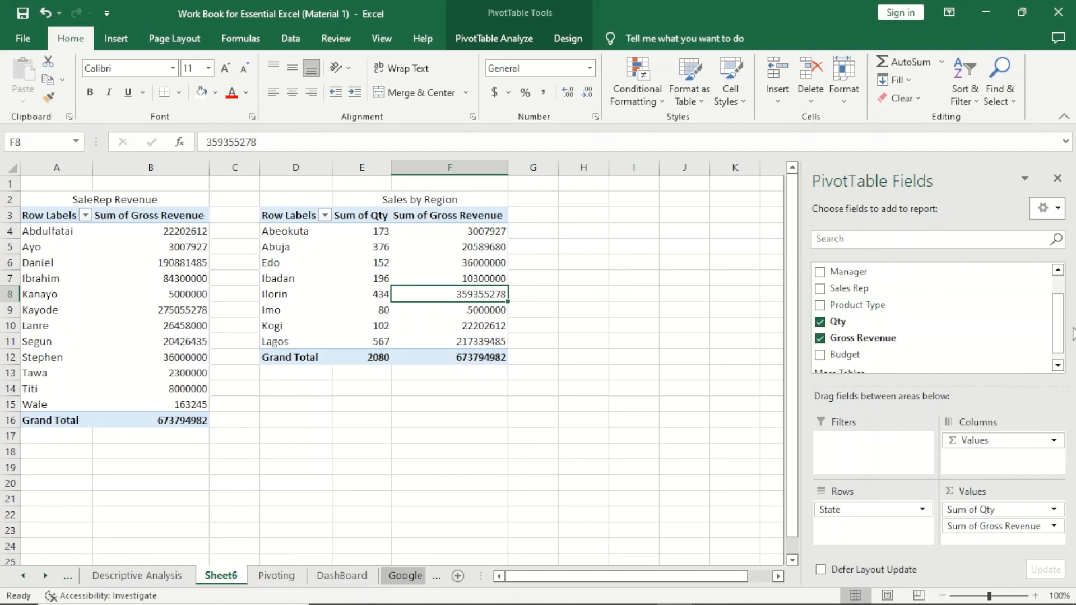
left_click_drag(1059, 336, 1059, 311)
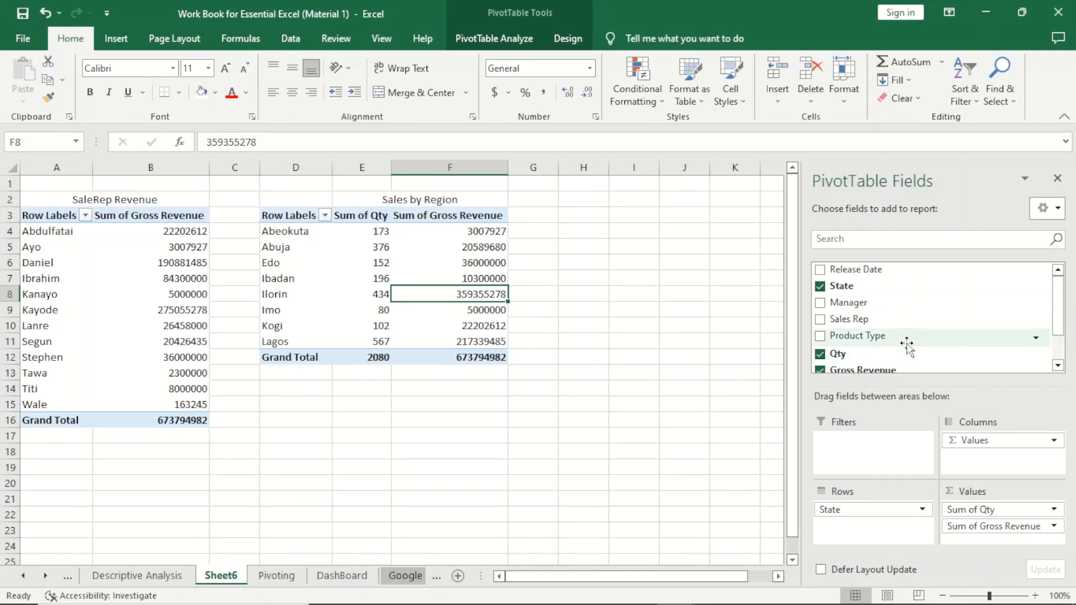
left_click_drag(901, 341, 880, 457)
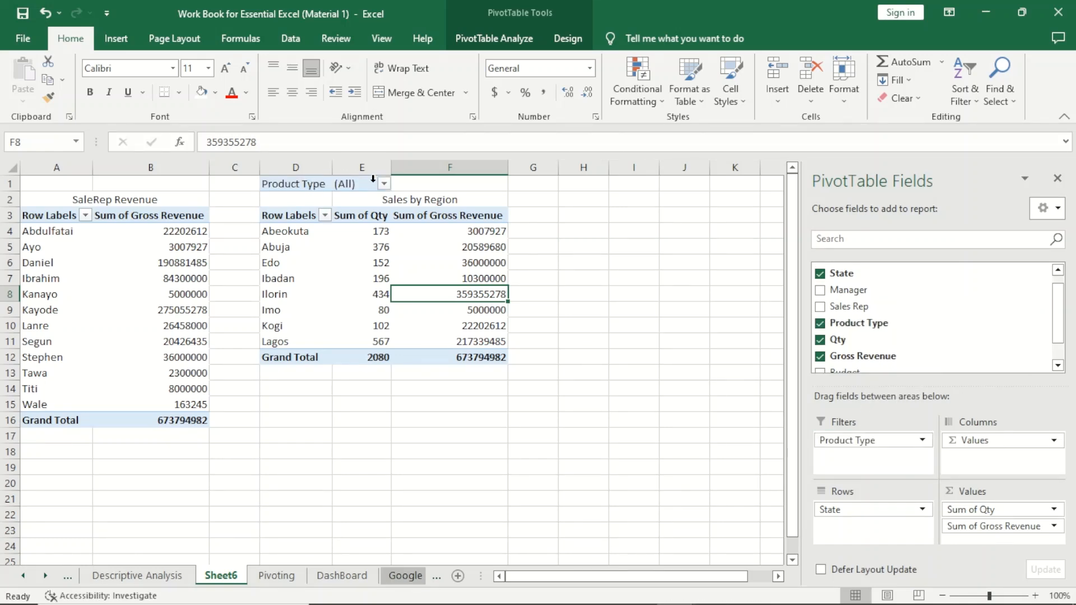
- Filter the state PivotTable by Product Type to show only Charger, allowing multiple item selection
left_click(1037, 327)
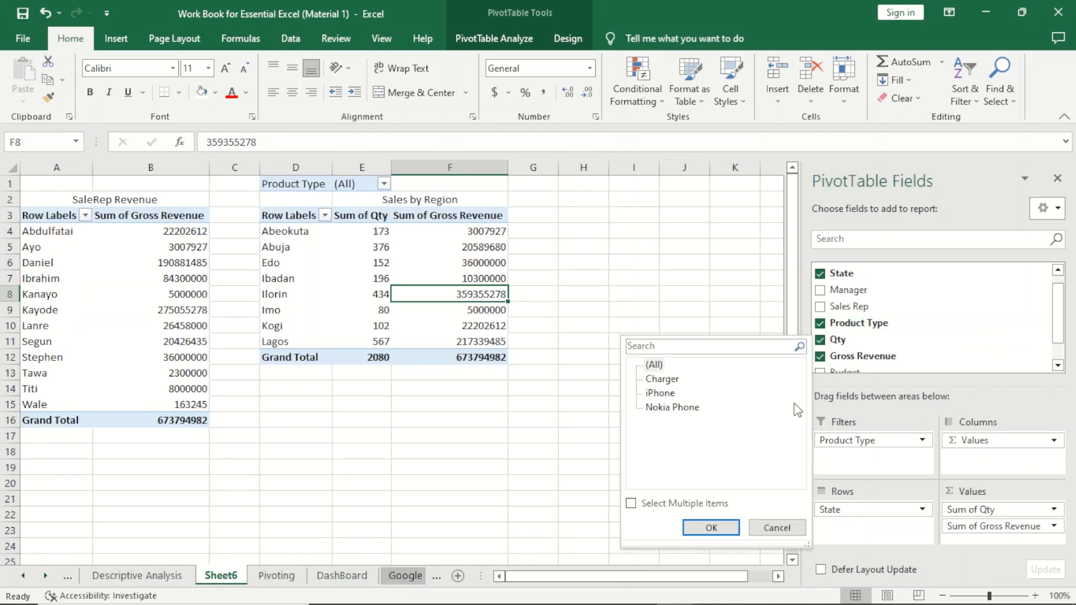
left_click(632, 503)
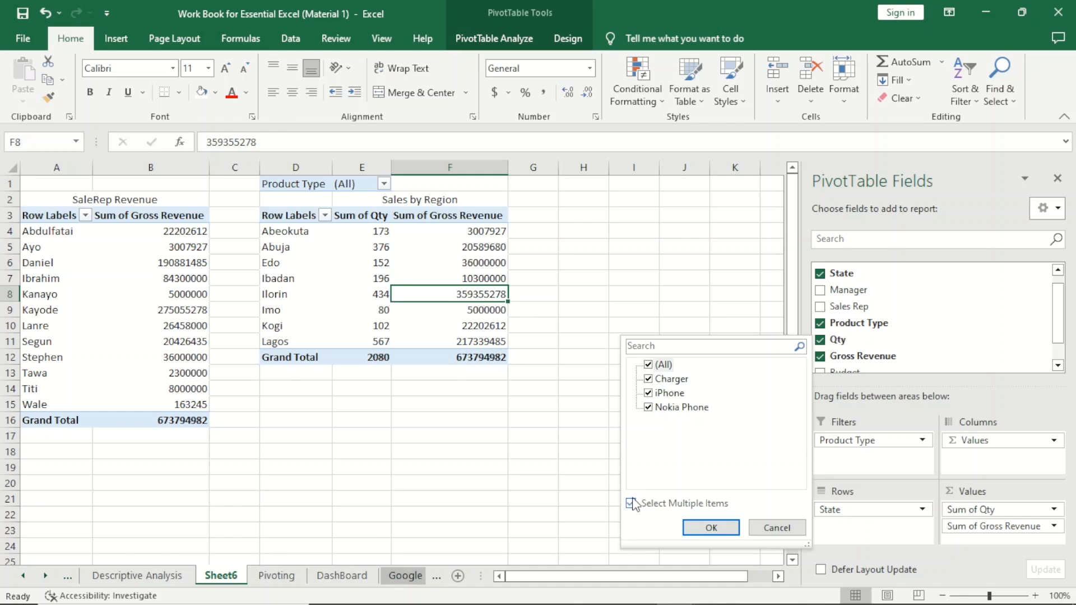
left_click(649, 365)
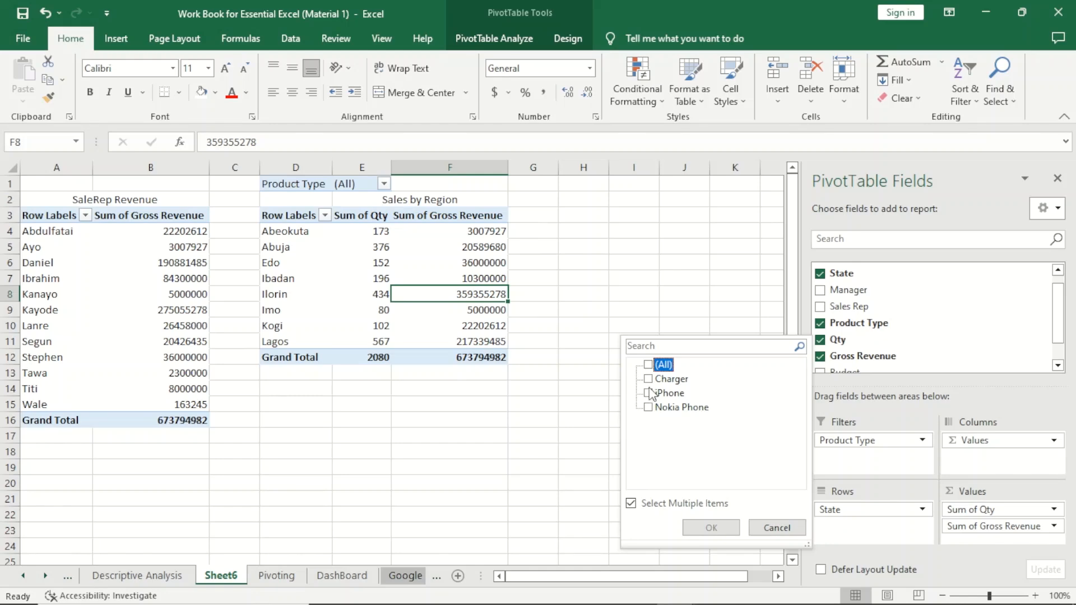
left_click(648, 380)
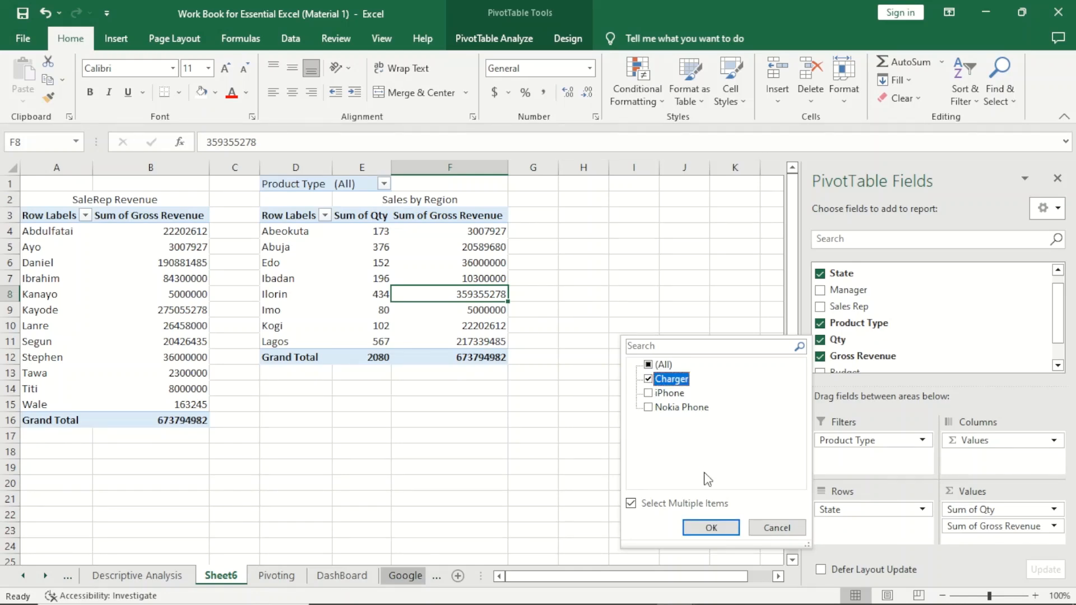
left_click(711, 528)
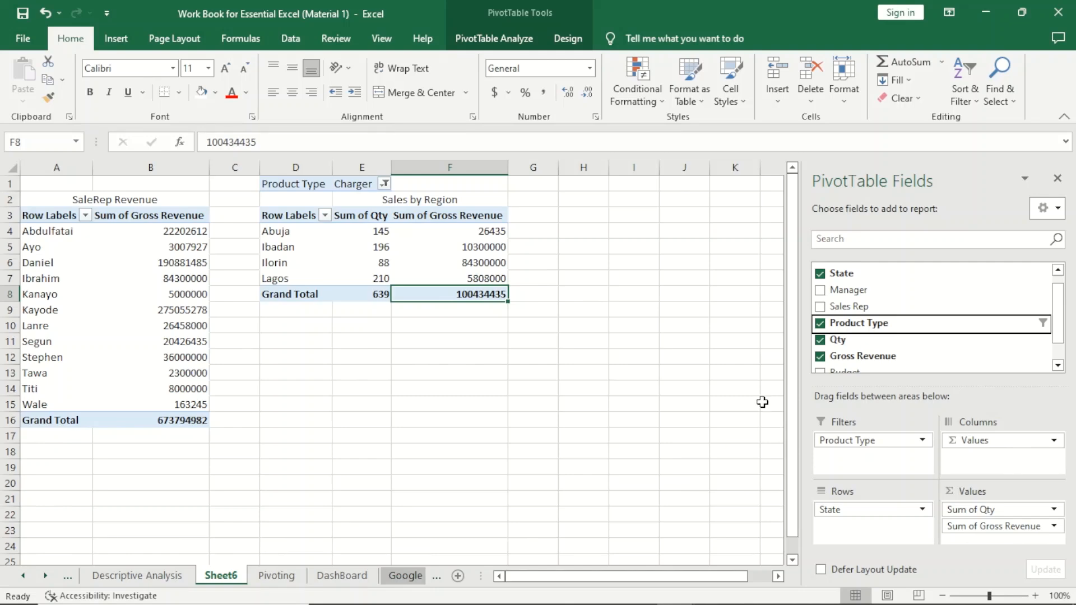
- Change the Product Type filter to include only iPhone and Nokia Phone
left_click(1037, 326)
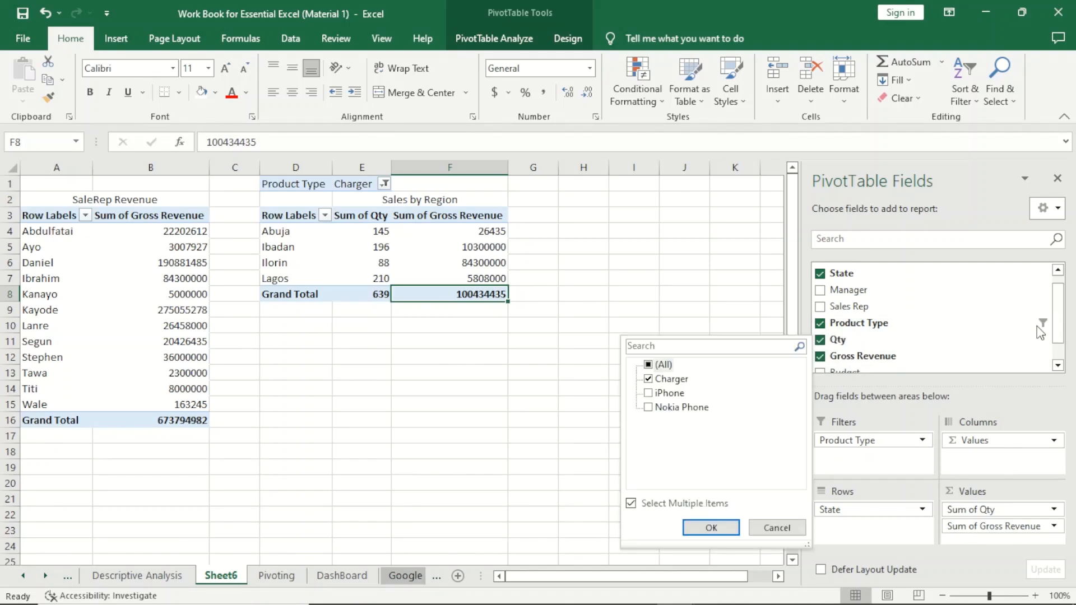
left_click(649, 380)
left_click(650, 407)
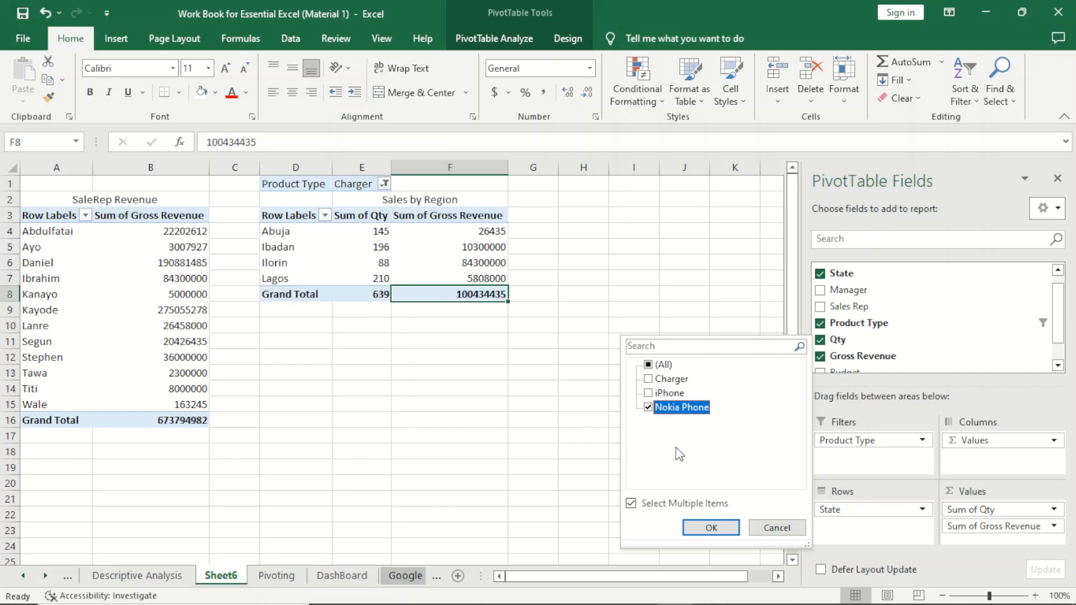
left_click(650, 394)
left_click(650, 393)
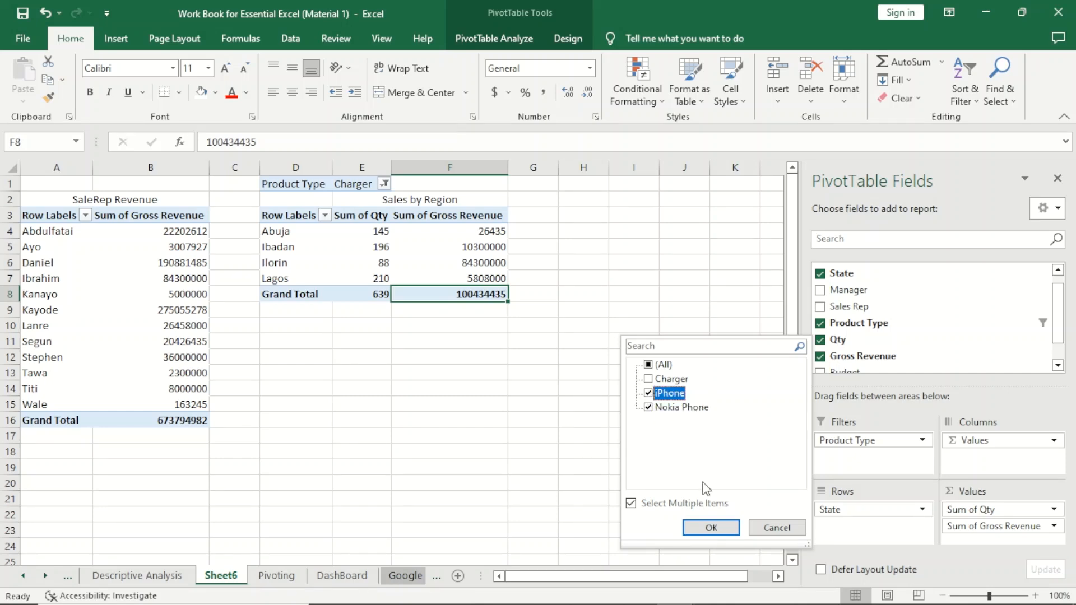
left_click(711, 528)
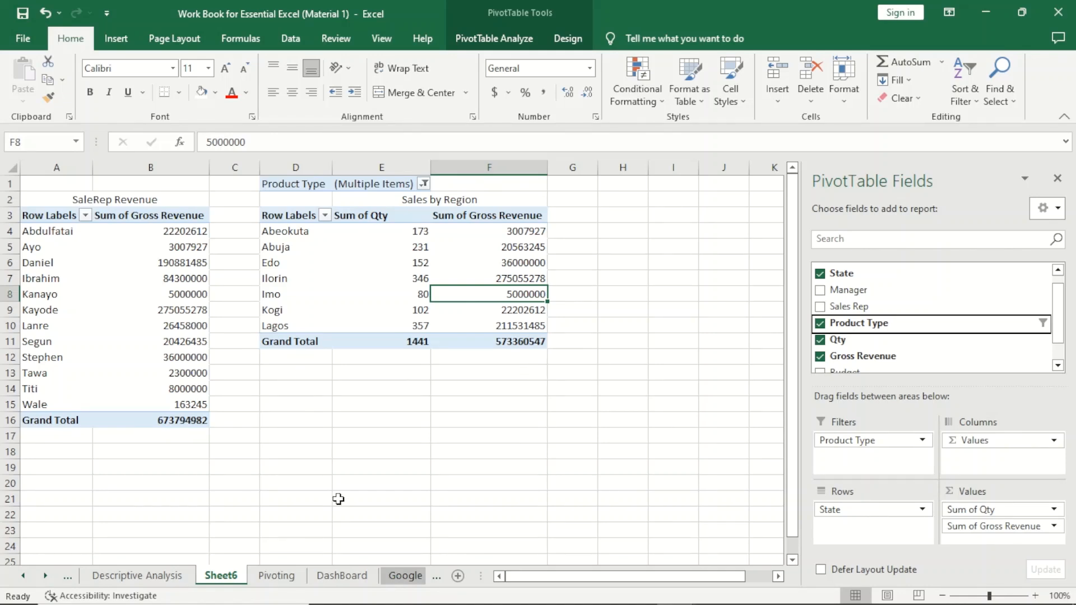
- Compare the source data on the Pivoting and DashBoard sheets before returning to Sheet6
left_click(285, 576)
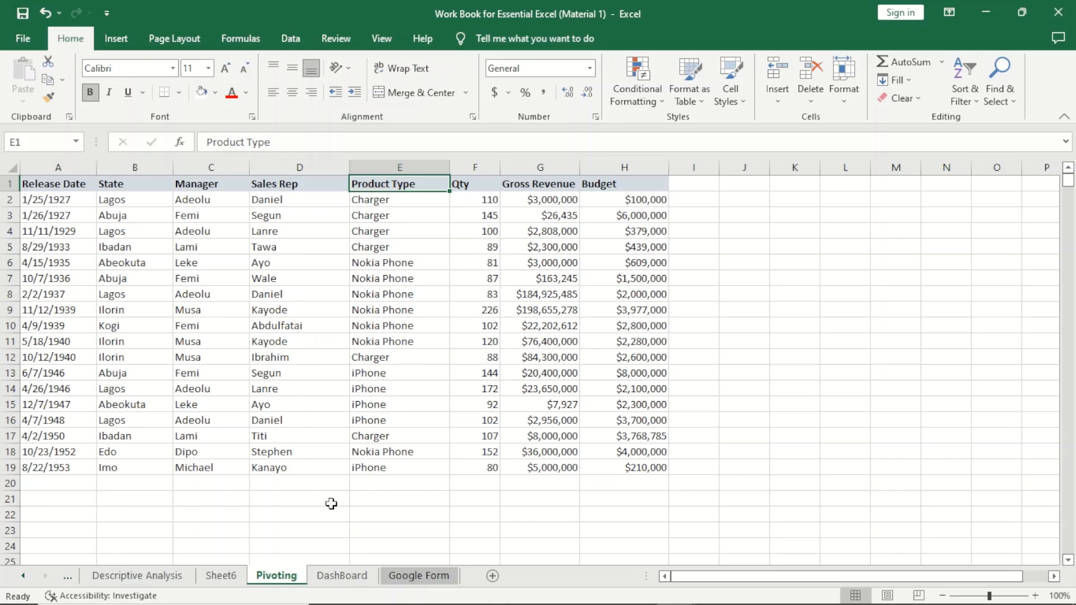
left_click(342, 576)
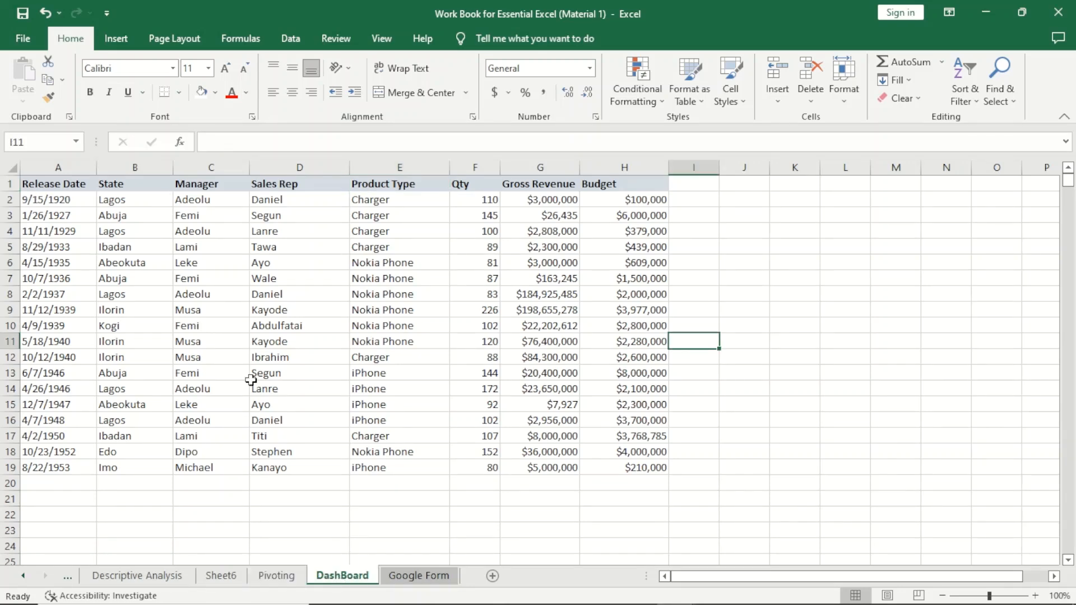
left_click(280, 577)
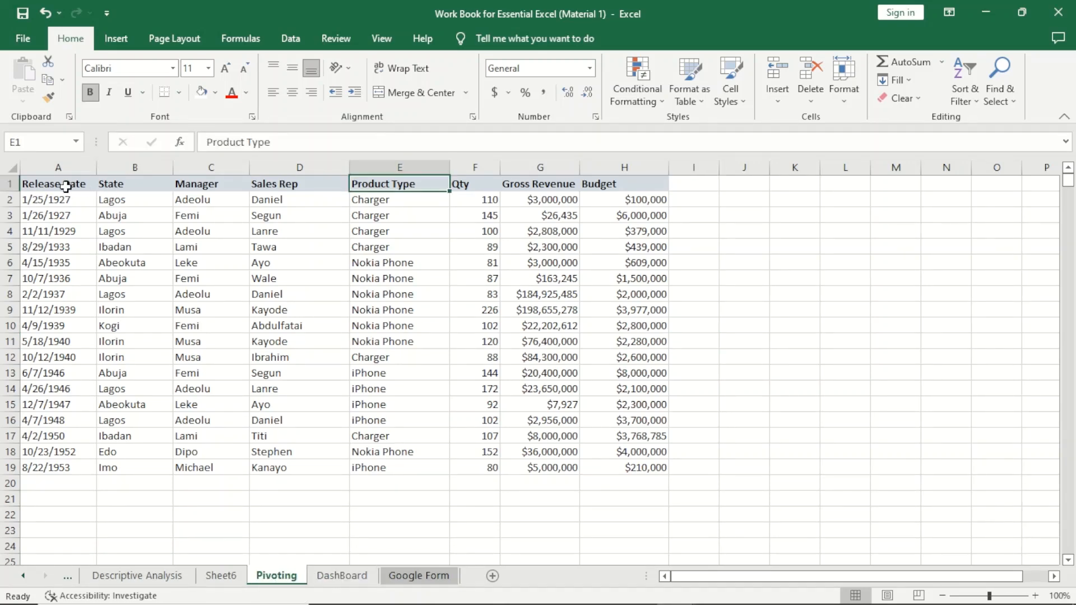
left_click(221, 575)
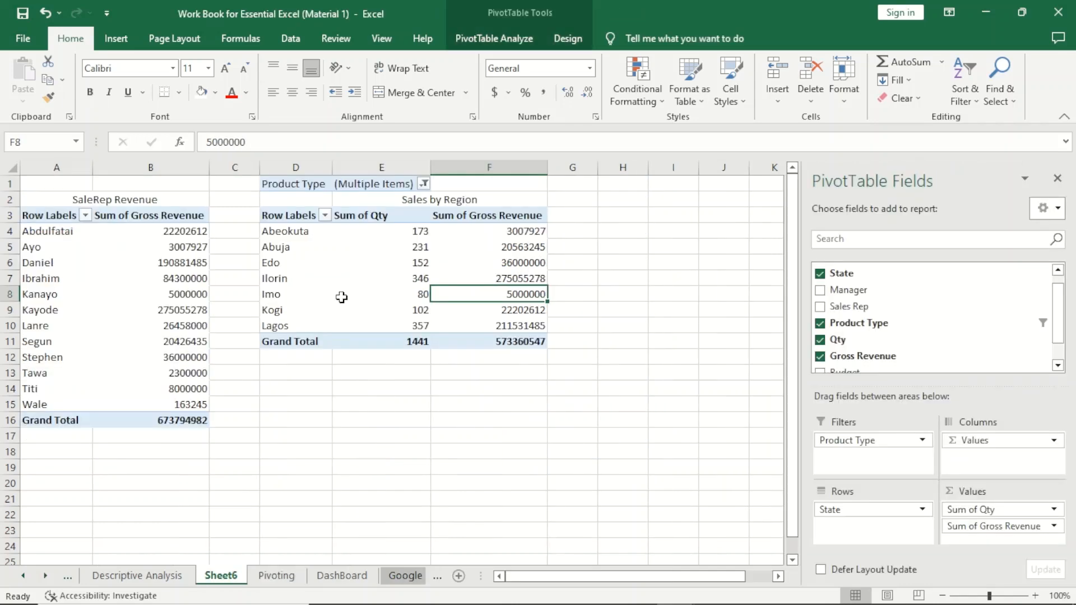
- Copy the sales rep PivotTable in A3:B16 and paste it at cell H3
left_click_drag(47, 217, 177, 419)
key("ctrl+c")
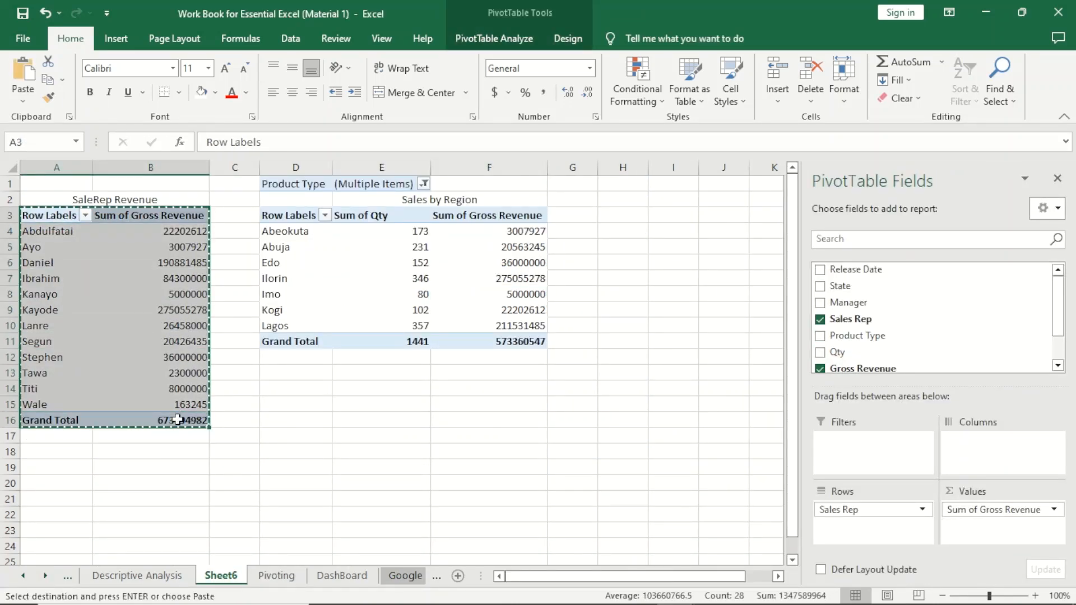
left_click(631, 216)
key("ctrl+v")
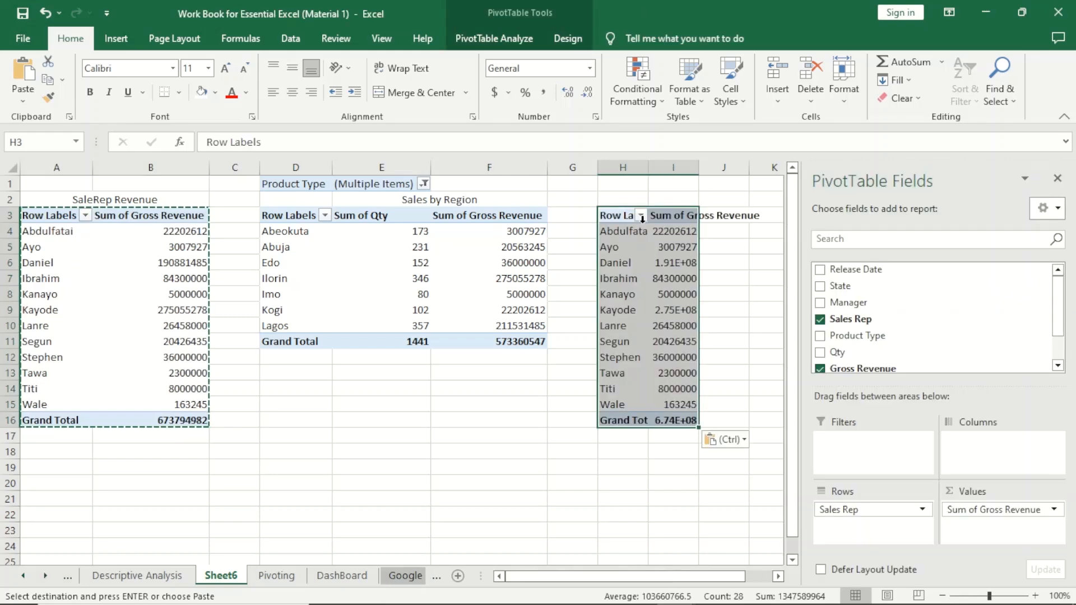
- Autofit the widths of columns H and I for the pasted PivotTable
left_click(666, 278)
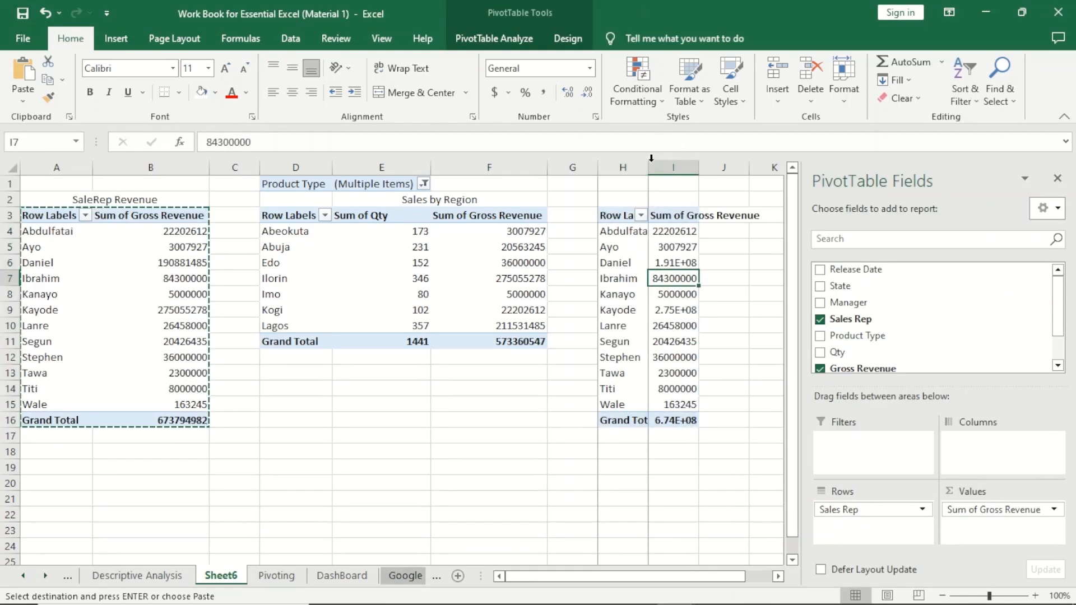
double_click(648, 167)
double_click(724, 168)
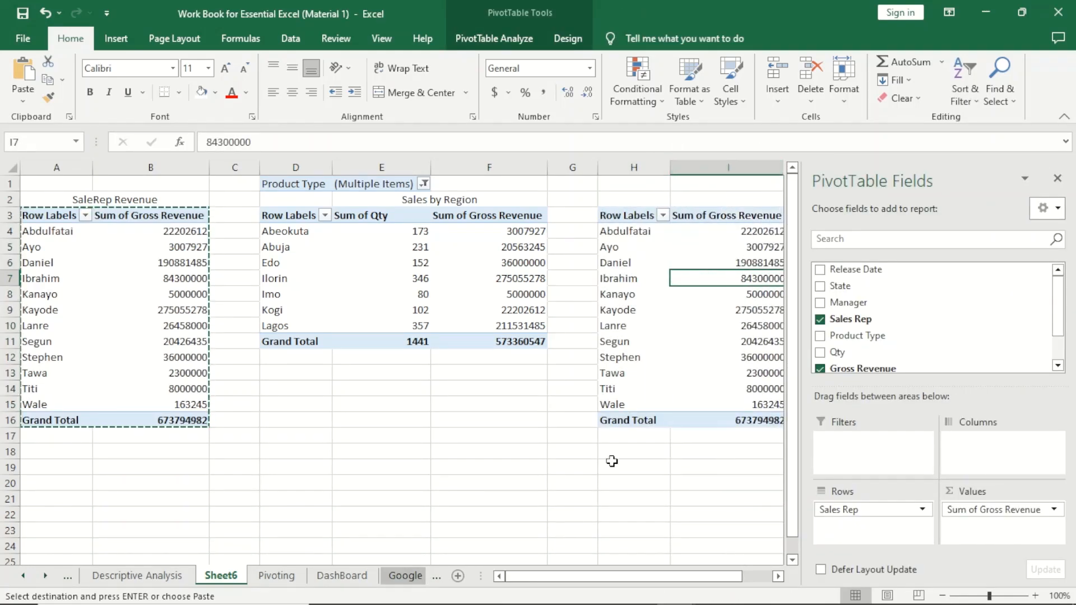
- In the copied PivotTable at H3, replace the Sales Rep row field with Product Type to show gross revenue by product
left_click_drag(556, 576, 587, 577)
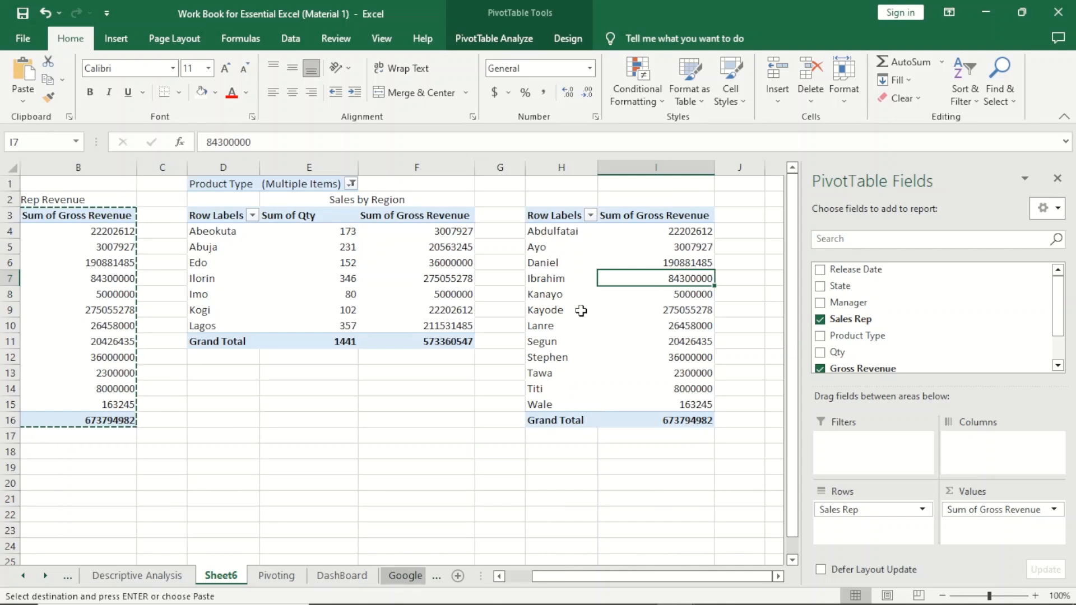
left_click(561, 256)
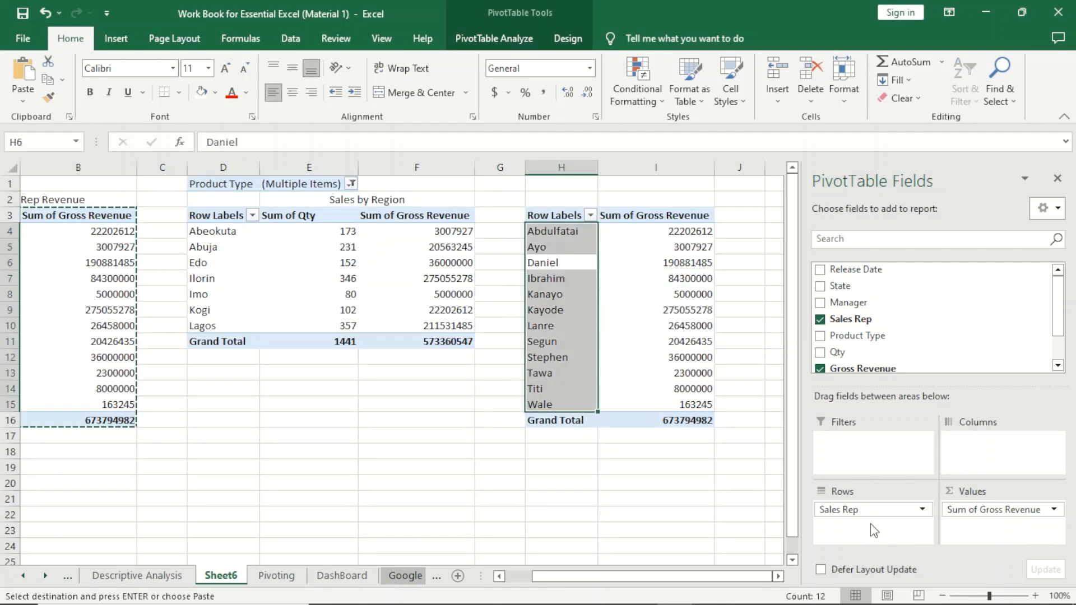
left_click_drag(875, 510, 589, 511)
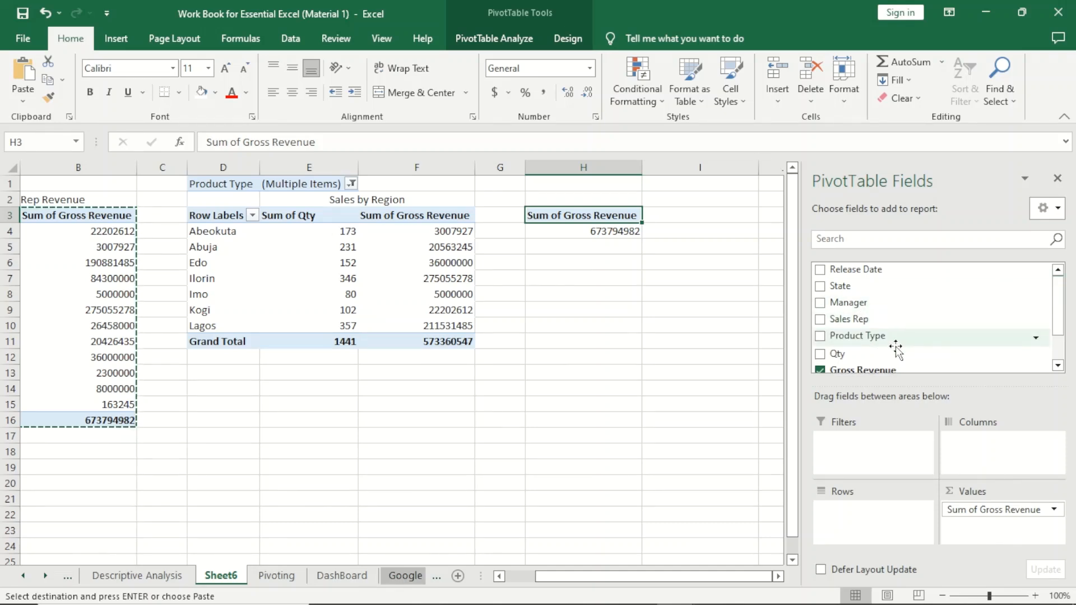
left_click_drag(885, 339, 878, 529)
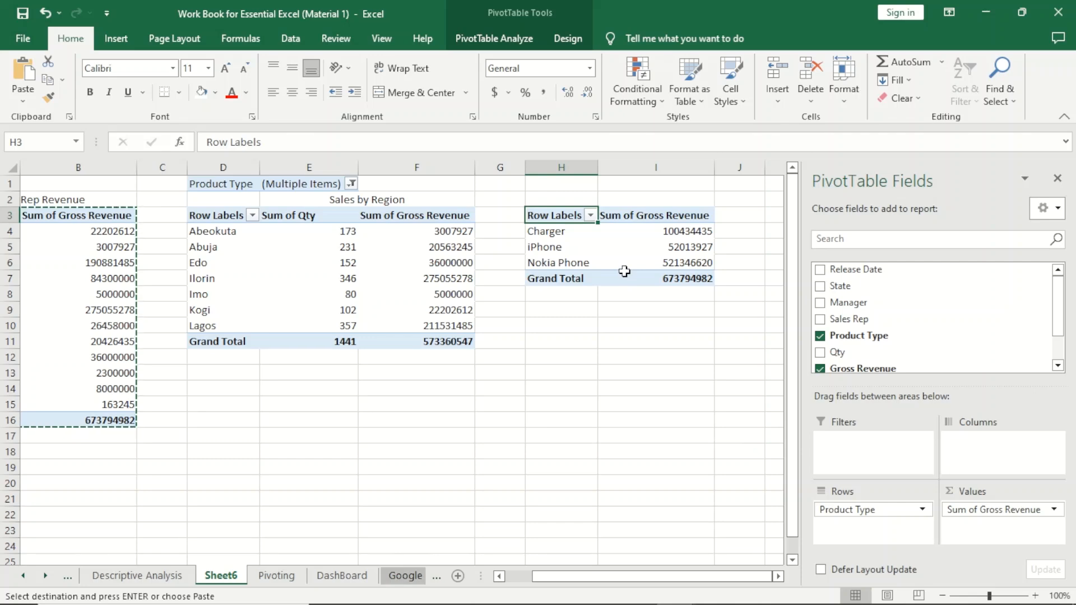
mouse_move(625, 271)
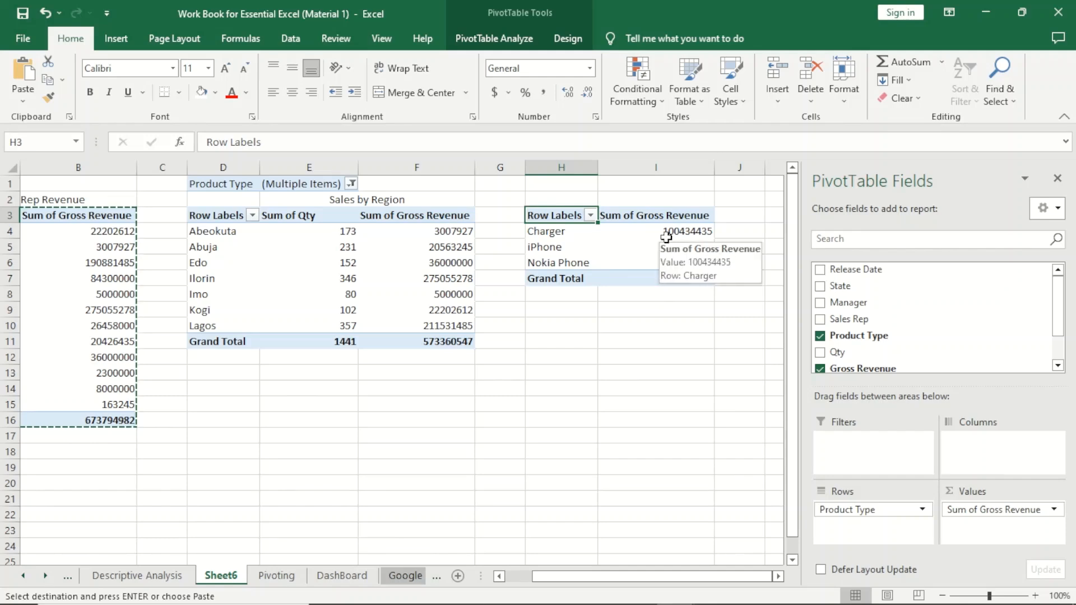
left_click(631, 230)
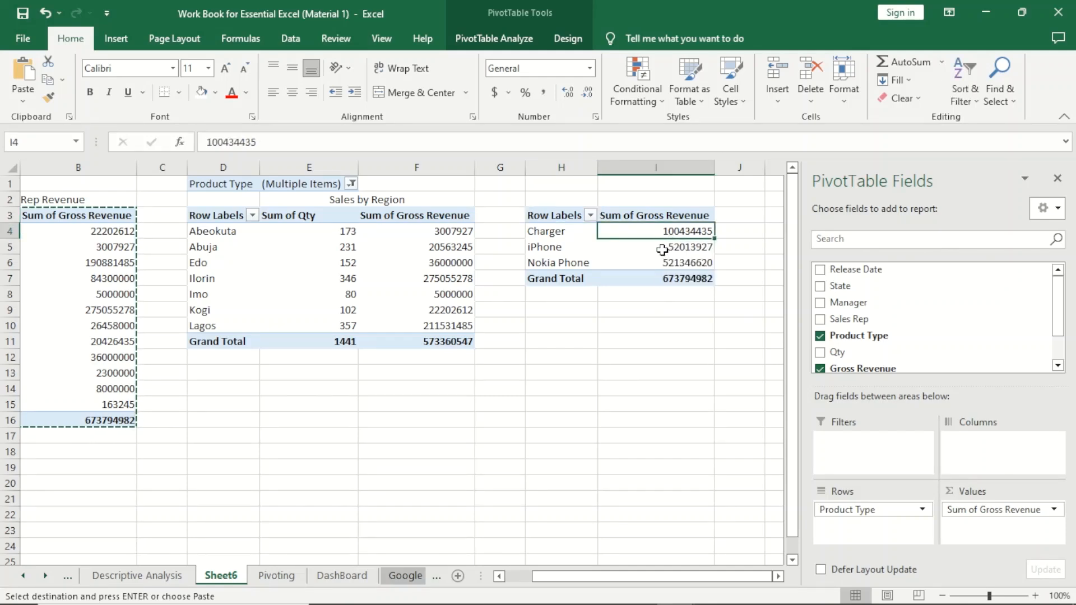
left_click(662, 249)
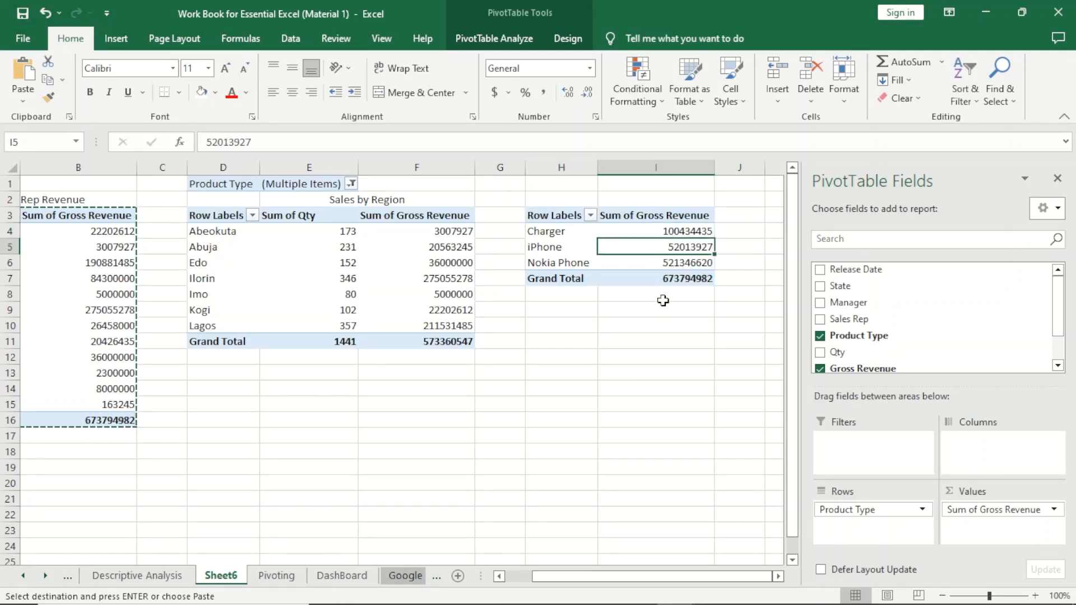
left_click(670, 263)
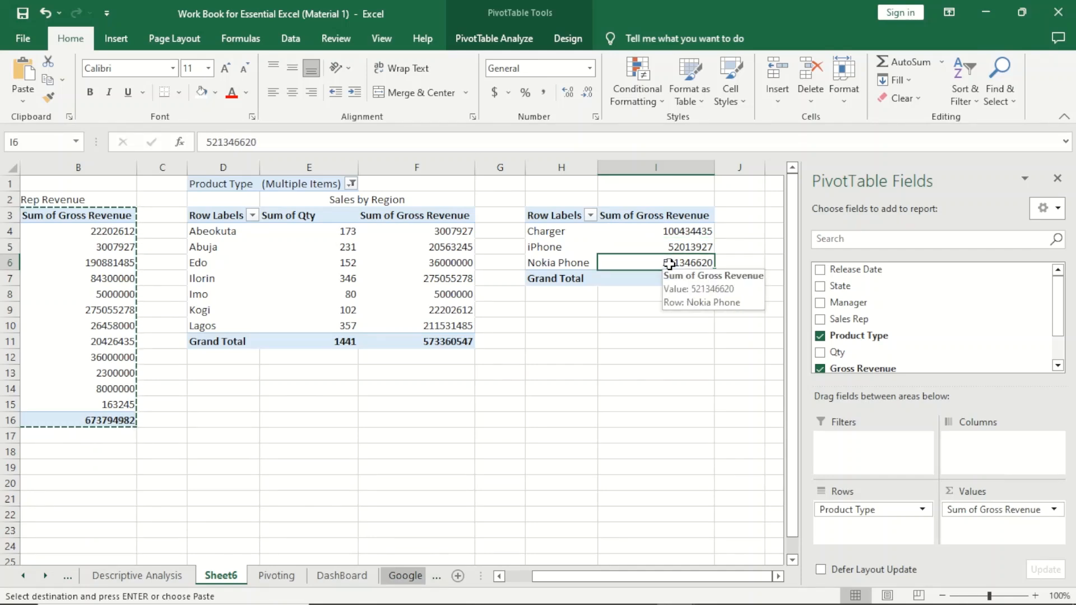